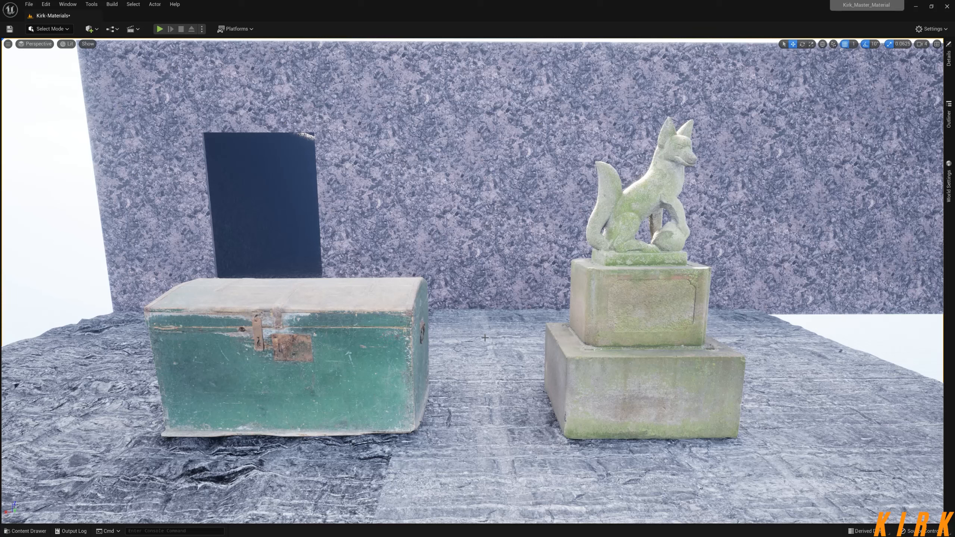
left_click(646, 378)
left_click_drag(616, 410, 677, 408)
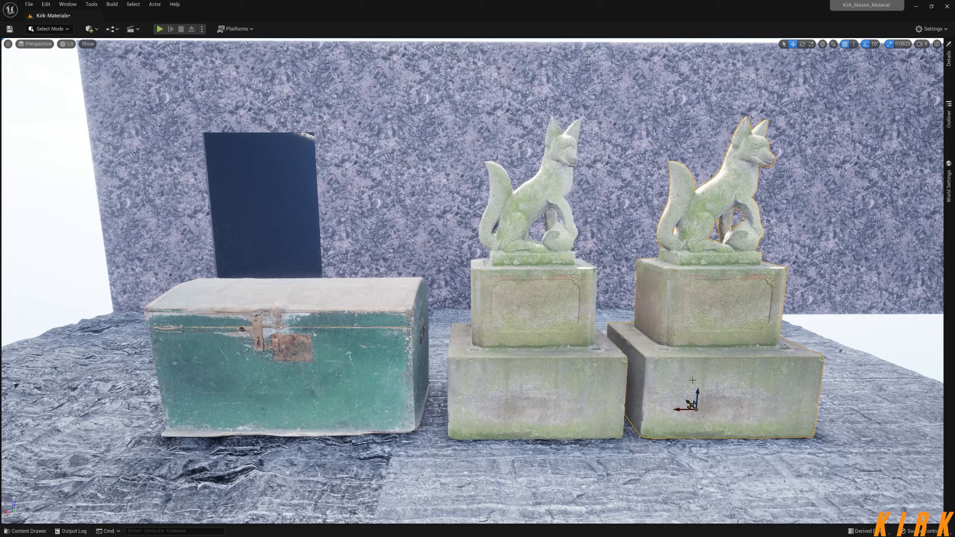
key("Delete")
left_click(525, 388)
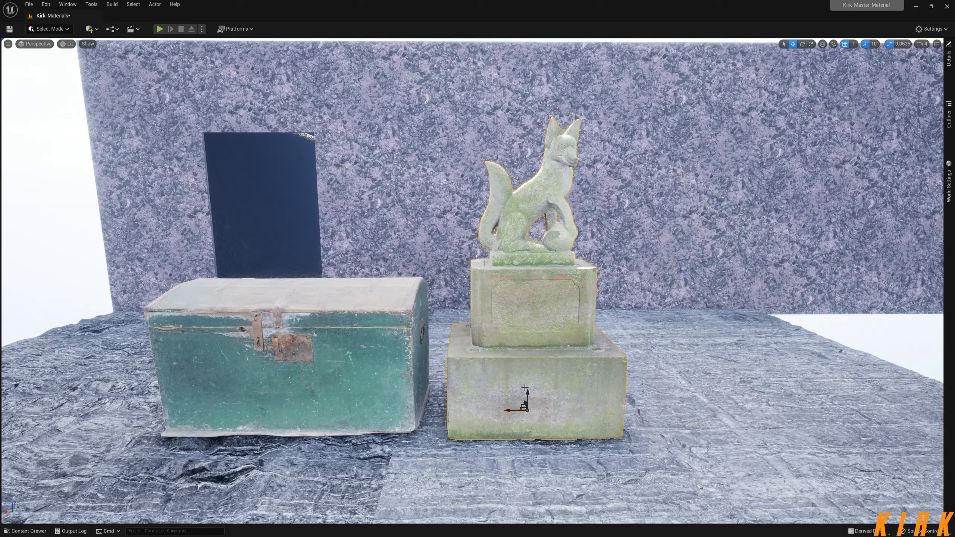
key("ctrl+z")
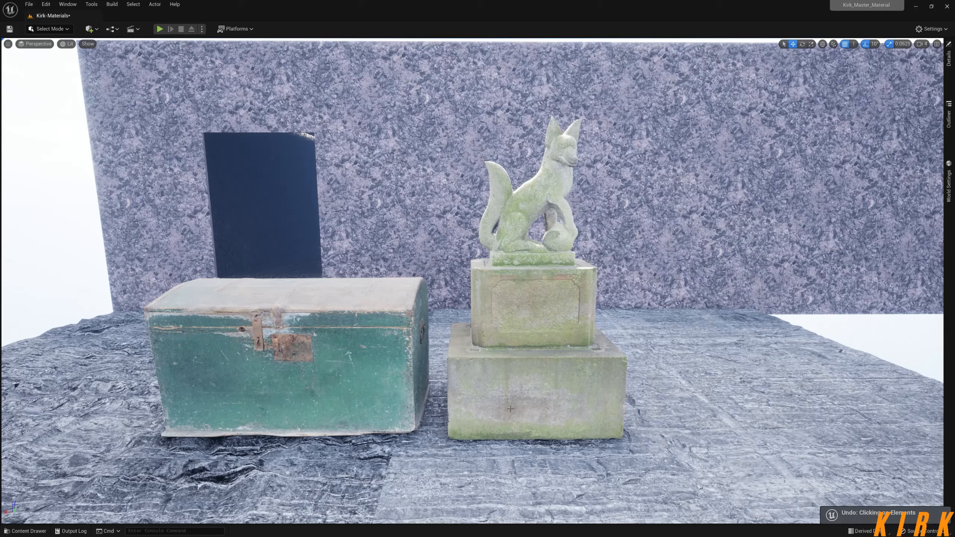
key("ctrl+z")
key("ctrl+z")
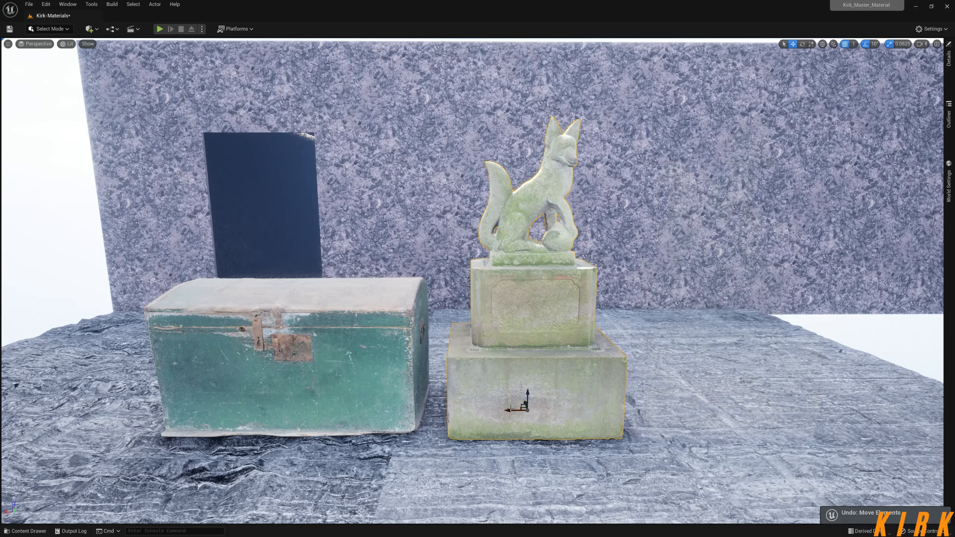
key("ctrl+z")
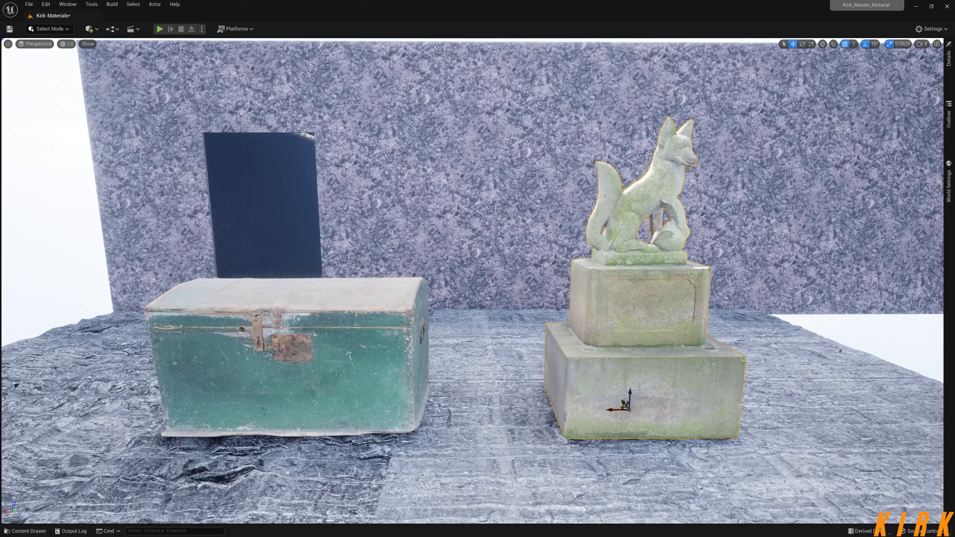
left_click(887, 344)
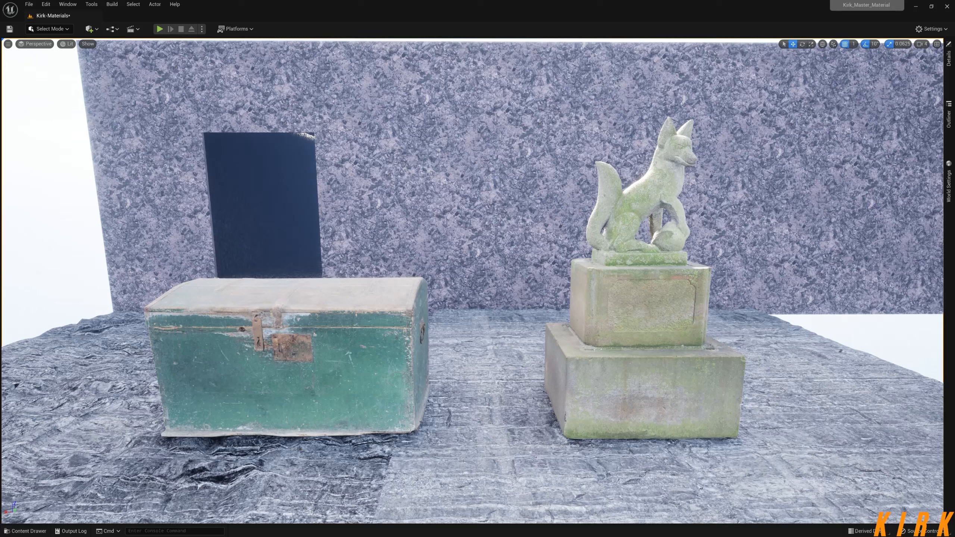
Create a new material named test-Albedo-Mask in the Testing folder under 2-Masters/Materials.
left_click(25, 531)
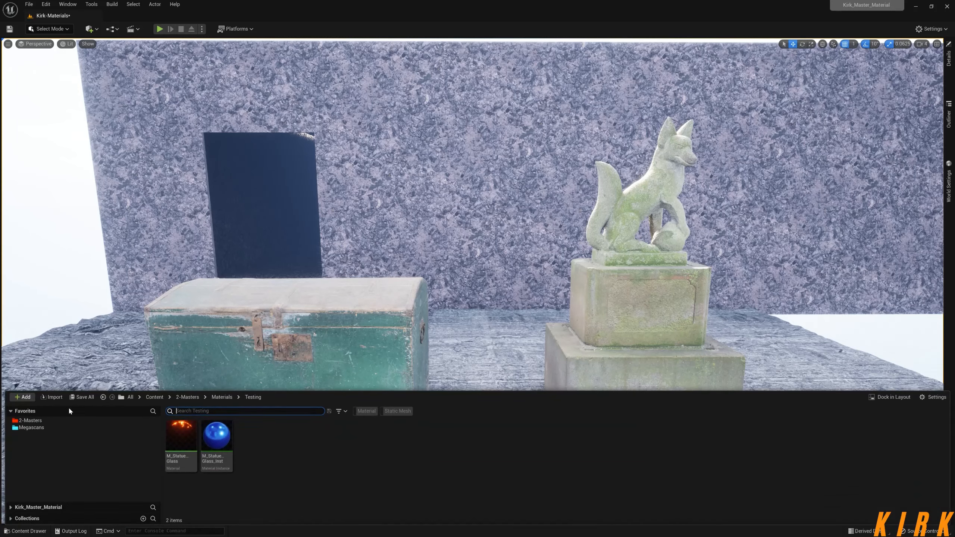
left_click(221, 398)
left_click(254, 434)
double_click(254, 434)
right_click(280, 447)
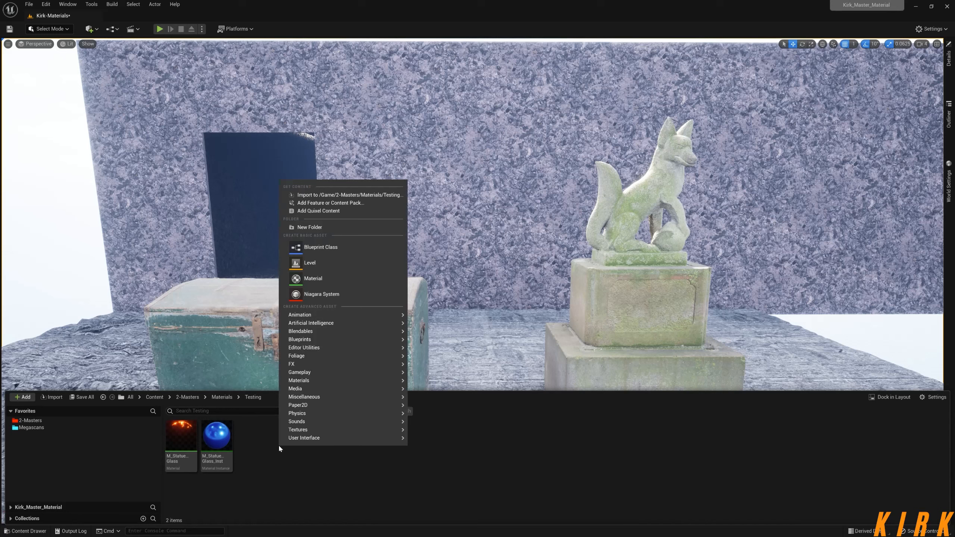
left_click(339, 280)
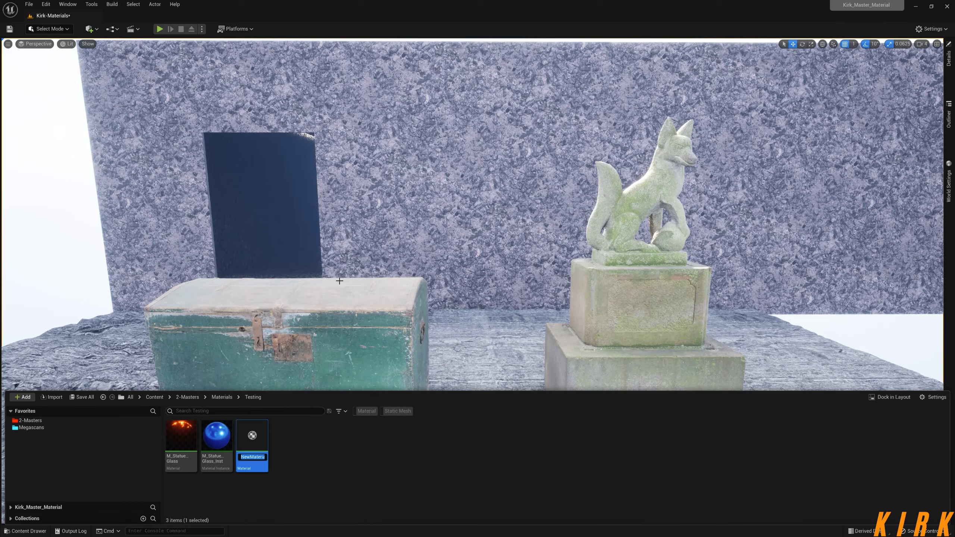
type("test-Albed")
type("o-Mask")
key("Return")
Create a material instance of test-Albedo-Mask with the suggested name and apply it to the wooden chest.
right_click(251, 443)
left_click(314, 268)
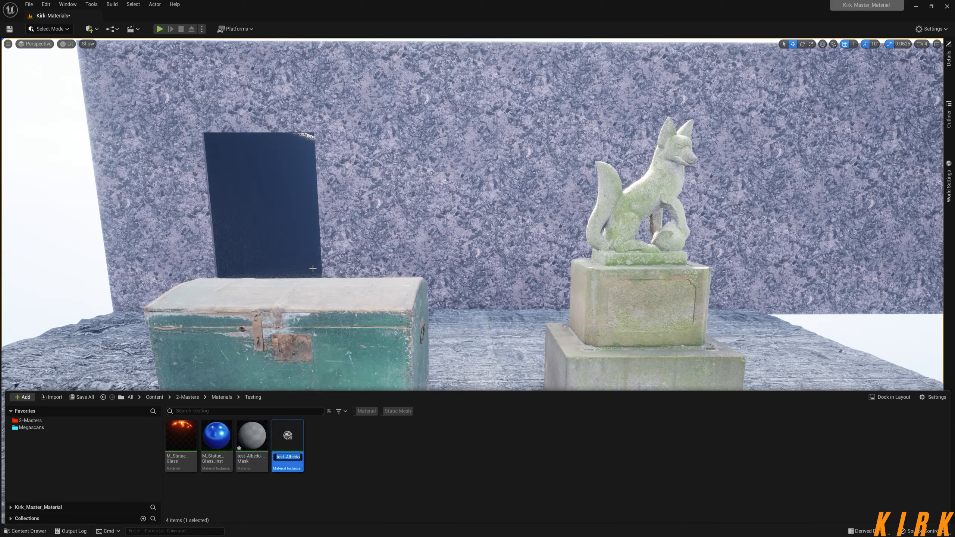
key("Return")
left_click_drag(288, 441, 338, 341)
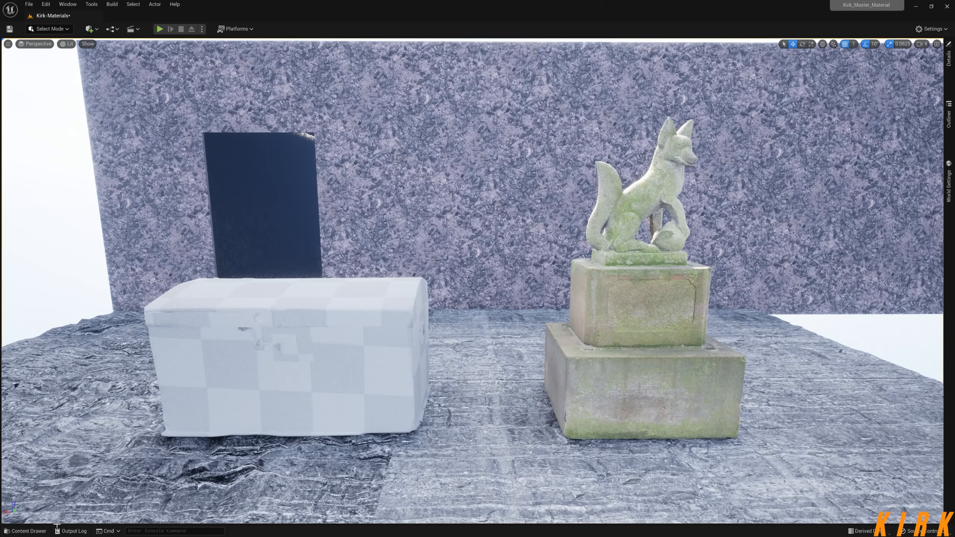
Open the test-Albedo-Mask material for editing and dock its editor alongside the level, leaving free graph space before the output node.
left_click(27, 531)
double_click(253, 444)
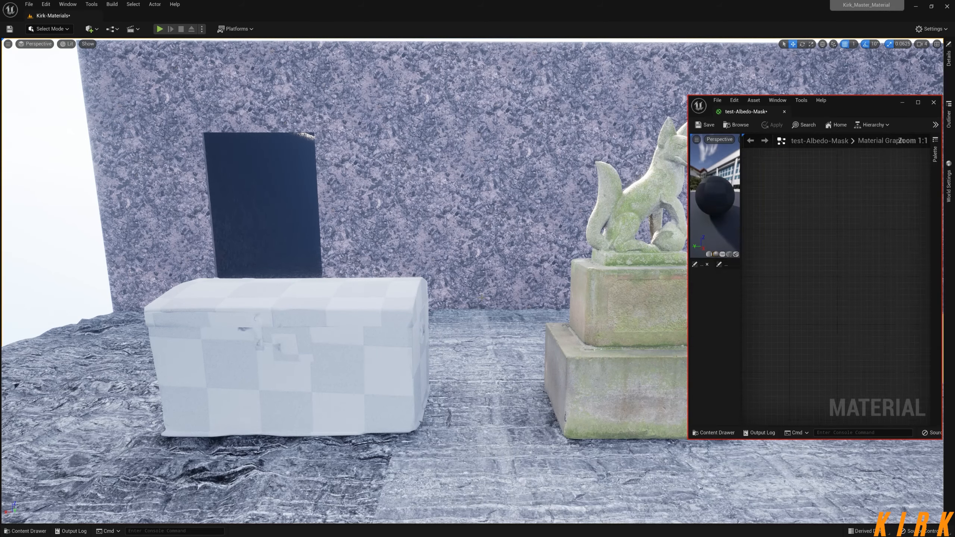
left_click_drag(741, 111, 159, 17)
right_click_drag(288, 297, 576, 349)
right_click_drag(487, 324, 589, 341)
right_click_drag(430, 325, 519, 345)
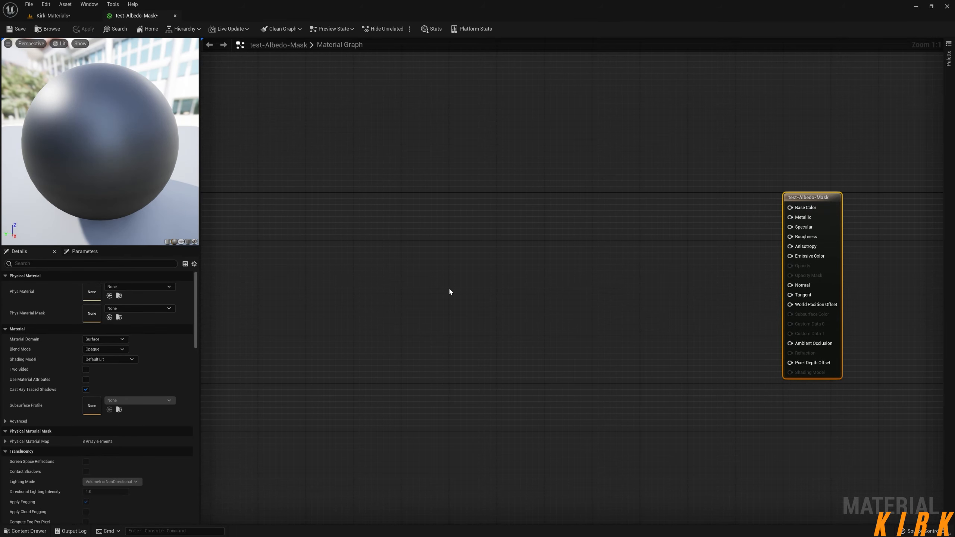
Add the wooden chest's albedo and normal textures from its Megascans asset folder to the test-Albedo-Mask graph.
left_click(67, 16)
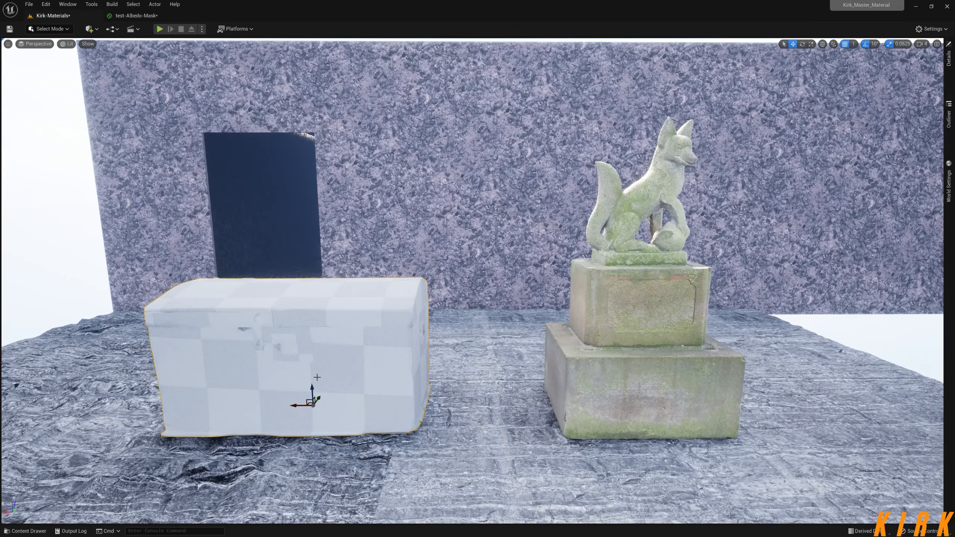
left_click(949, 117)
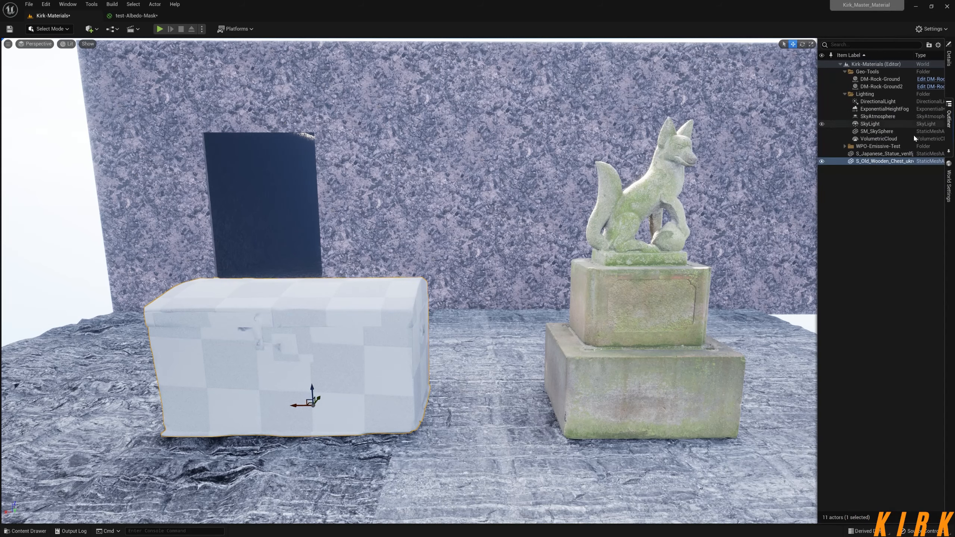
left_click(879, 162)
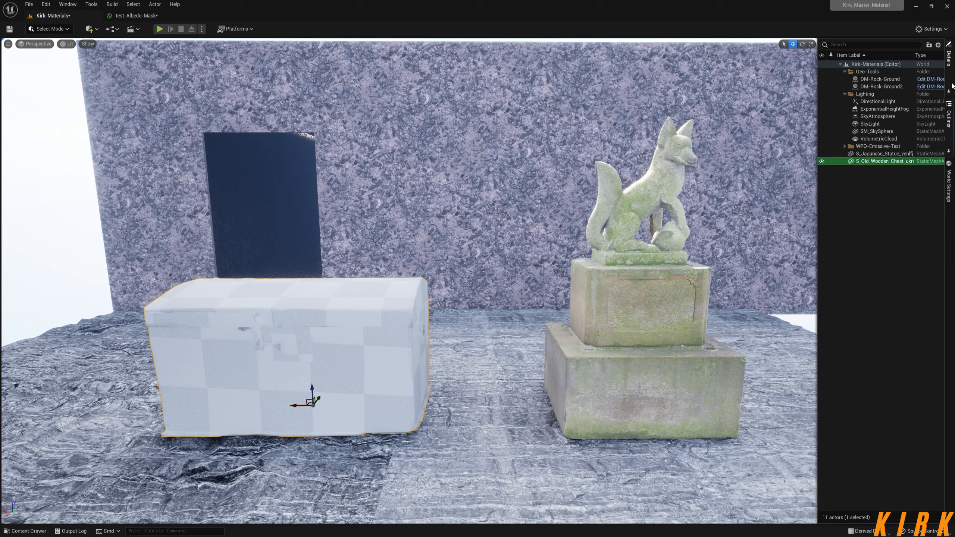
left_click(949, 58)
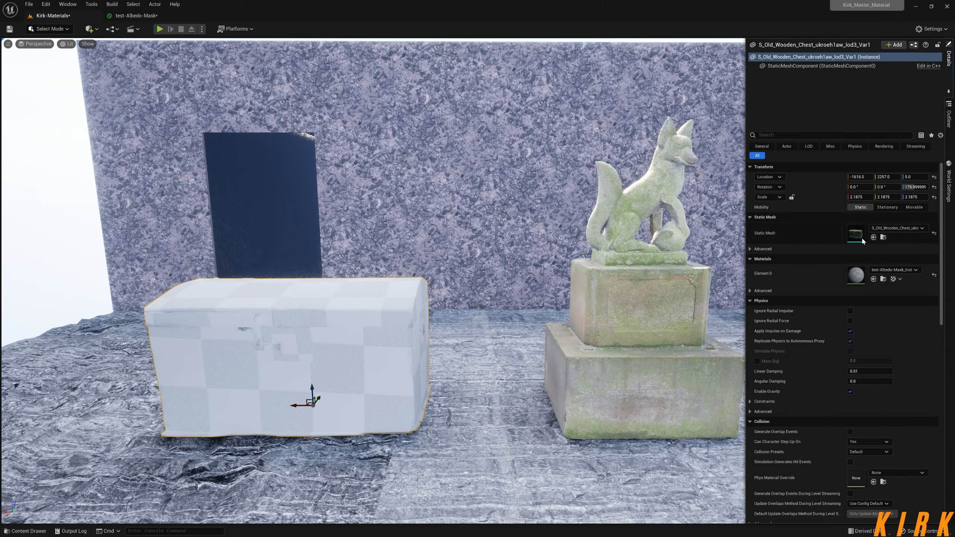
left_click(883, 238)
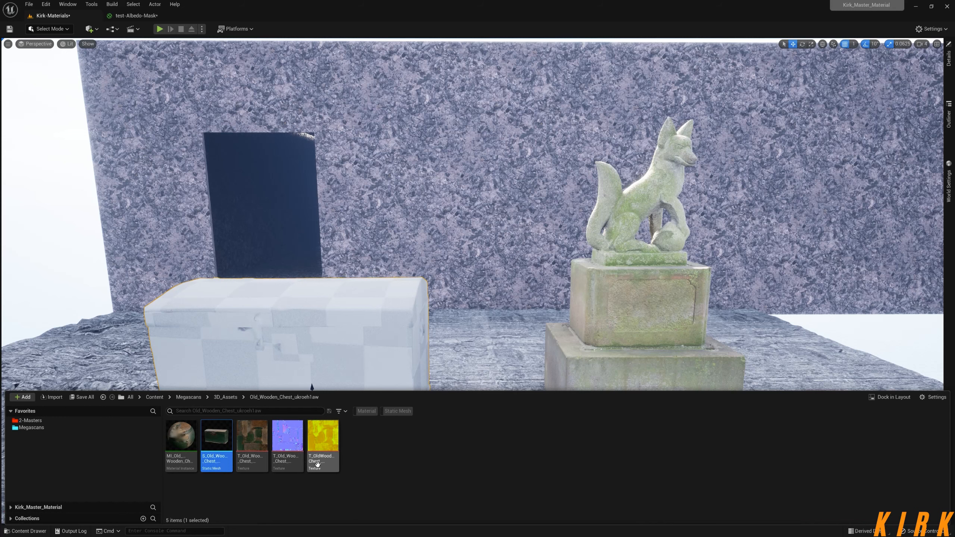
left_click(252, 439)
left_click(288, 440, "ctrl")
left_click_drag(289, 443, 345, 192)
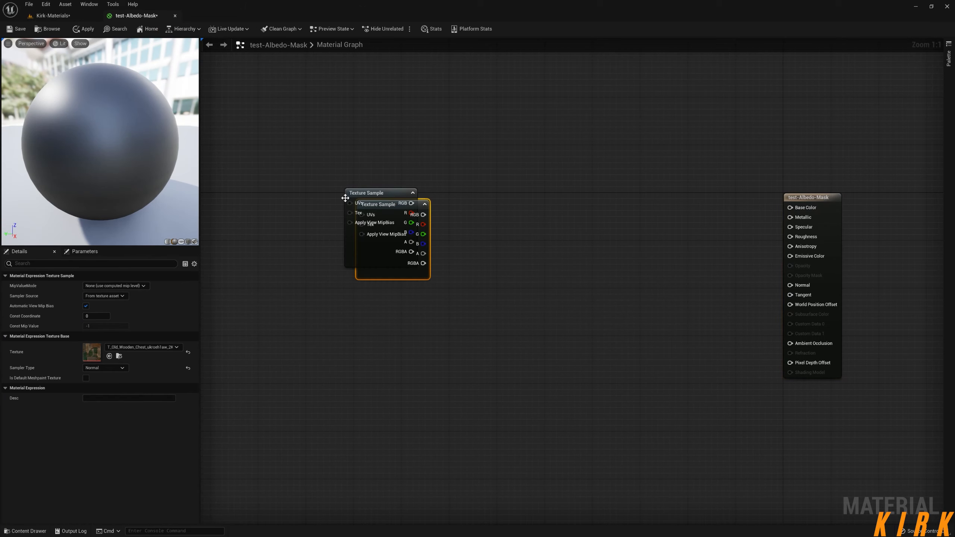
Place the normal texture sample below the albedo one and set both samplers' source to Shared: Wrap.
left_click_drag(407, 276, 391, 352)
left_click_drag(465, 212, 362, 339)
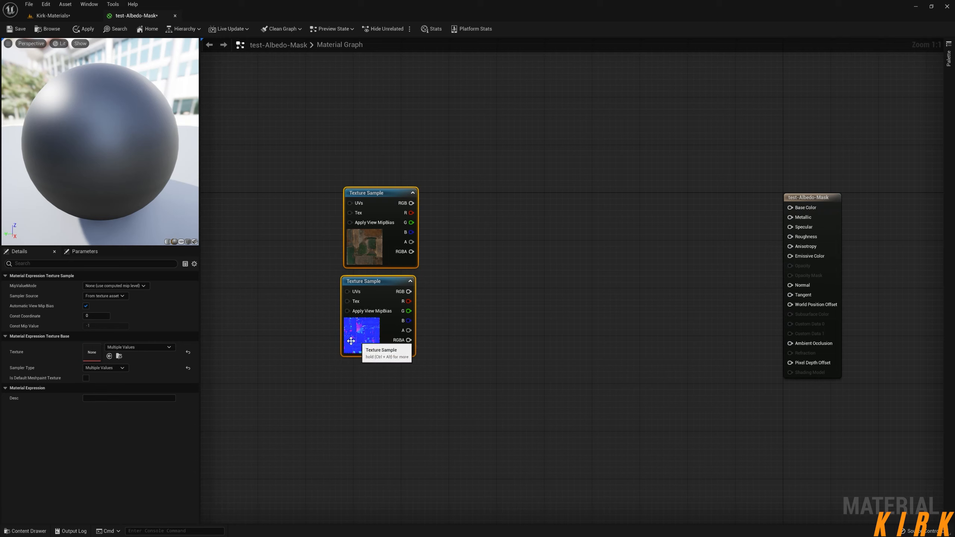
left_click(121, 297)
left_click(99, 317)
left_click(426, 317)
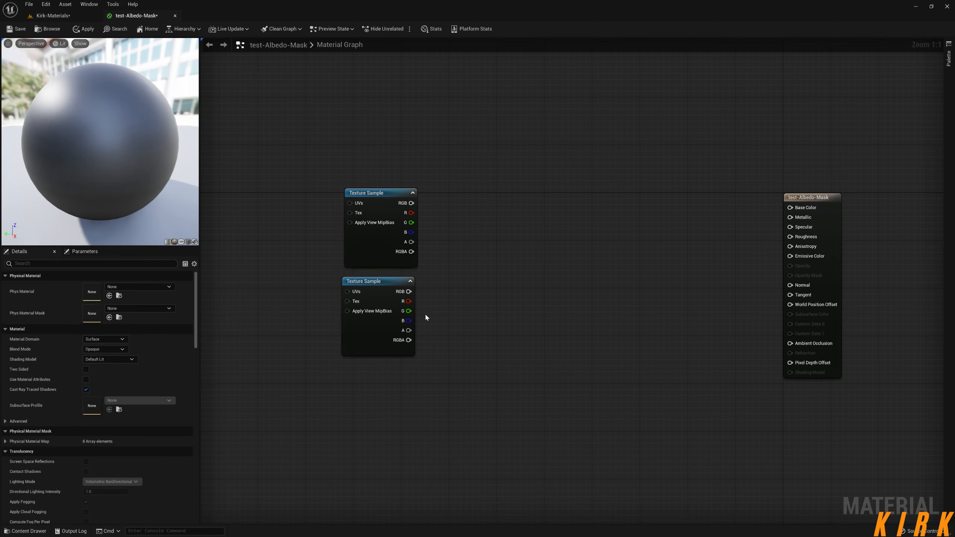
Align the albedo texture sample directly above the normal one and nudge the pair slightly in the graph.
left_click(376, 290)
left_click_drag(380, 195, 377, 193)
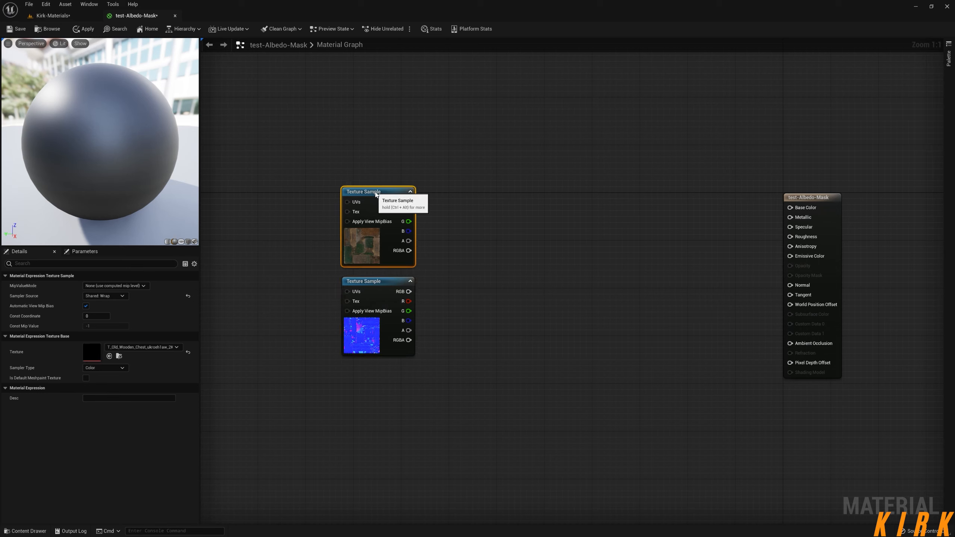
left_click(488, 281)
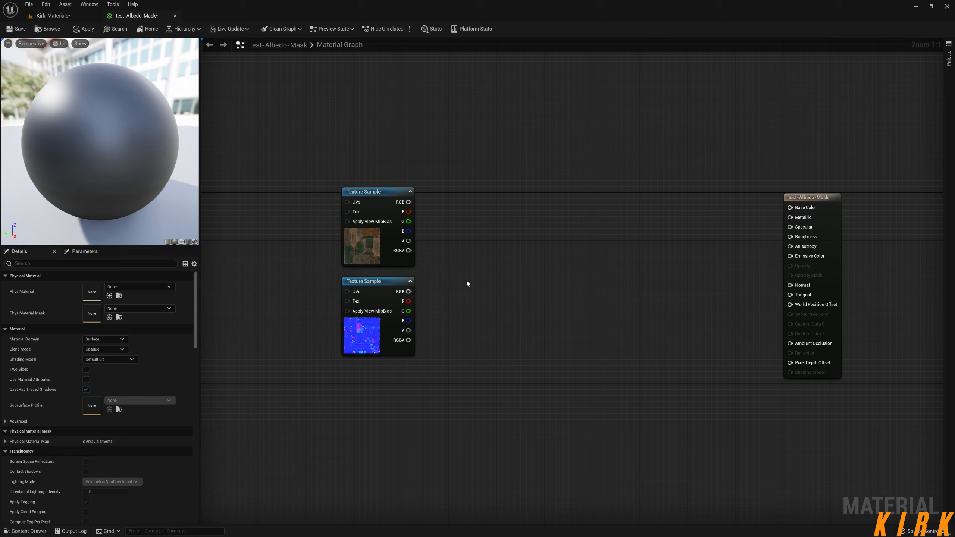
right_click_drag(466, 279, 435, 265)
left_click_drag(495, 160, 262, 332)
mouse_move(340, 268)
left_mouse_down()
mouse_move(347, 292)
mouse_move(341, 262)
left_mouse_up()
left_click(482, 274)
Feed the normal texture's RGB output into a new FlattenNormal node.
right_click_drag(466, 267, 435, 255)
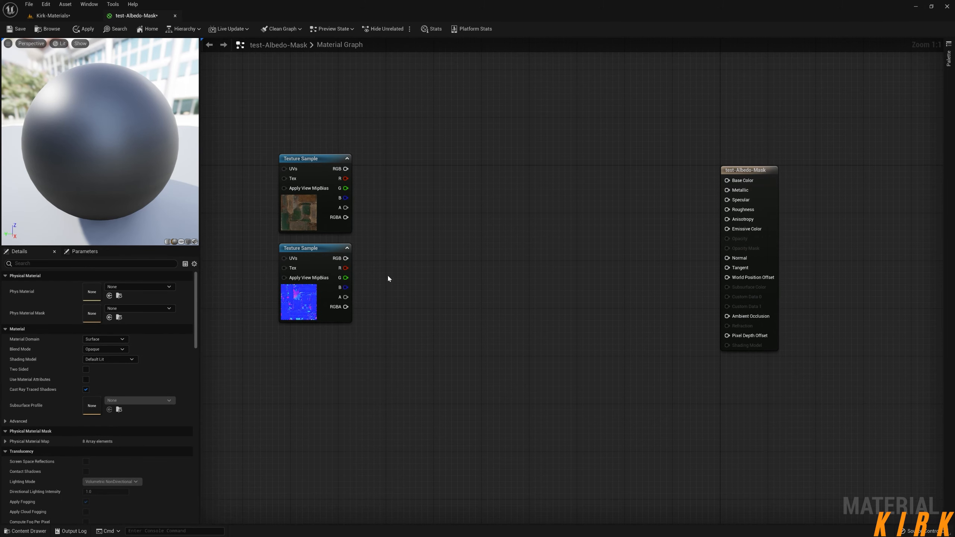
right_click_drag(487, 259, 452, 273)
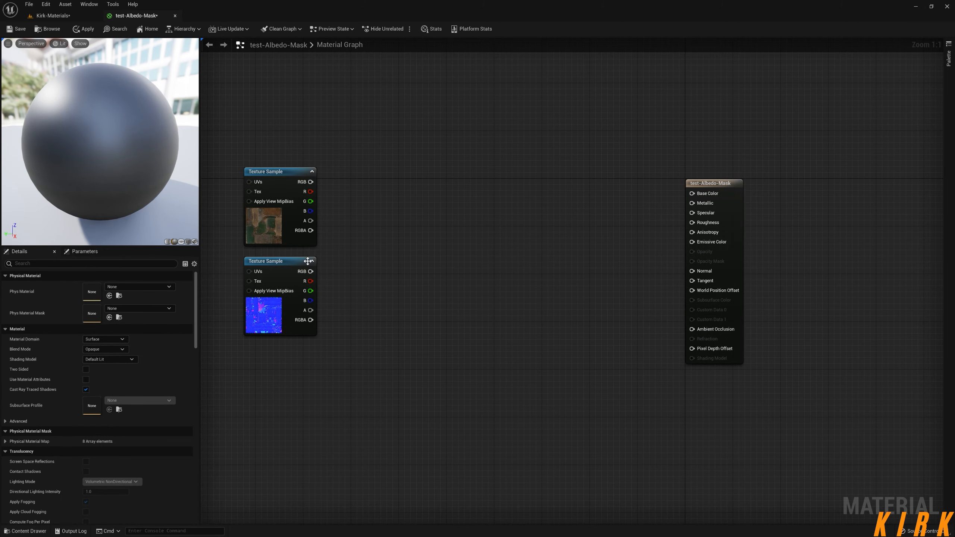
left_click_drag(311, 271, 476, 308)
type("flatt")
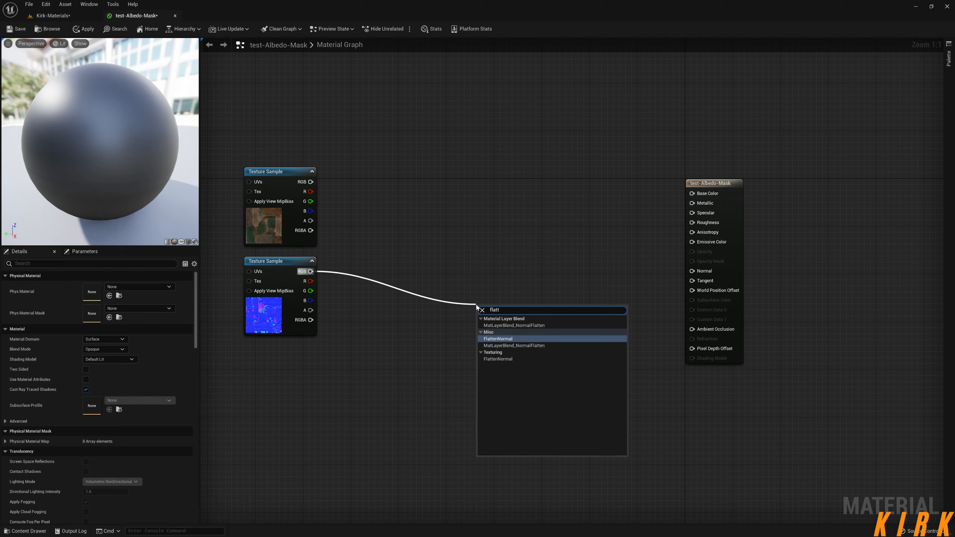
key("Return")
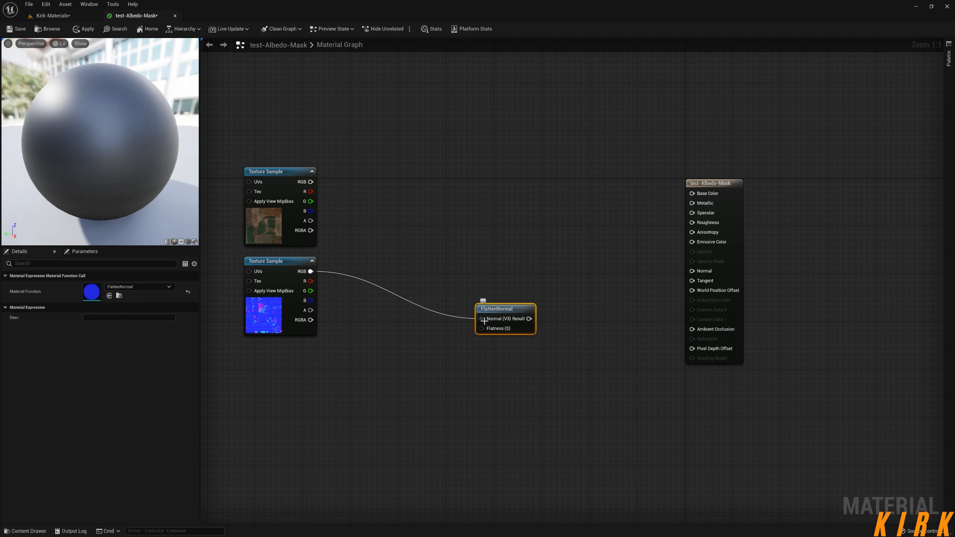
Connect a new 1-x node to FlattenNormal's Flatness input and line up both nodes with the normal texture's output.
left_click_drag(480, 330, 435, 362)
type("one")
key("Return")
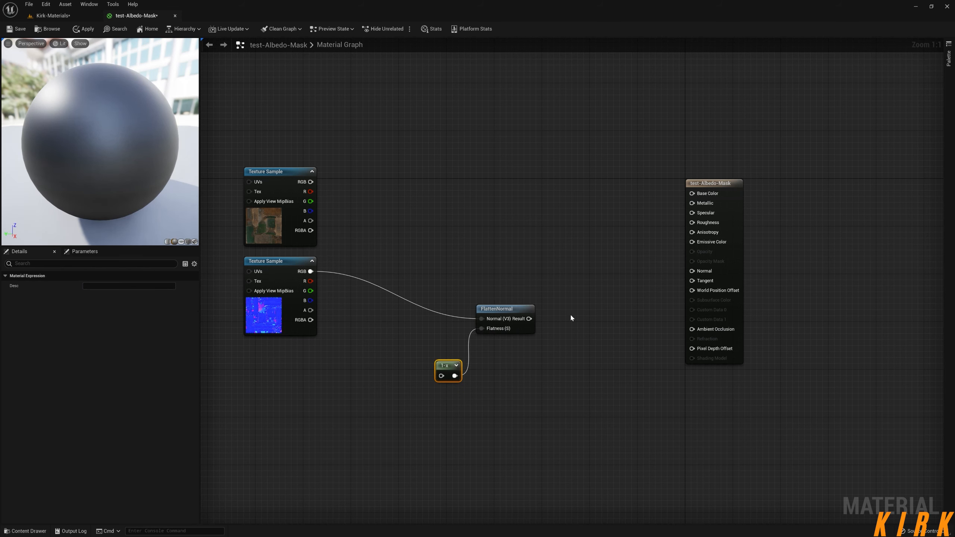
left_click_drag(510, 315, 515, 267)
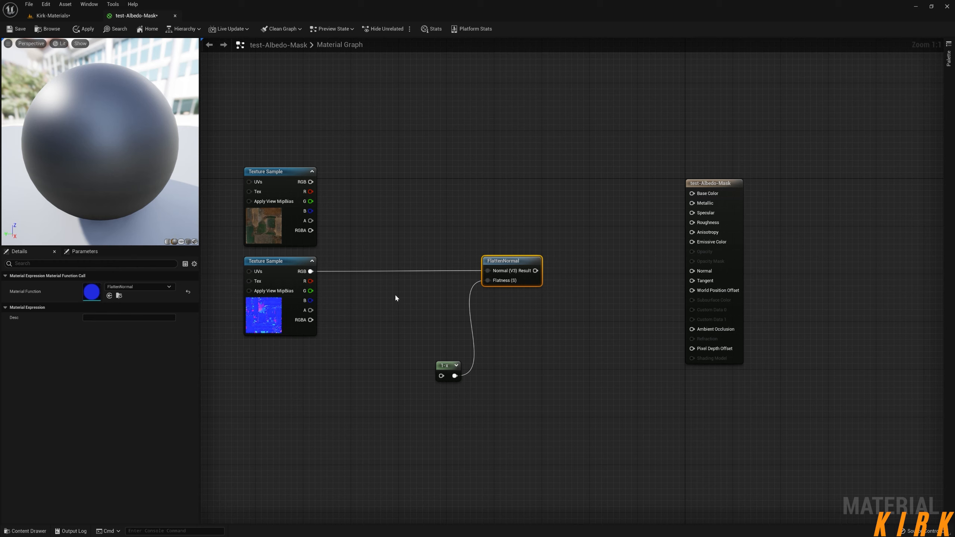
left_click_drag(444, 366, 461, 285)
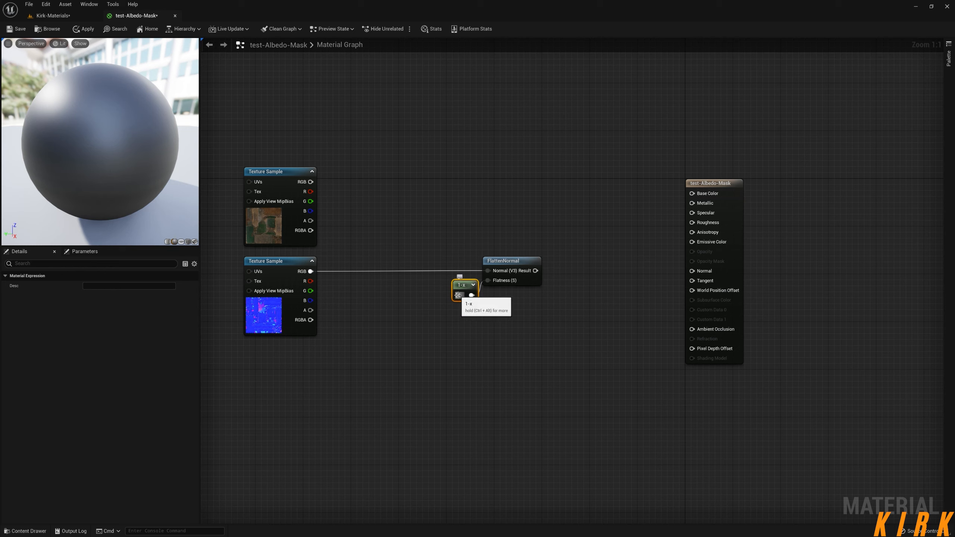
Feed the 1-x node's input from a new scalar parameter.
left_click_drag(459, 295, 389, 344)
type("scal")
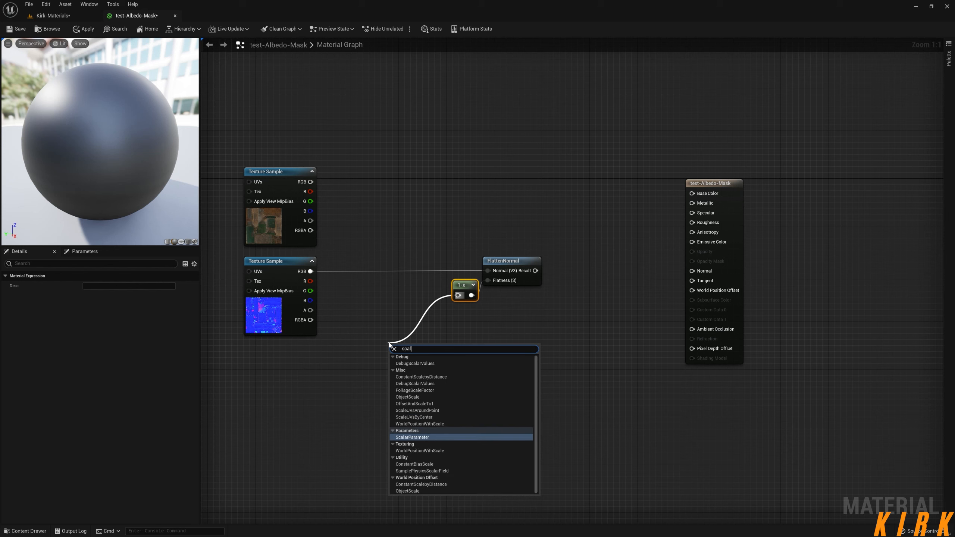
key("Return")
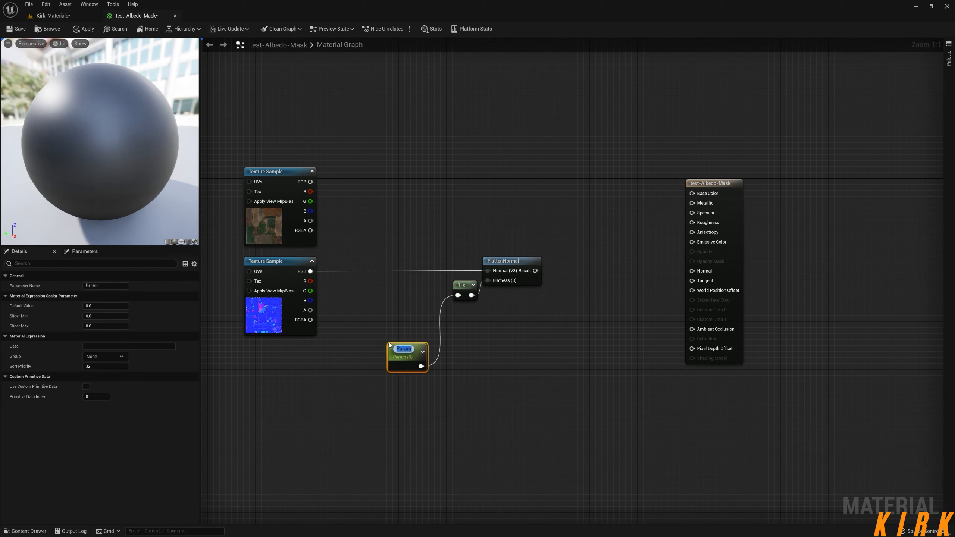
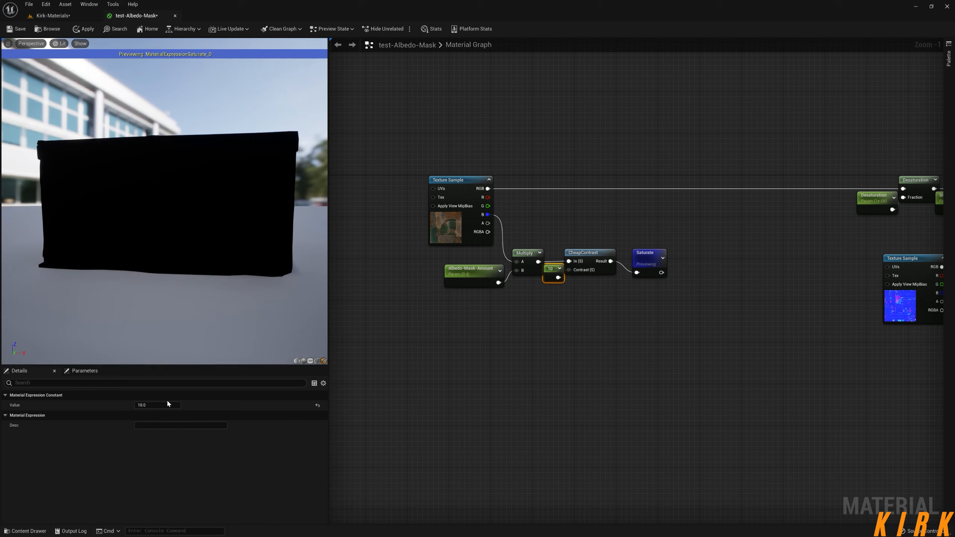
Set the constant beside the CheapContrast node to 5 and inspect the chest preview from another angle.
type("5")
key("Return")
mouse_move(164, 201)
left_mouse_down()
mouse_move(248, 226)
mouse_move(211, 205)
mouse_move(260, 200)
mouse_move(169, 209)
left_mouse_up()
Set the Albedo-Mask-Amount parameter's default value to 3.
left_click(488, 276)
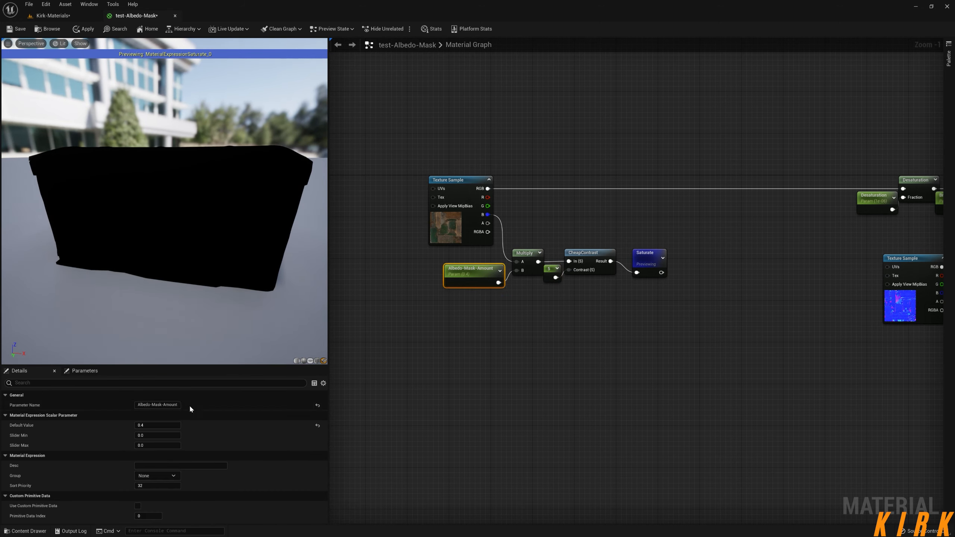
left_click(158, 425)
type("3")
key("Return")
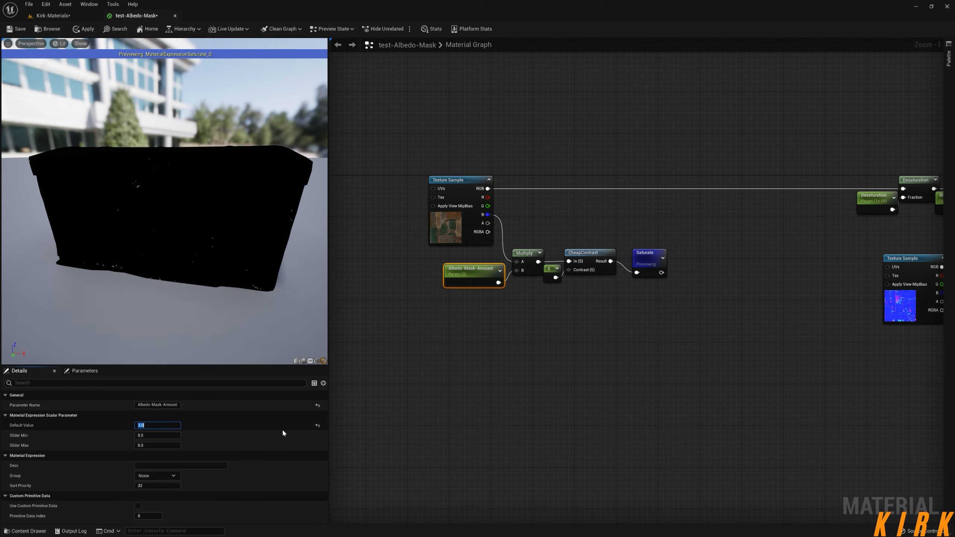
Try different Albedo-Mask-Amount values while orbiting the chest preview, ending with 10.
left_click_drag(226, 301, 186, 326)
left_click(85, 370)
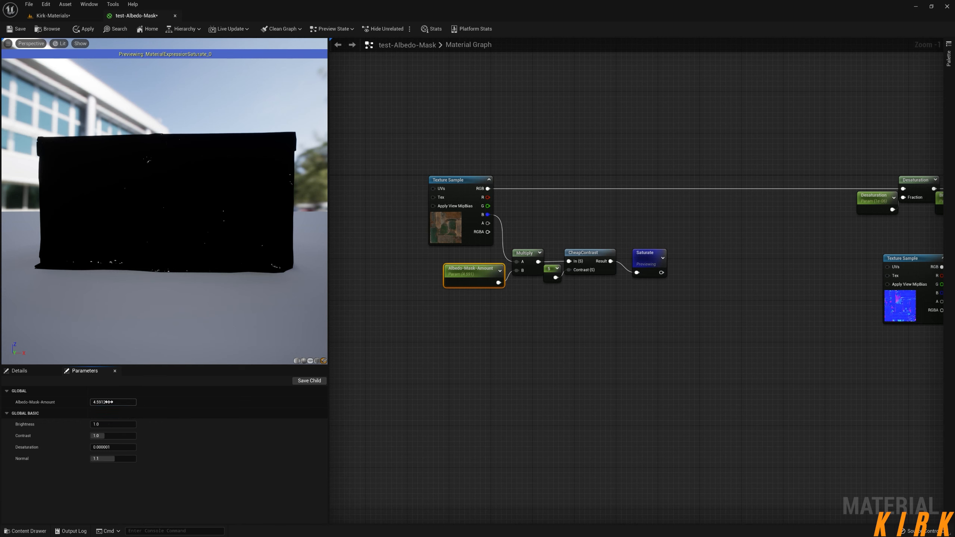
mouse_move(105, 404)
left_mouse_down()
mouse_move(128, 403)
mouse_move(106, 403)
left_mouse_up()
left_click_drag(177, 329, 209, 305)
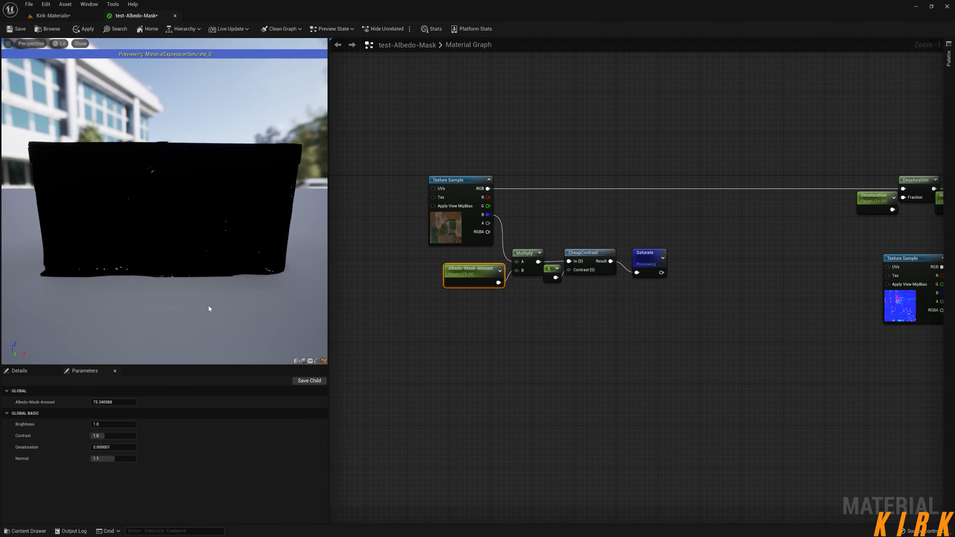
left_click_drag(137, 403, 124, 403)
left_click(124, 403)
type("10")
key("Return")
Set the constant beside the CheapContrast node to 3.
left_click(552, 273)
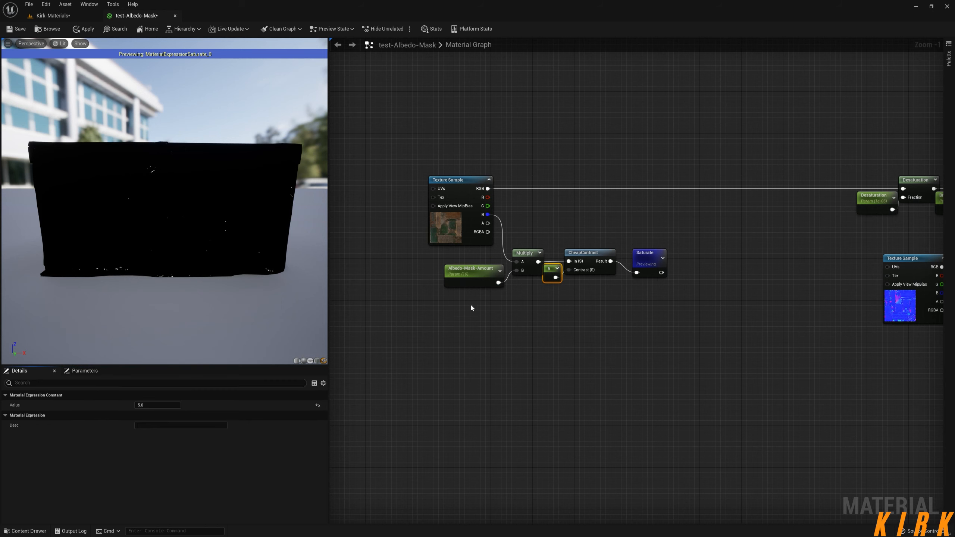
left_click(162, 407)
type("3")
key("Return")
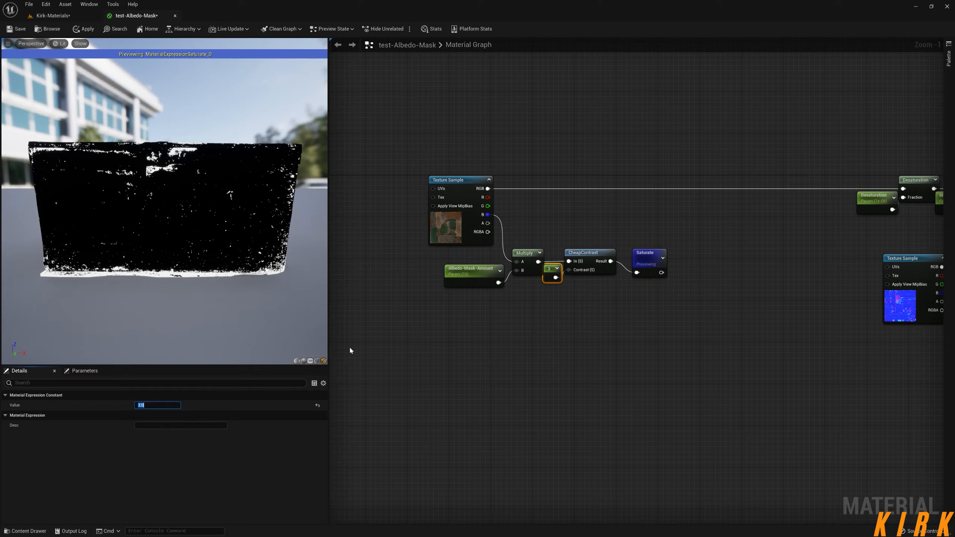
Inspect the chest mask from other angles and set the Albedo-Mask-Amount parameter's default value to 5.
mouse_move(278, 253)
left_mouse_down()
mouse_move(324, 254)
mouse_move(286, 253)
left_mouse_up()
left_click_drag(226, 211, 294, 259)
left_click(483, 281)
left_click(158, 425)
type("5")
key("Return")
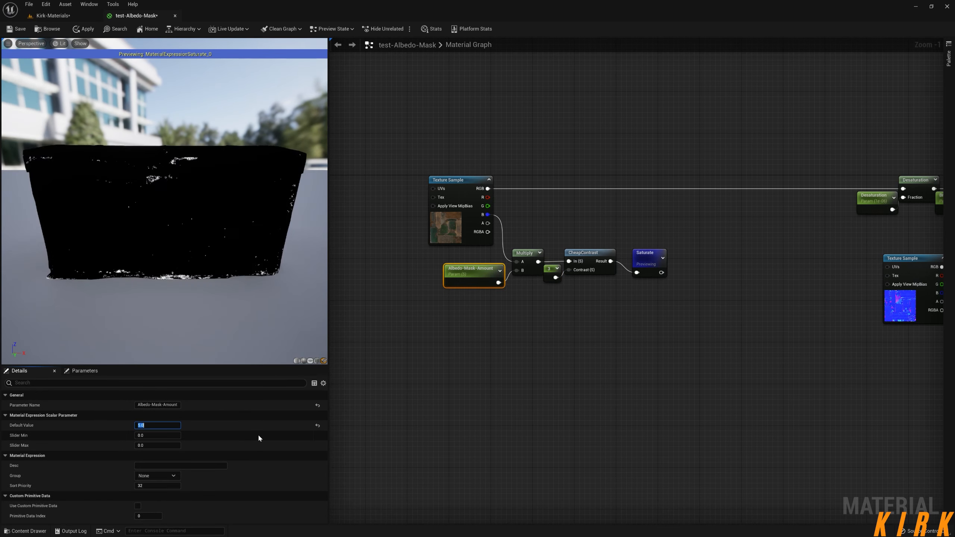
Set the constant beside the CheapContrast node to 1 and check the mask on the chest.
left_click(552, 272)
left_click(151, 405)
key("Return")
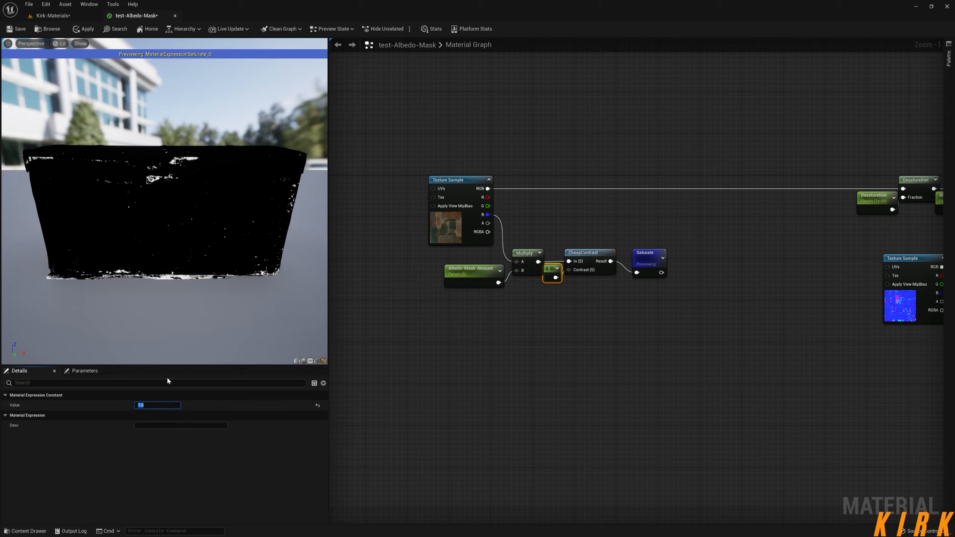
left_click_drag(227, 278, 227, 278)
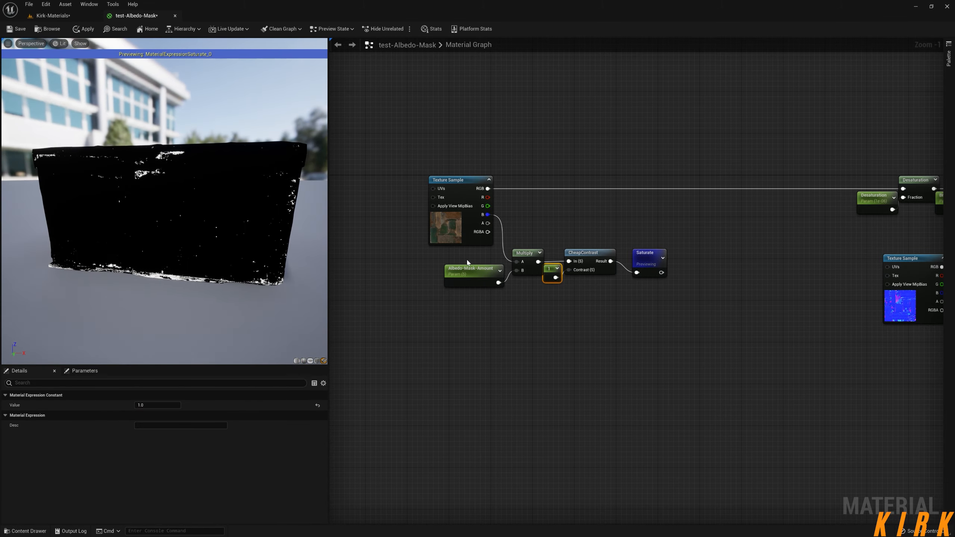
Test the Albedo-Mask-Amount parameter with the values 20, 50 and -1, then set it to 5.
left_click(473, 282)
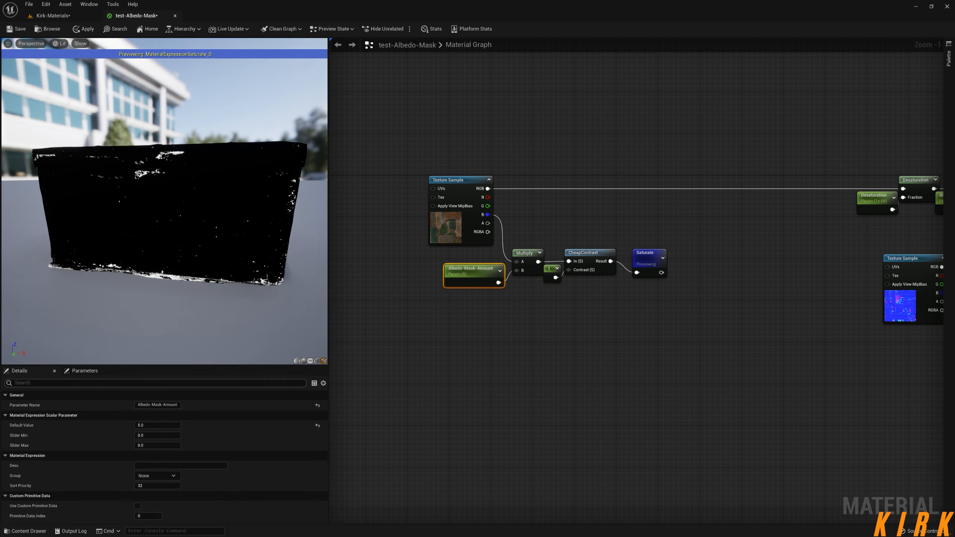
left_click(97, 373)
left_click(104, 403)
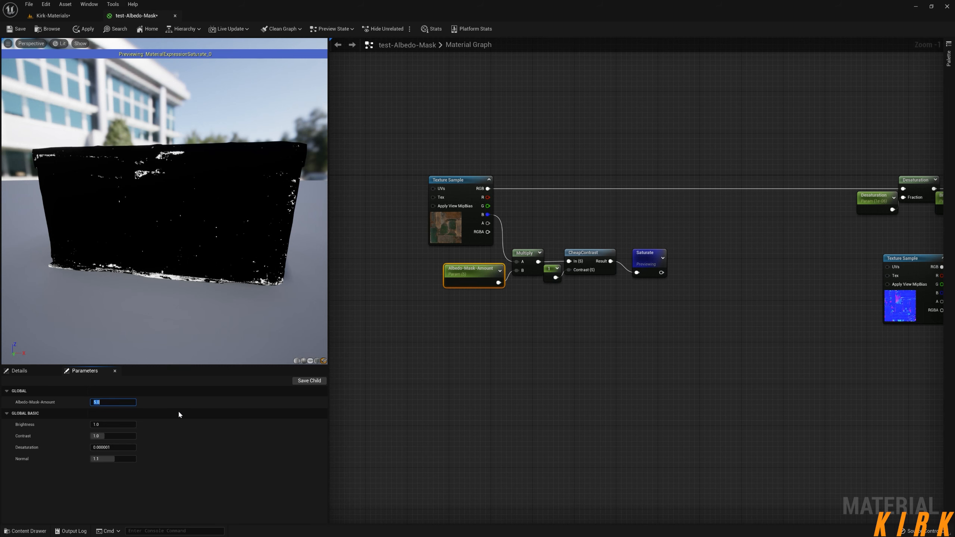
type("20")
key("Return")
type("50")
key("Return")
type("-1")
key("Return")
type("5")
key("Return")
Try Albedo-Mask-Amount default values of about 9.98 and about 2.33, comparing them with the parameter list and the chest preview.
left_click(474, 276)
left_click_drag(145, 425, 150, 425)
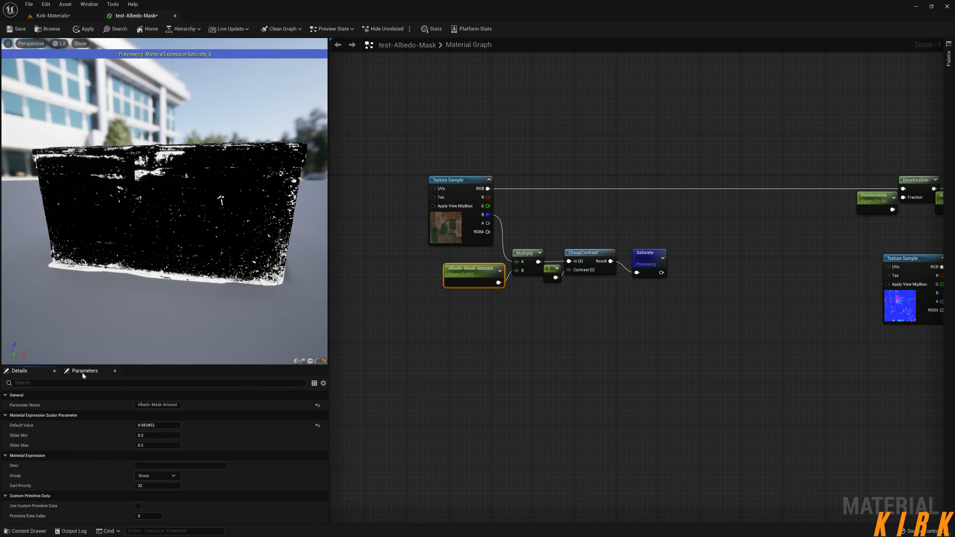
left_click(85, 370)
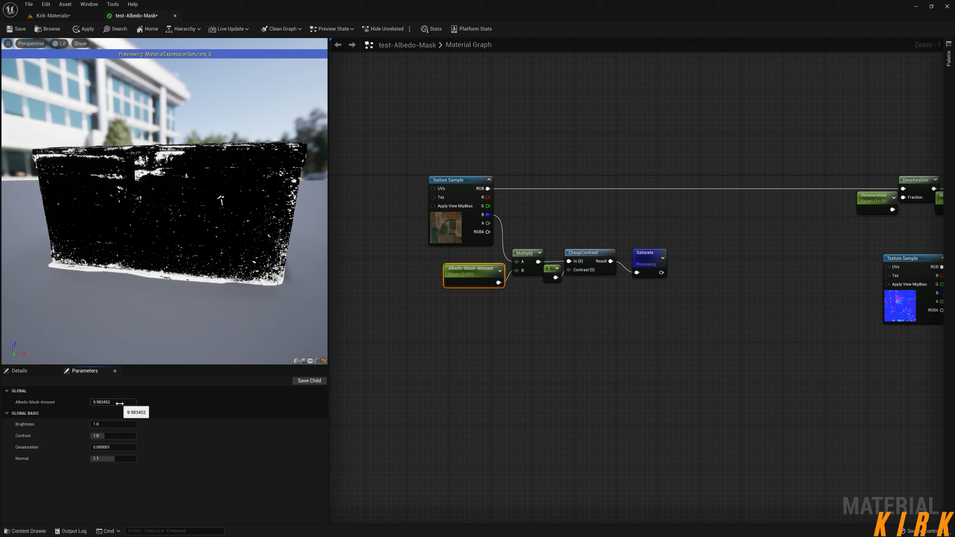
left_click(61, 372)
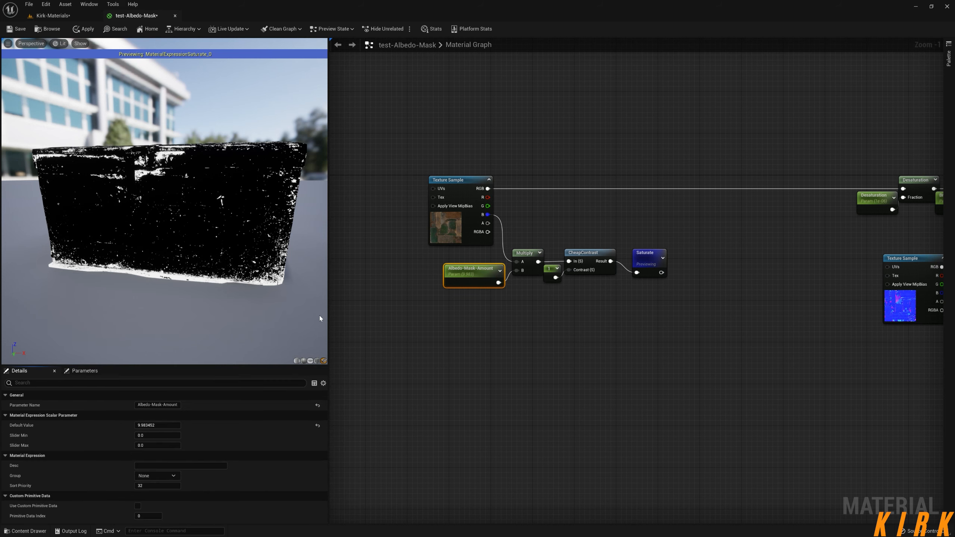
left_click(83, 371)
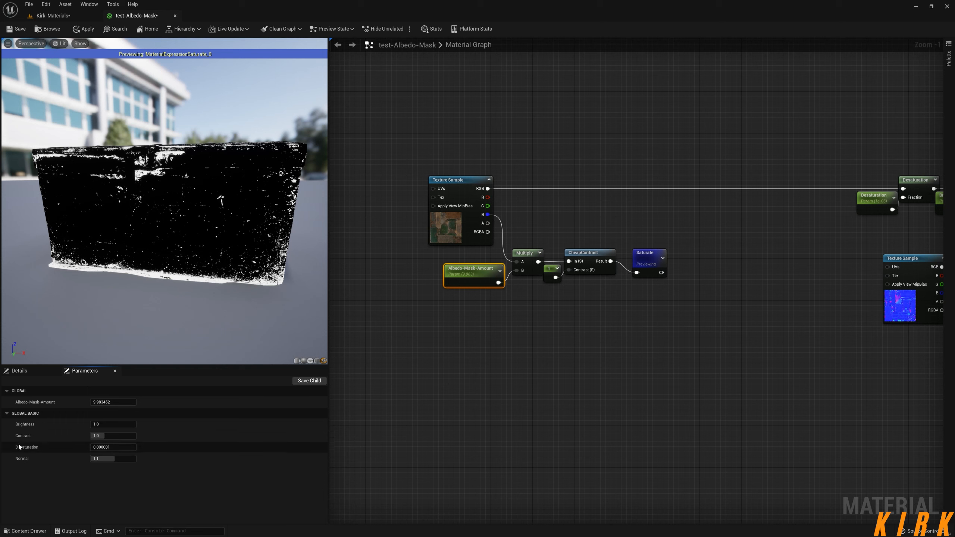
left_click(39, 371)
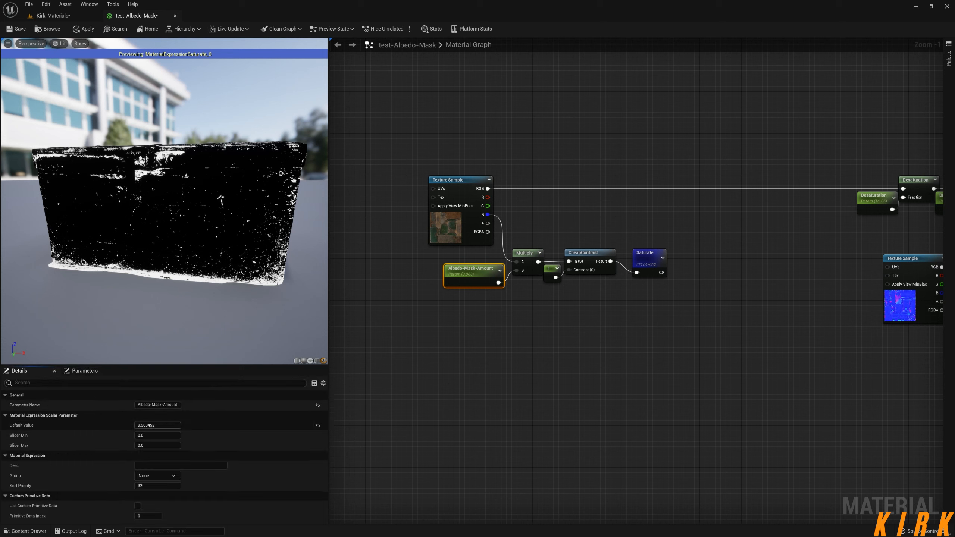
left_click_drag(171, 426, 160, 426)
mouse_move(233, 300)
left_mouse_down()
mouse_move(165, 300)
mouse_move(251, 299)
left_mouse_up()
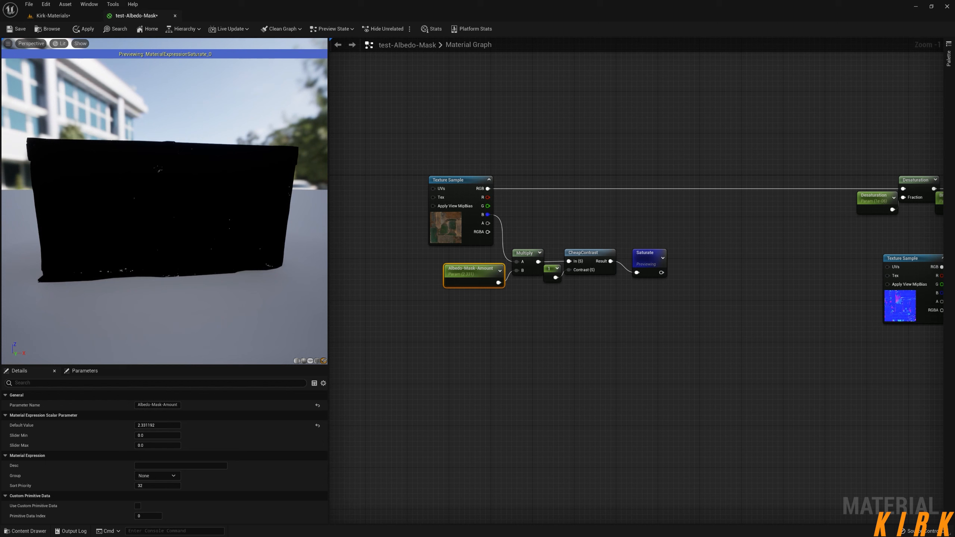
Set the Albedo-Mask-Amount parameter's default value to 10 and inspect the chest from another angle.
mouse_move(158, 425)
left_mouse_down()
mouse_move(175, 425)
mouse_move(150, 425)
left_mouse_up()
left_click(150, 425)
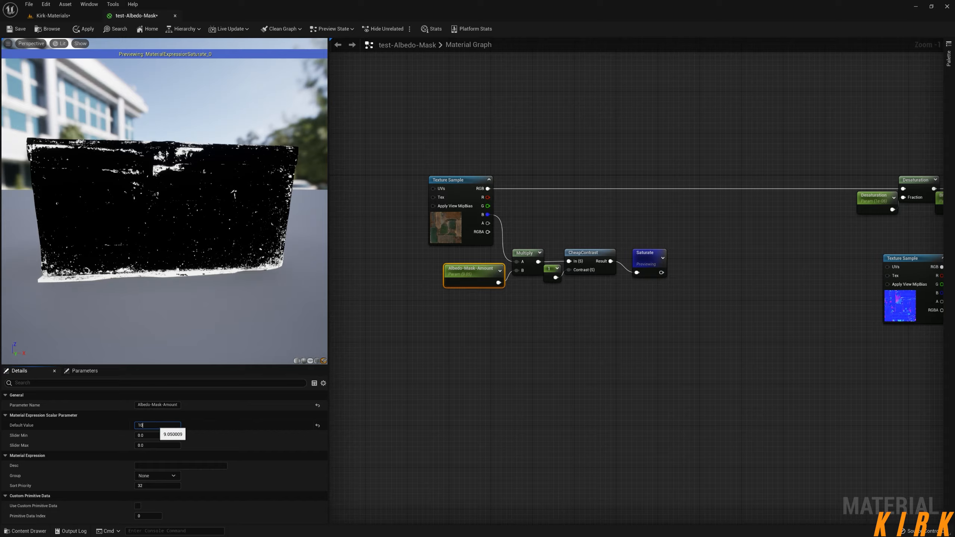
type("10")
key("Return")
left_click_drag(221, 297, 177, 312)
Add a three-component constant above the albedo texture sample and convert it to a parameter named Albedo-Mask-Color.
right_click_drag(627, 302, 541, 367)
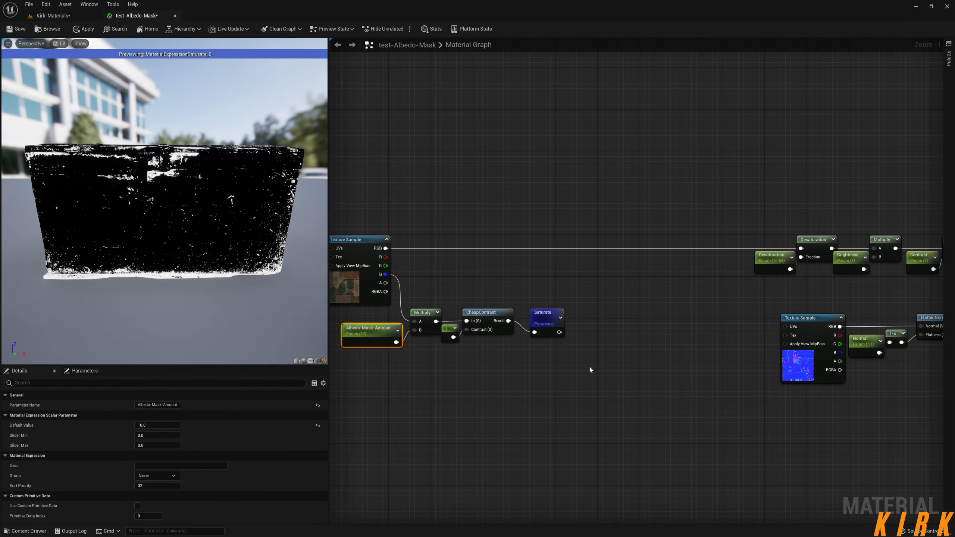
right_click_drag(577, 333, 608, 324)
left_click(455, 198)
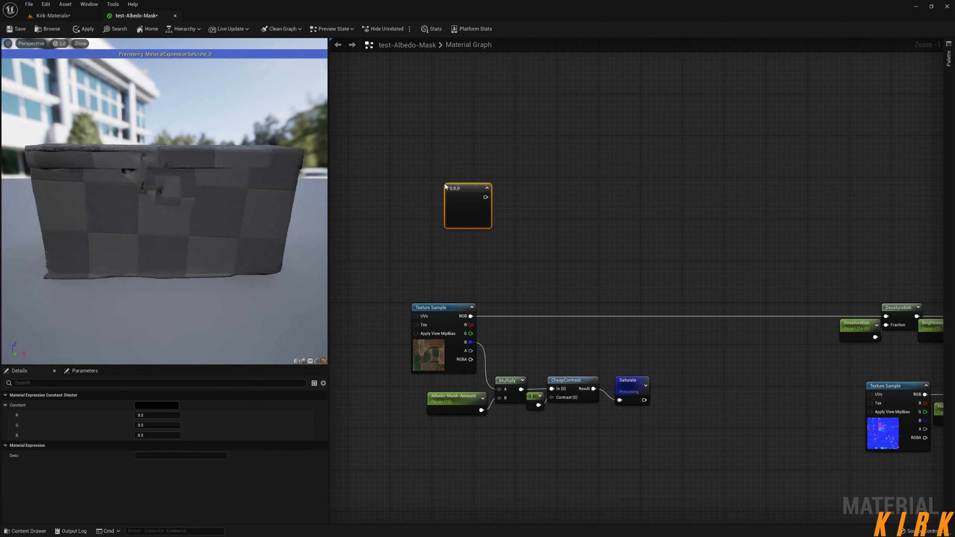
left_click_drag(451, 187, 440, 177)
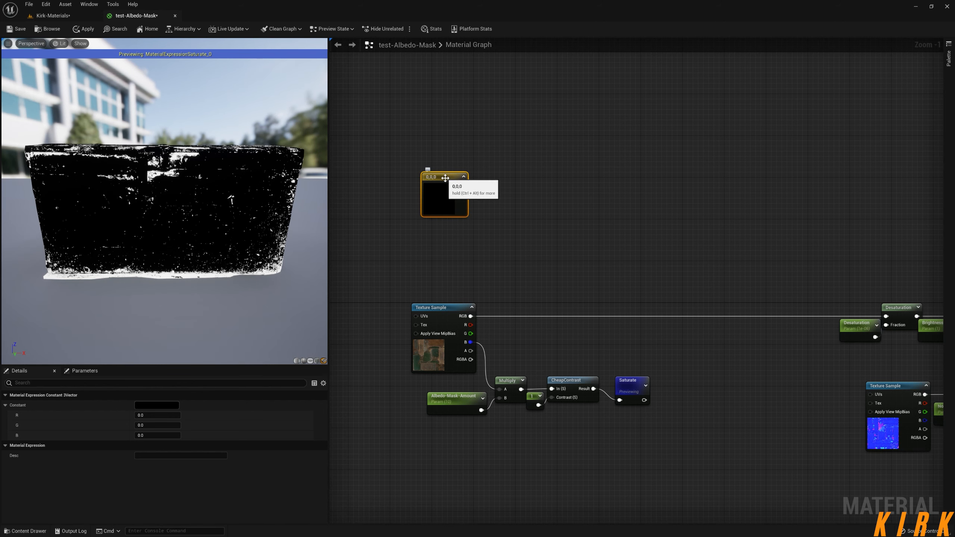
right_click(441, 177)
left_click(474, 193)
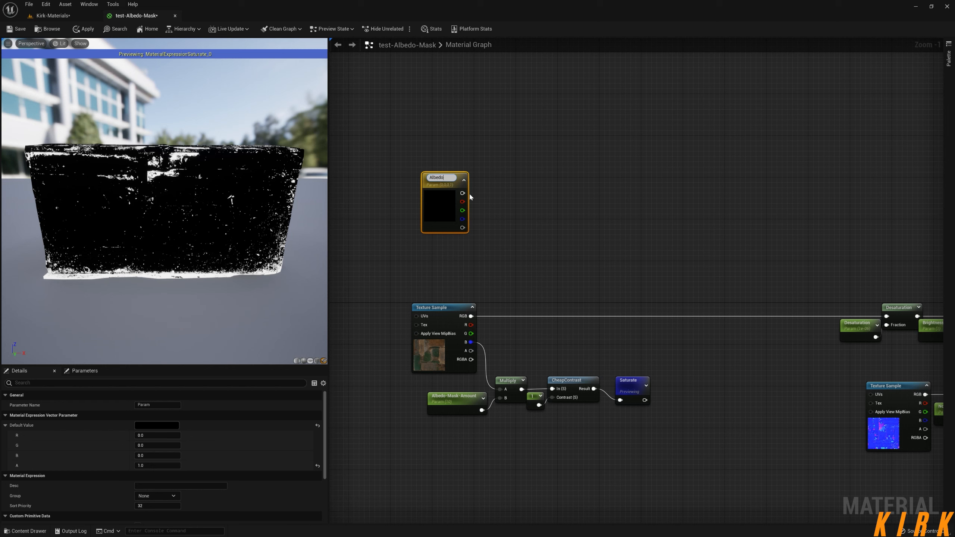
type("Albedo-Mask-Color")
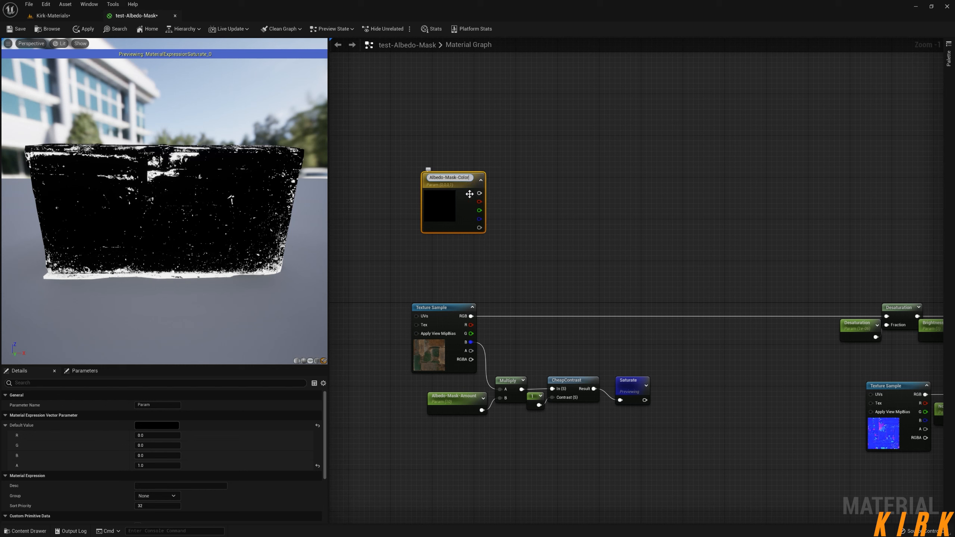
left_click(553, 213)
left_click_drag(442, 178, 448, 183)
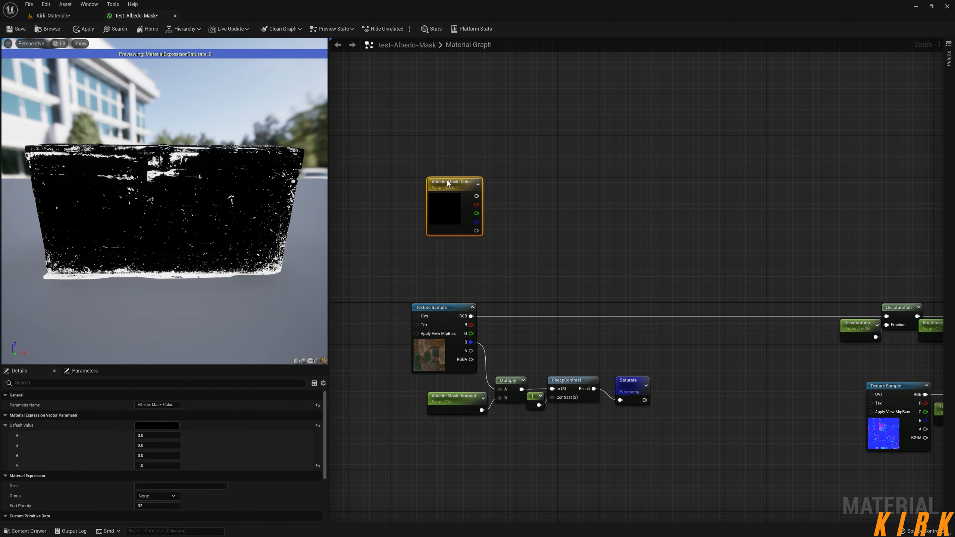
left_click(533, 204)
Feed Albedo-Mask-Color into input A of a new Multiply node and line the node up with the color output.
right_click_drag(502, 204, 454, 205)
left_click_drag(428, 202, 494, 204)
type("mult")
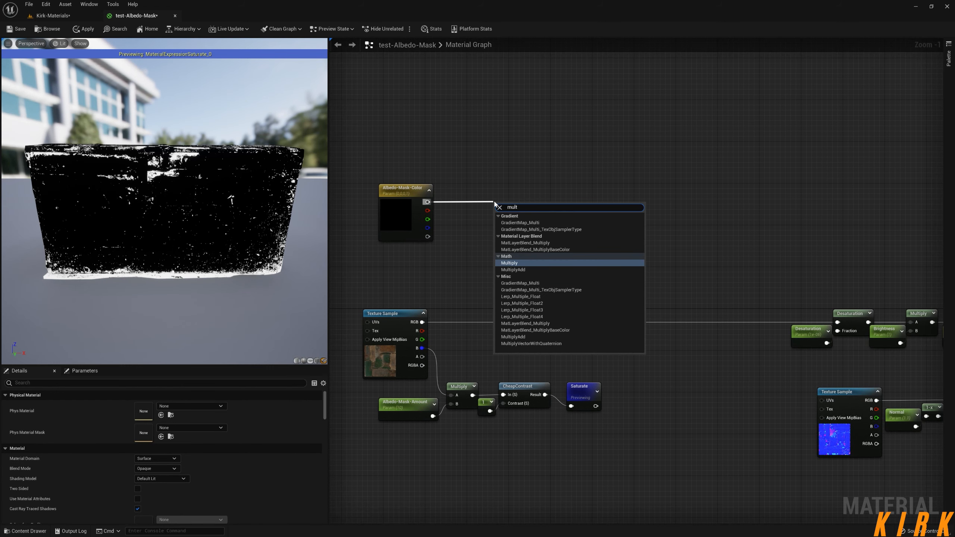
key("Return")
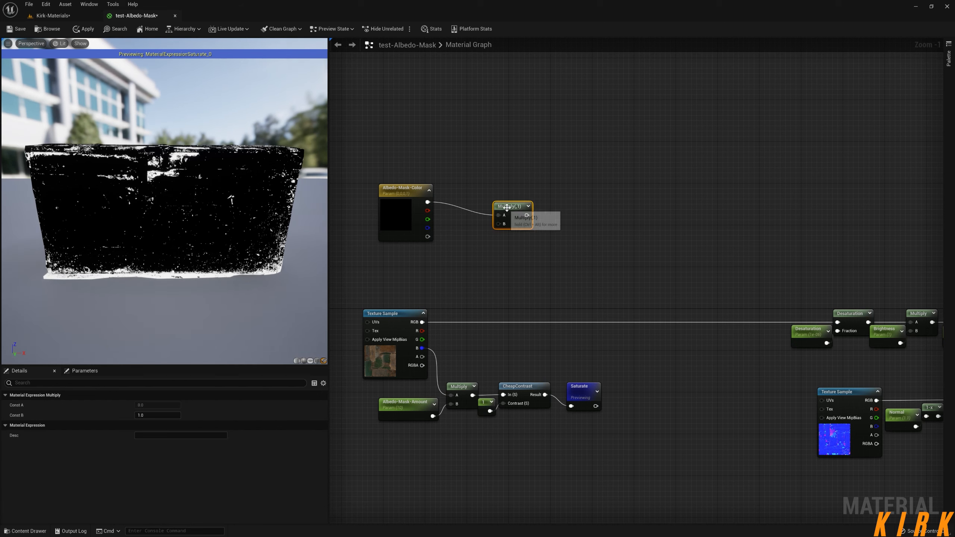
left_click_drag(495, 204, 484, 191)
Feed the new Multiply node's B input from a scalar parameter named Albedo-Mask-Color-Brightness, placed beneath the color parameter.
left_click(413, 193)
key("ctrl+c")
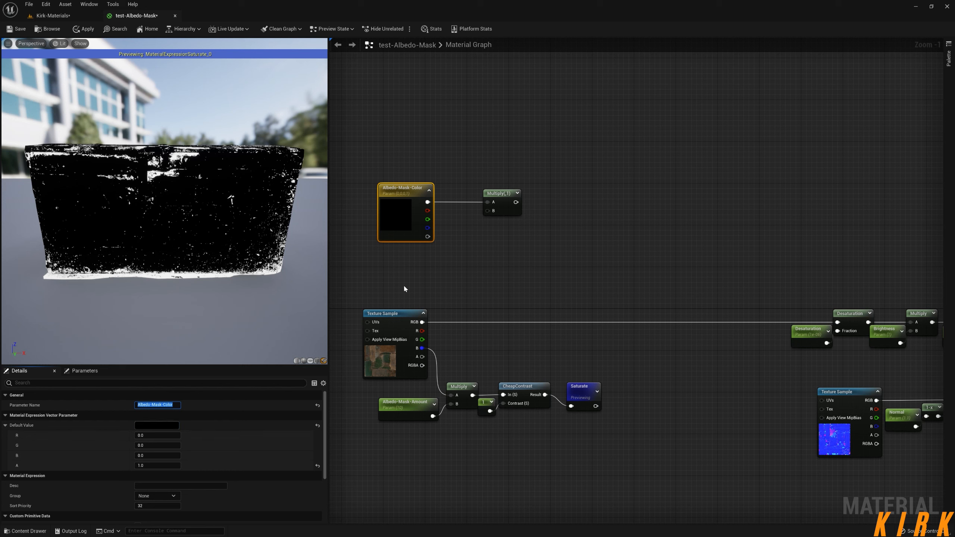
left_click(484, 215)
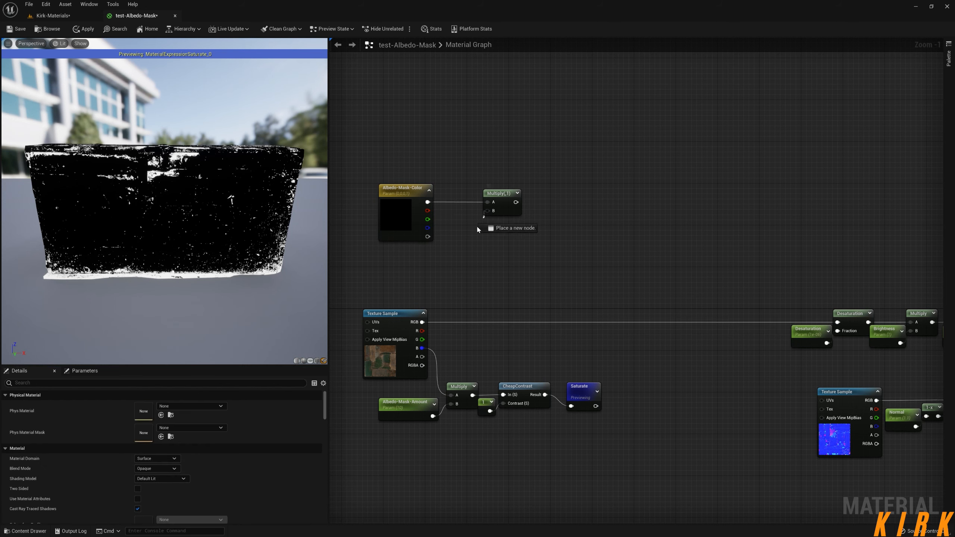
left_click_drag(488, 210, 460, 256)
type("scal")
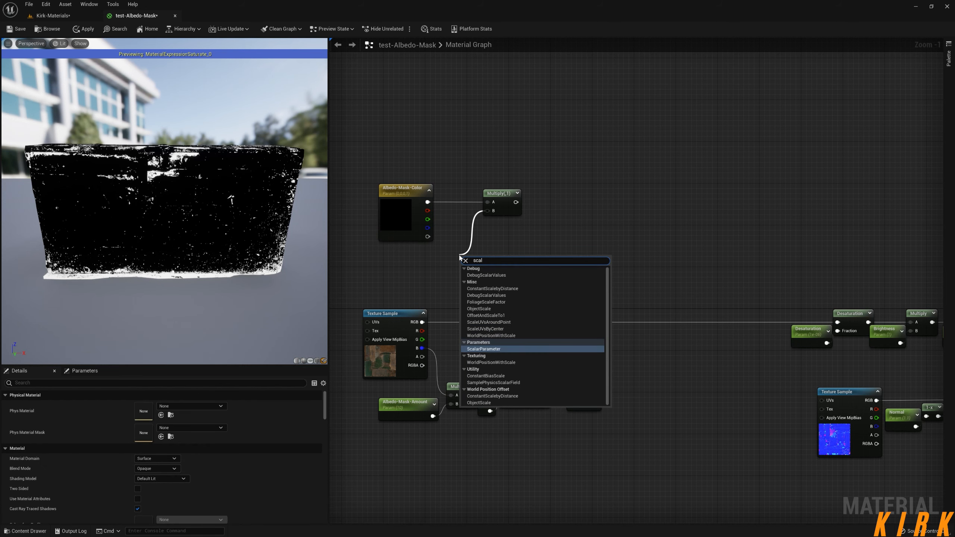
key("Return")
key("ctrl+v")
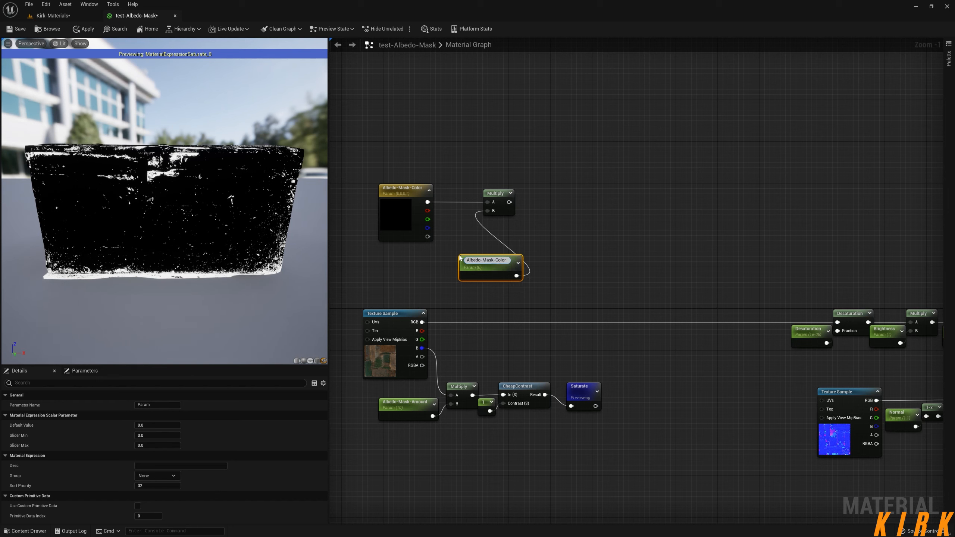
type("-Brightness")
key("Return")
left_click_drag(504, 274, 428, 266)
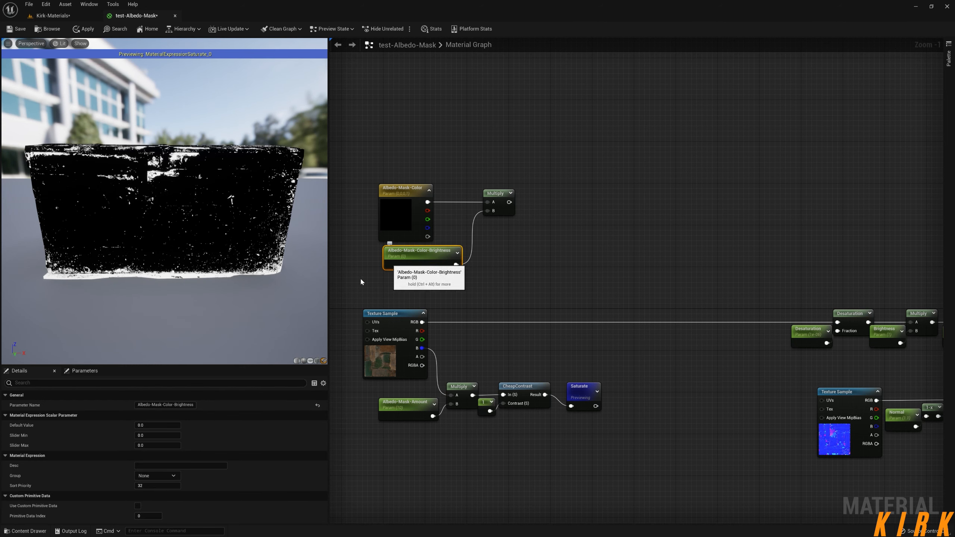
Put the Albedo-Mask-Color-Brightness and Albedo-Mask-Amount parameters in a new group named Albedo-Mask.
left_click_drag(162, 405, 137, 405)
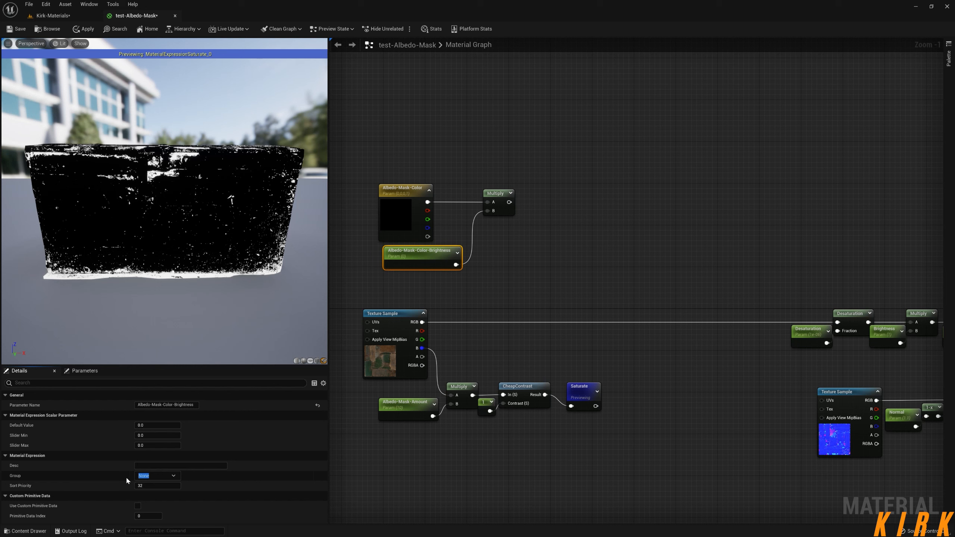
left_click(468, 291)
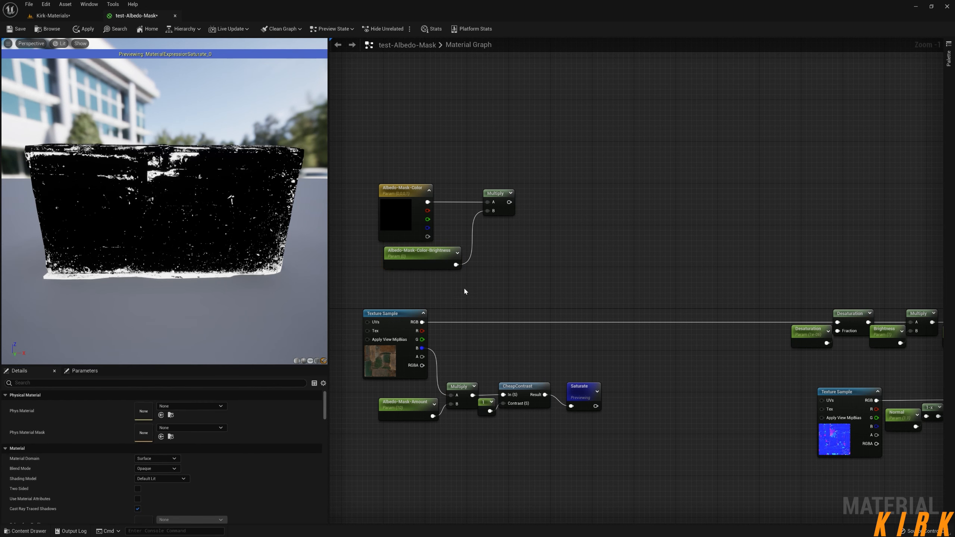
left_click(402, 407)
left_click(167, 476)
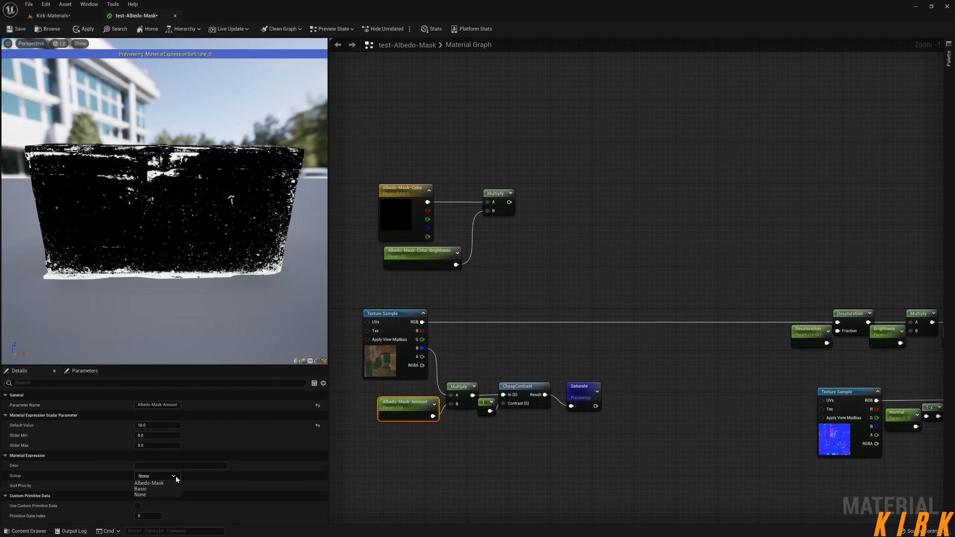
left_click(150, 484)
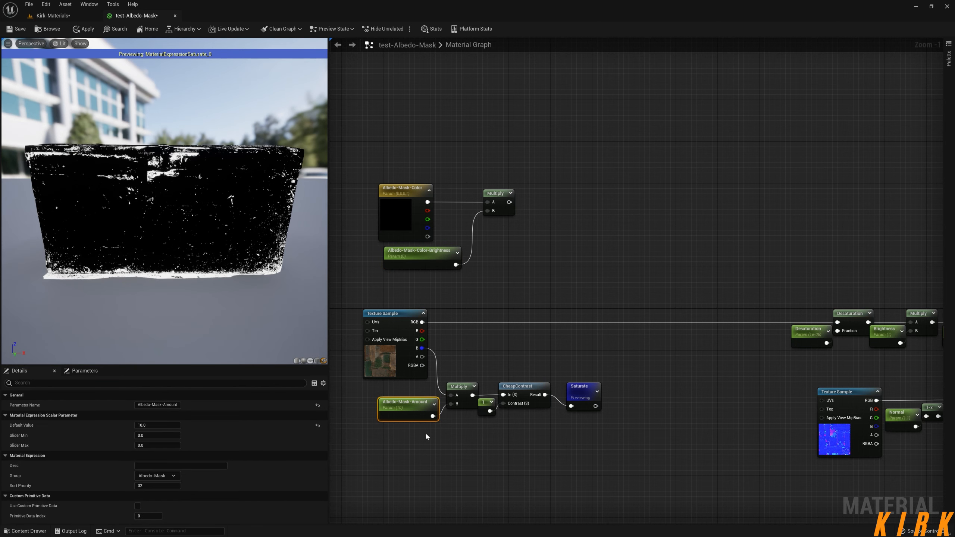
left_click(562, 290)
Add a Lerp node above the albedo connection, between the mask nodes and the Desaturation node.
right_click_drag(580, 280, 560, 286)
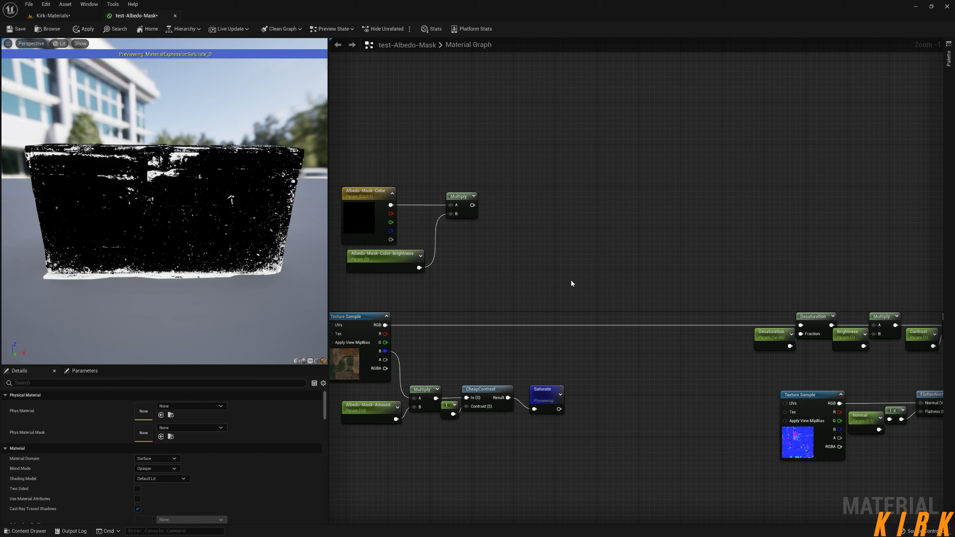
left_click(583, 274)
left_click_drag(589, 283, 586, 275)
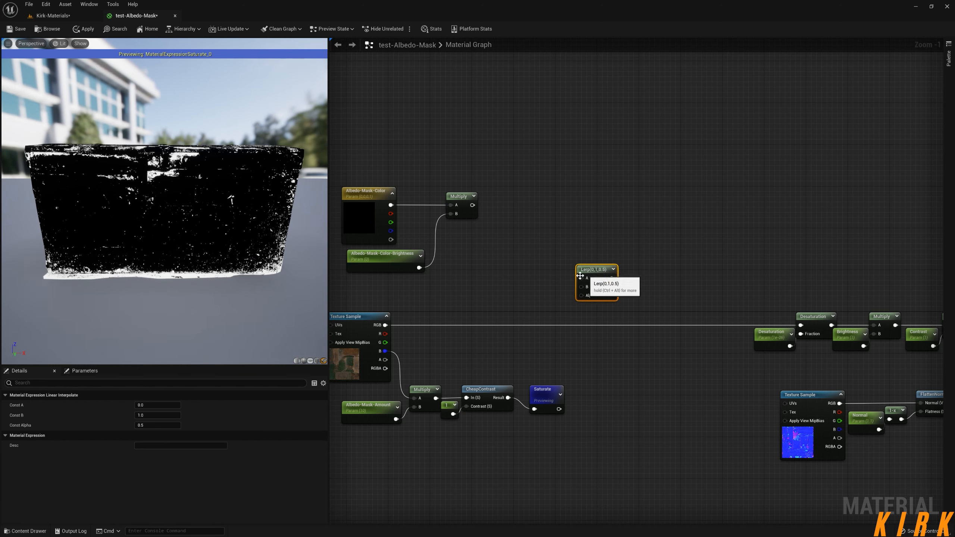
Feed the color Multiply's output into the Lerp's A input and set the Albedo-Mask-Color parameter's red to 0.352.
left_click_drag(473, 205, 581, 278)
right_click_drag(477, 282, 544, 291)
left_click(431, 207)
left_click_drag(147, 438, 157, 437)
left_click(571, 274)
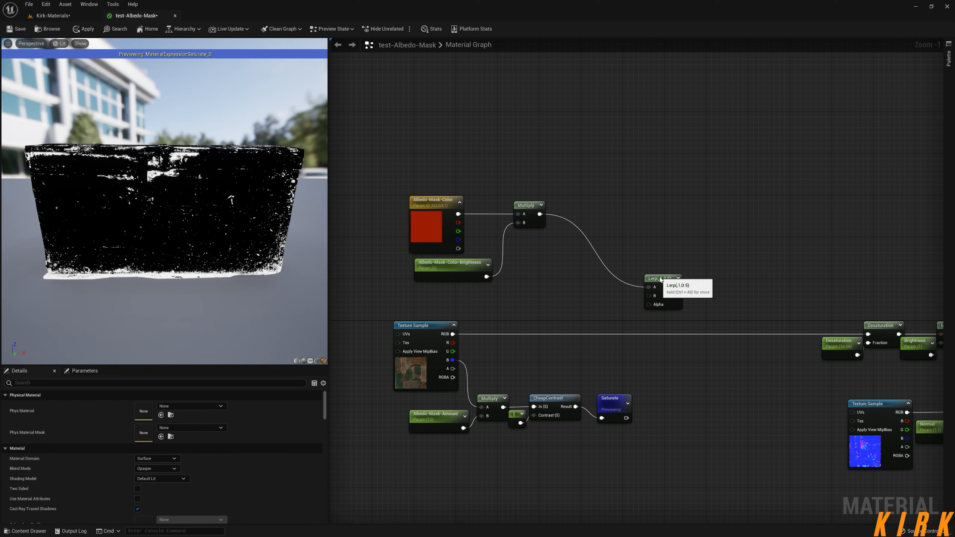
Connect the chest albedo texture's RGB output to the Lerp's B input and the Saturate output to its Alpha.
left_click(651, 279)
left_click_drag(453, 334, 650, 296)
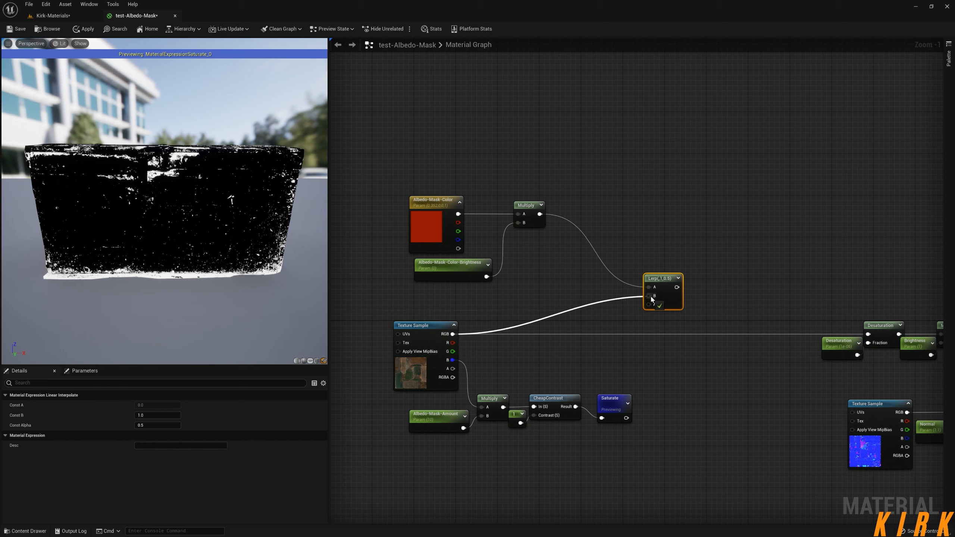
left_click_drag(638, 308, 609, 406)
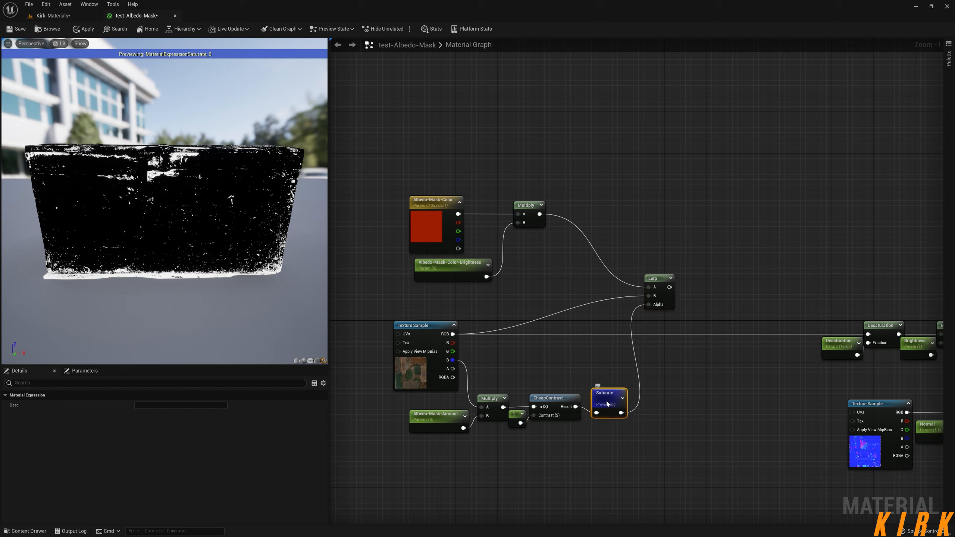
Switch the node preview from Saturate to the Lerp and look at the chest from another angle.
right_click(607, 406)
left_click(636, 265)
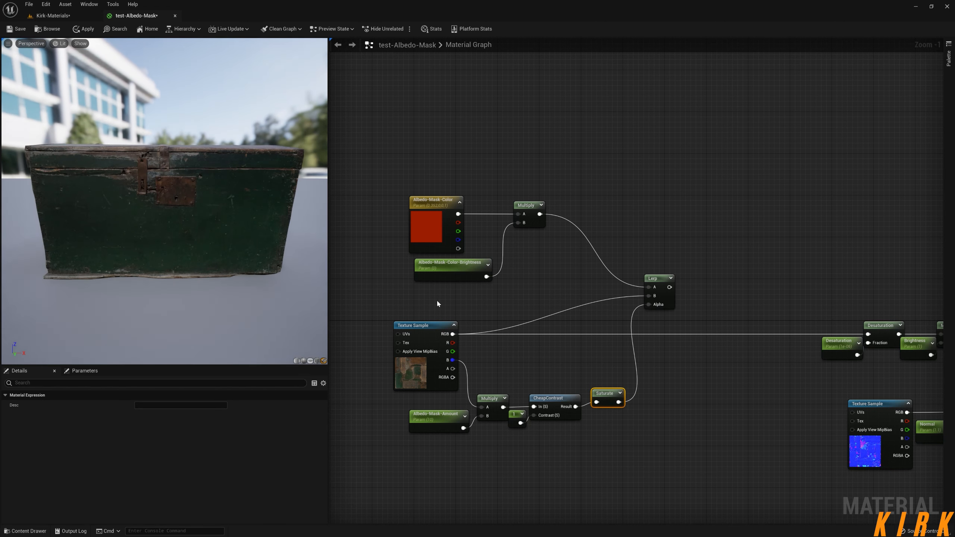
right_click_drag(617, 279, 509, 274)
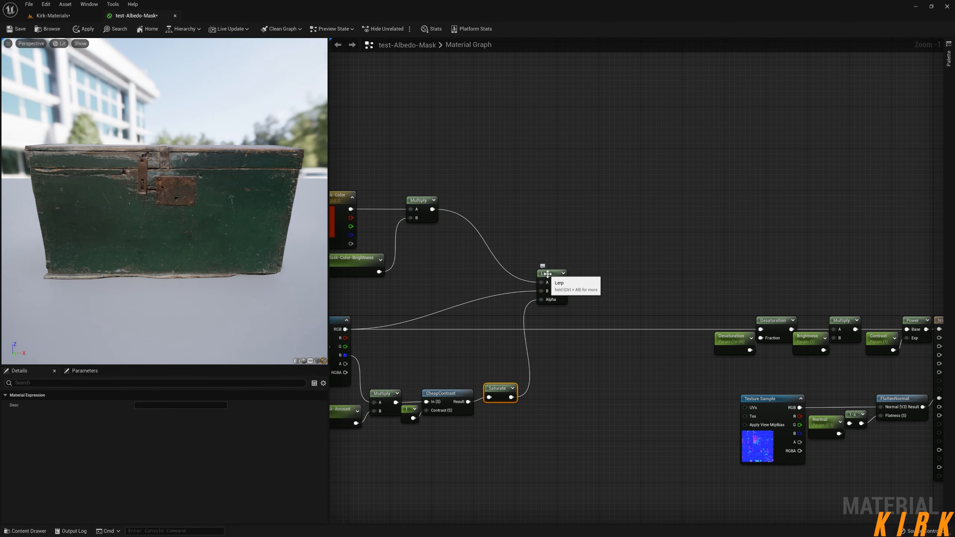
right_click(563, 282)
left_click(579, 287)
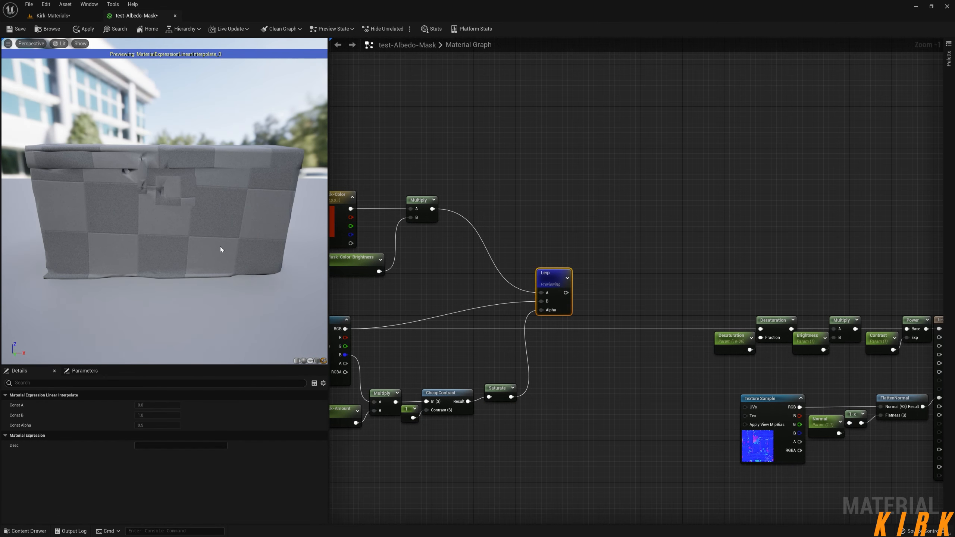
left_click_drag(243, 236, 262, 241)
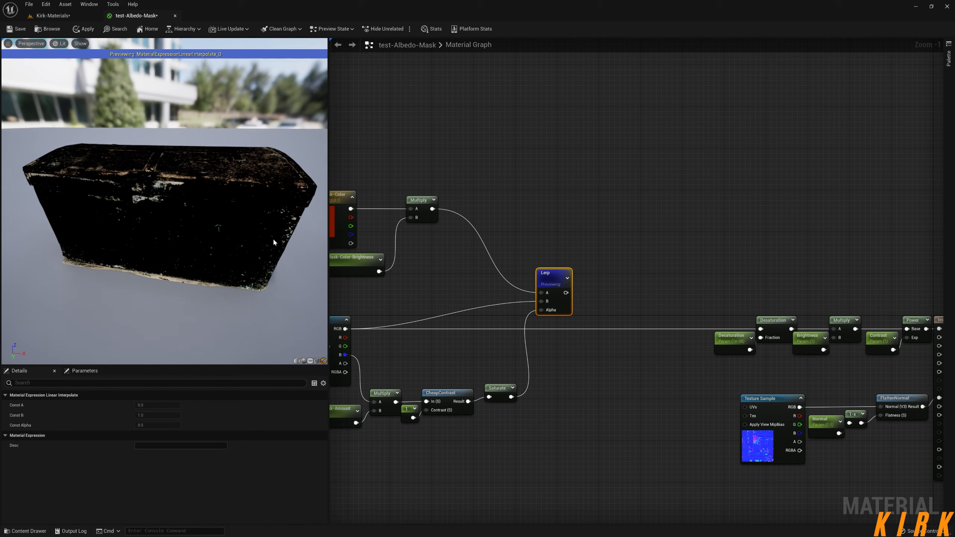
Set the Albedo-Mask-Color-Brightness default value to 1 and nudge the color Multiply node away from it.
left_click(361, 267)
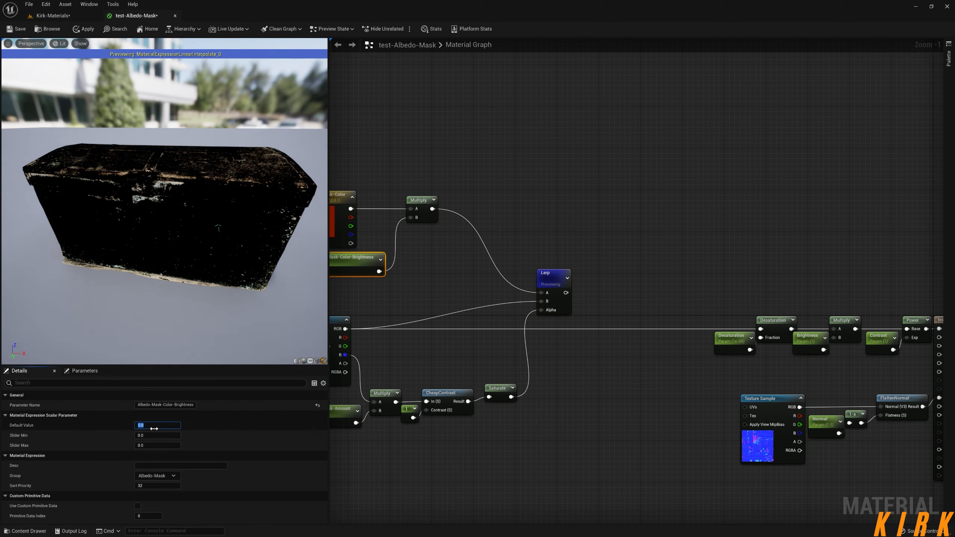
left_click(370, 299)
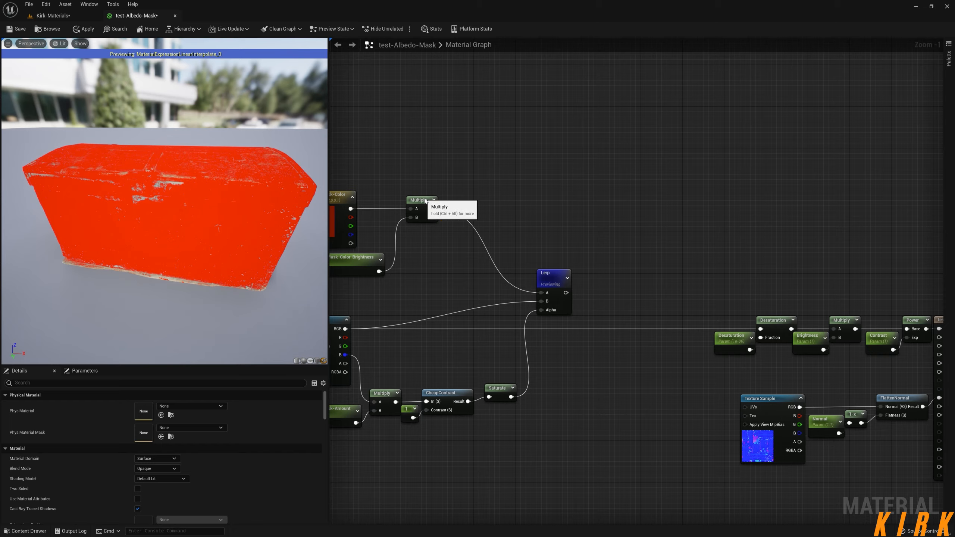
left_click_drag(419, 200, 424, 200)
left_click_drag(240, 226, 271, 196)
left_click_drag(165, 203, 247, 239)
Try a default value of 0.488 for Albedo-Mask-Color-Brightness.
left_click(362, 262)
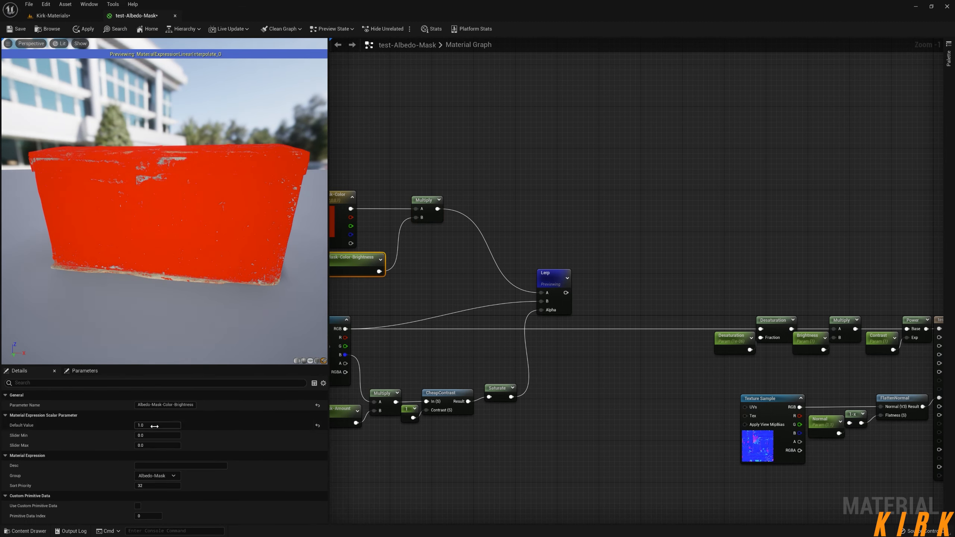
left_click_drag(158, 425, 158, 426)
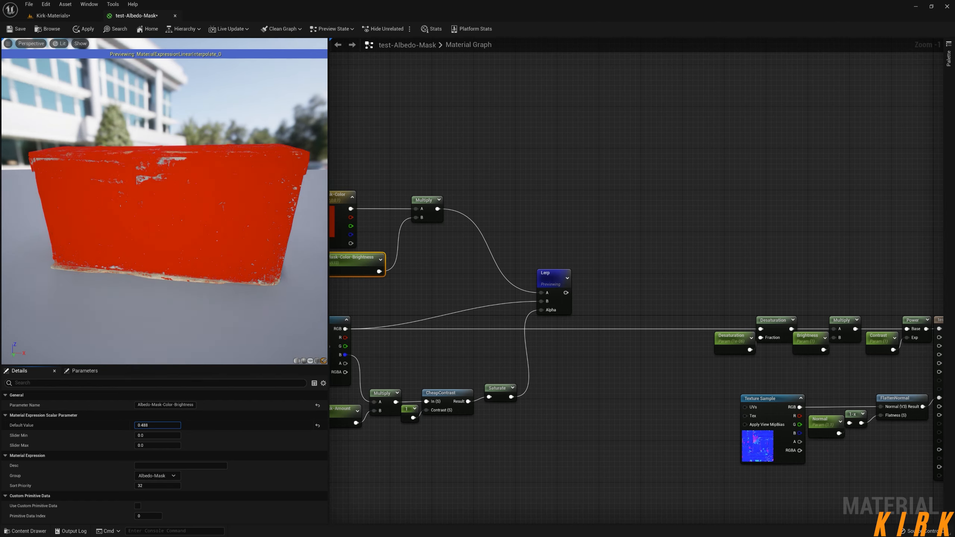
left_click_drag(226, 271, 218, 301)
left_click(433, 372)
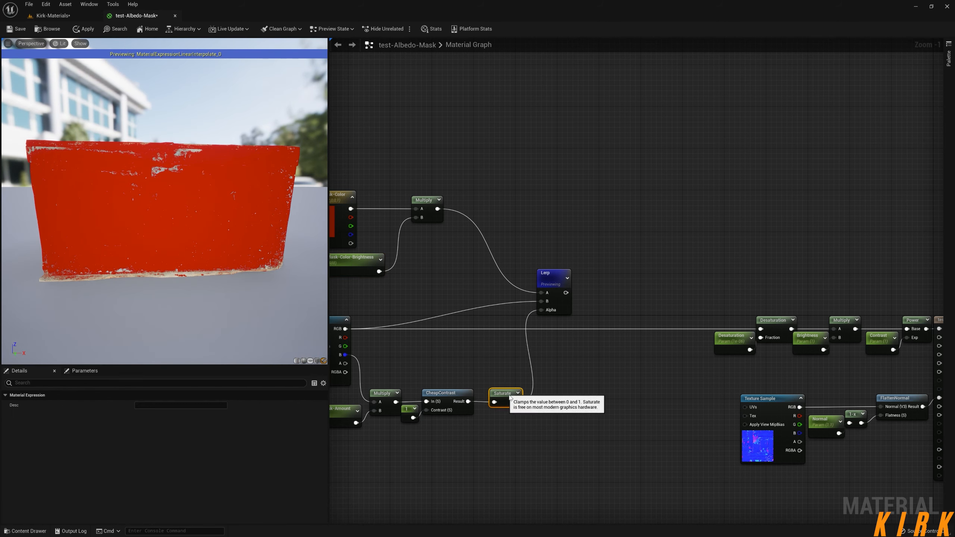
Move Saturate away from CheapContrast and insert a copy of the normal branch's 1-x node between them.
left_click_drag(500, 388, 536, 393)
right_click_drag(517, 437, 533, 415)
left_click(737, 415)
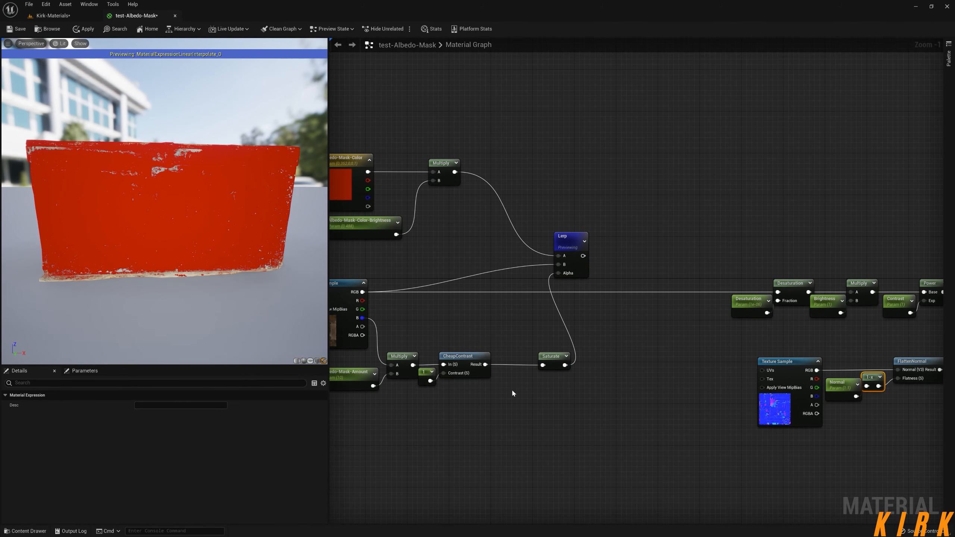
left_click_drag(520, 392, 510, 357)
left_click_drag(235, 258, 266, 266)
Try Albedo-Mask-Color-Brightness default values of about 1.873 and 2 on the chest.
left_click(358, 226)
left_click_drag(147, 425, 142, 428)
left_click_drag(220, 280, 239, 230)
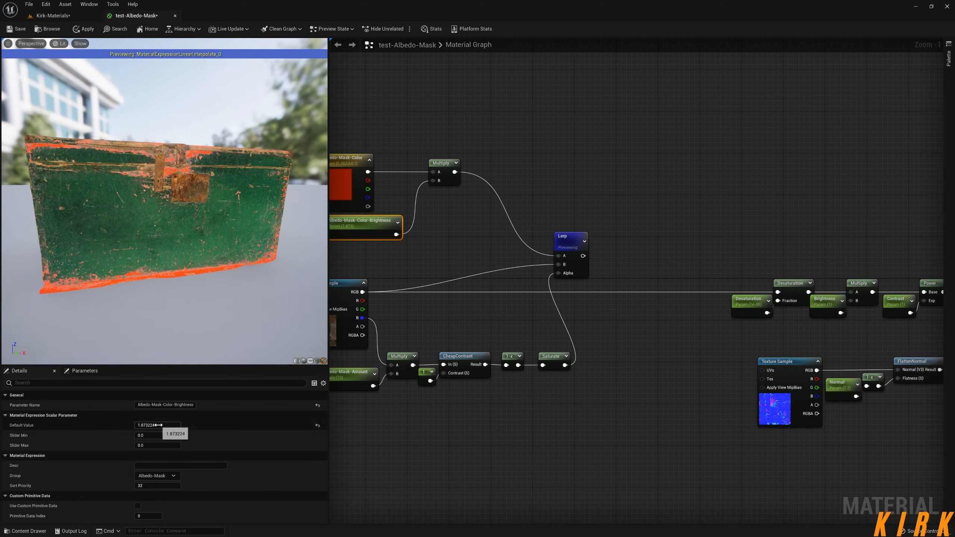
type("2")
key("Return")
Give Albedo-Mask-Color-Brightness a default value of 1, a slider minimum of 0.000001 and a slider maximum of 3.
type("1")
key("Tab")
type("0")
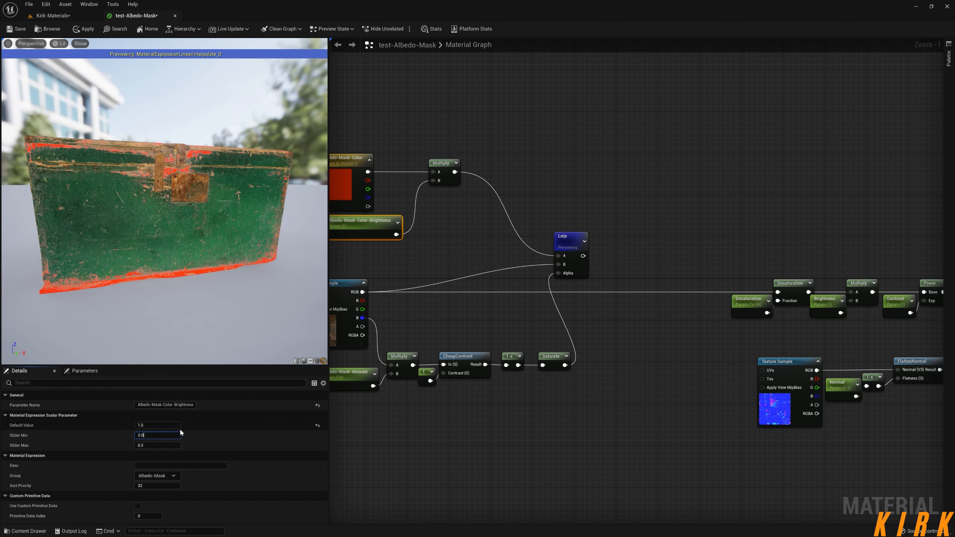
type(".000001")
key("Tab")
type("3")
key("Return")
left_click(426, 253)
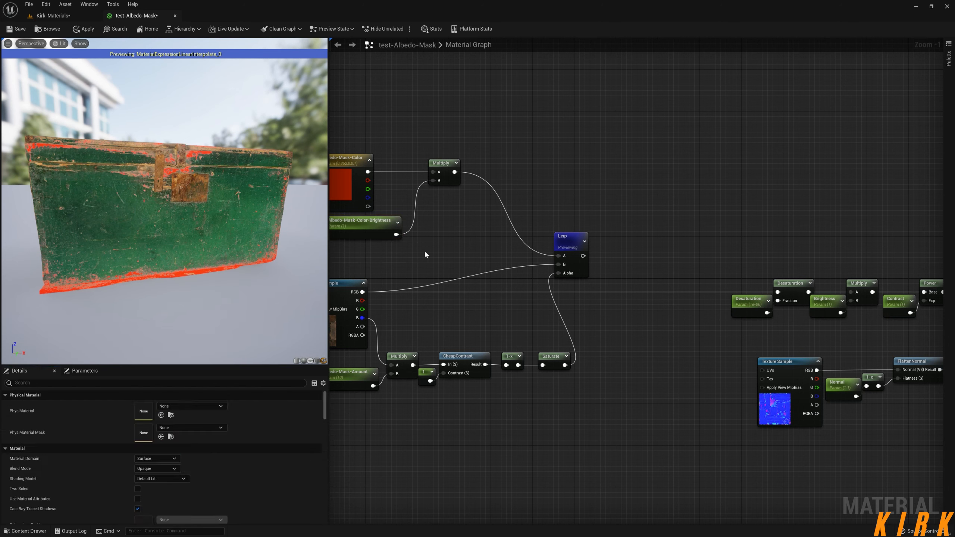
Shift the Albedo-Mask-Color node slightly toward the color Multiply, above the brightness parameter.
left_click_drag(285, 249, 267, 241)
right_click_drag(470, 255, 654, 259)
right_click_drag(572, 276, 600, 279)
left_click_drag(534, 184, 562, 174)
right_click_drag(462, 211, 447, 212)
Add the albedo texture from the Megascans Coal_Ash surface folder as a texture sample beside the Albedo-Mask-Color parameter.
left_click(27, 531)
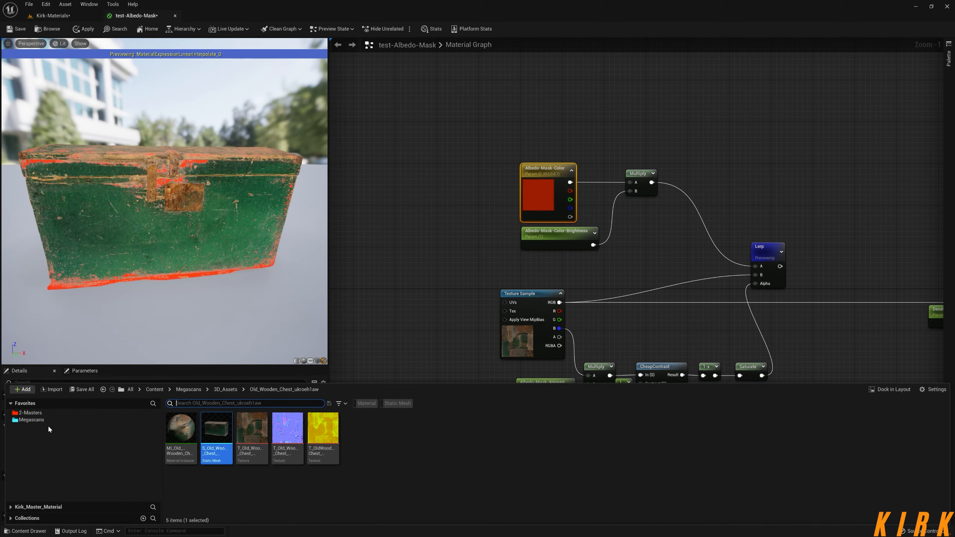
left_click(33, 419)
double_click(215, 428)
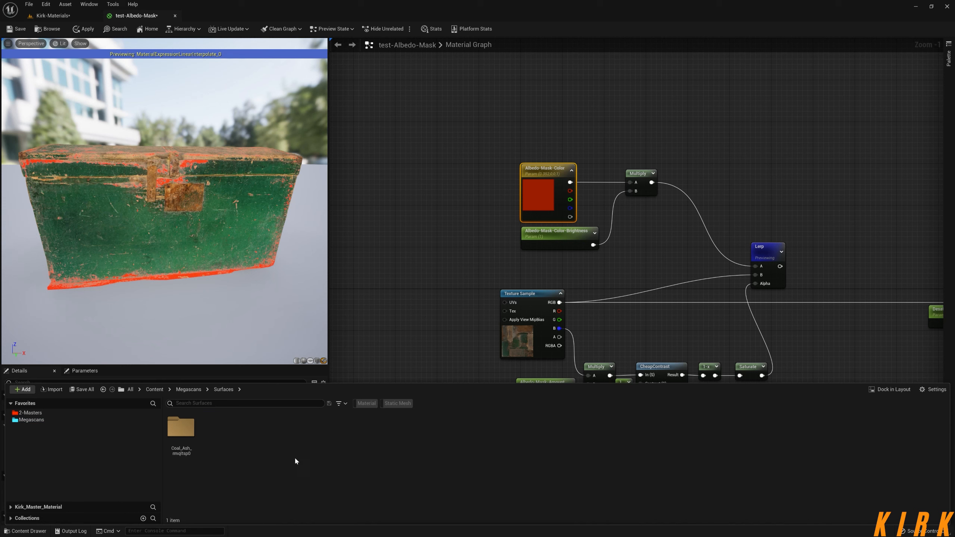
double_click(181, 427)
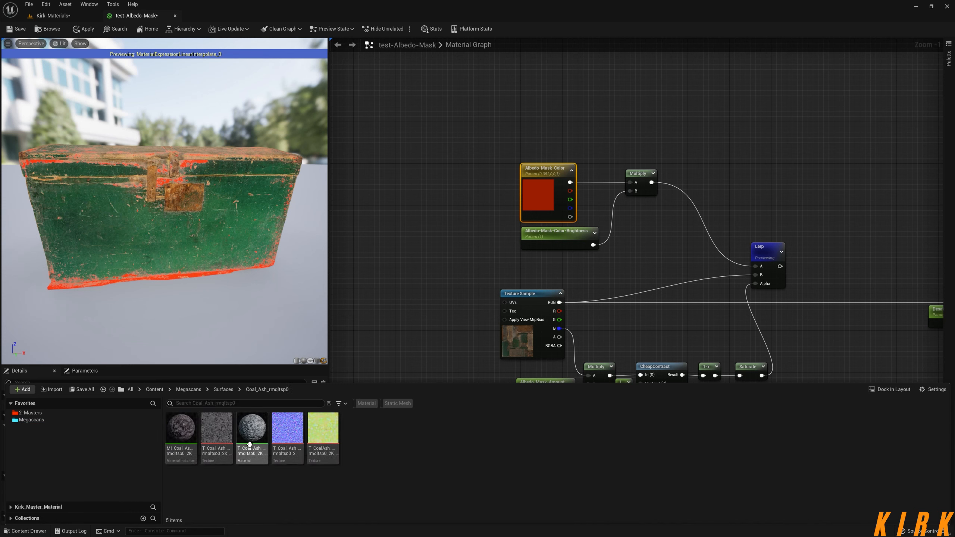
left_click(221, 433)
left_click_drag(220, 433, 438, 126)
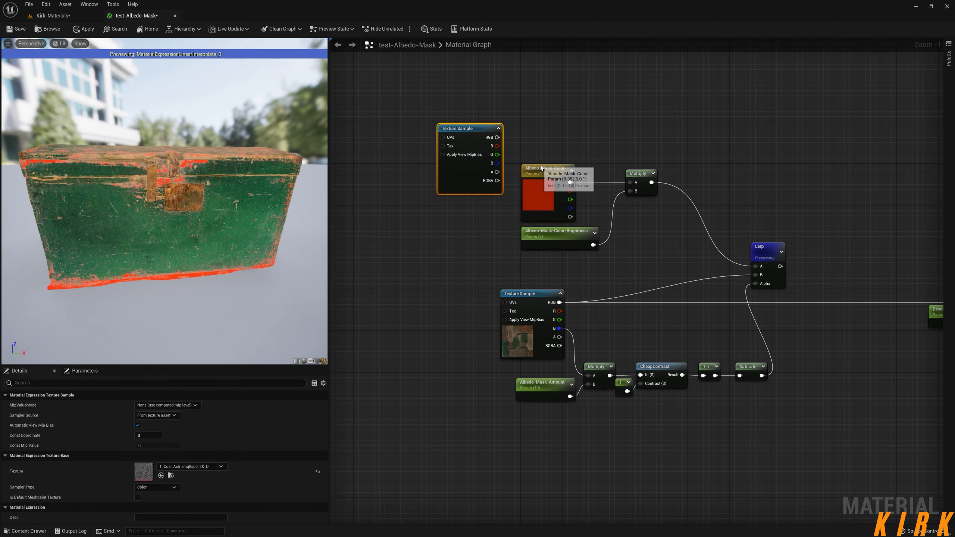
Move Albedo-Mask-Color below the coal ash texture sample and connect the texture's RGB to the Multiply's A input.
left_click_drag(541, 168, 447, 209)
left_click_drag(497, 137, 631, 183)
left_click_drag(180, 211, 210, 222)
scroll(173, 214, "up", 8)
scroll(210, 222, "down", 6)
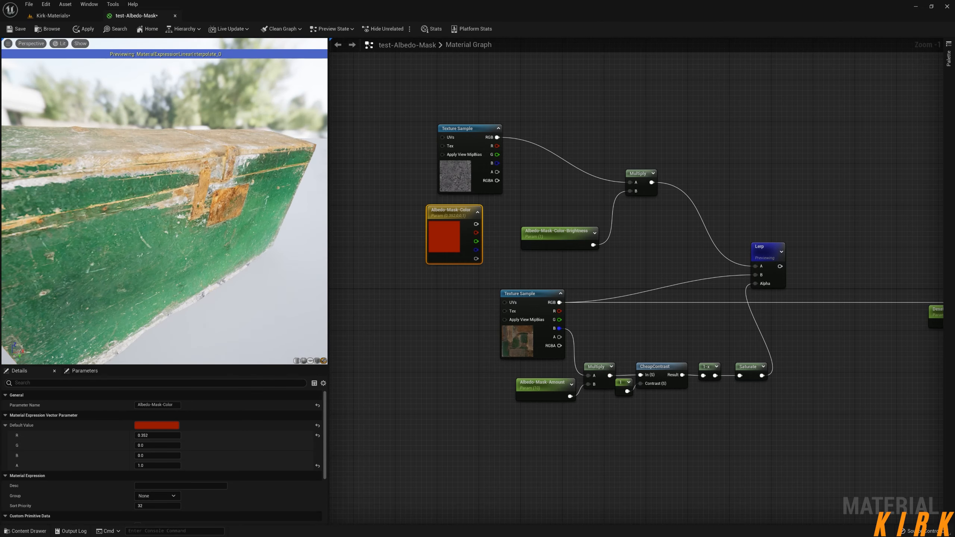
left_click_drag(446, 138, 388, 140)
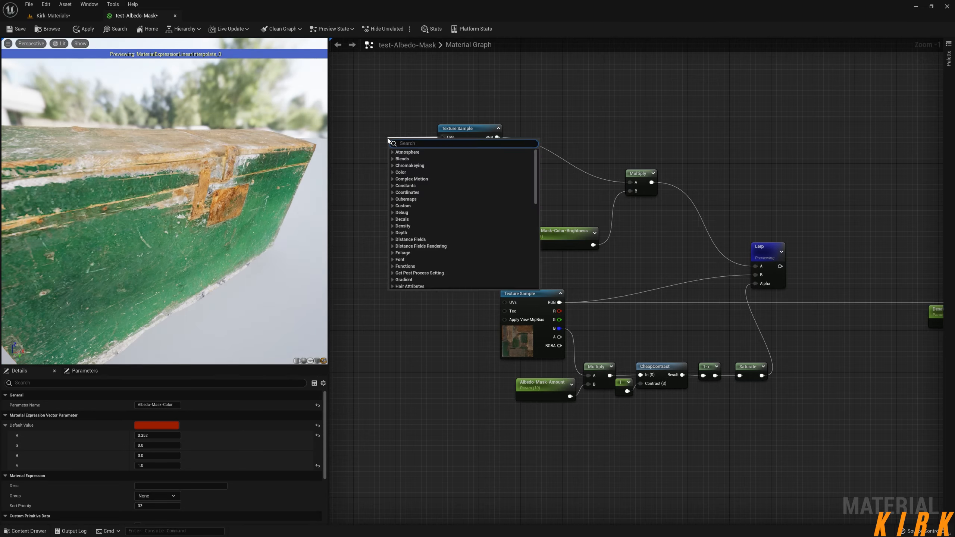
type("u")
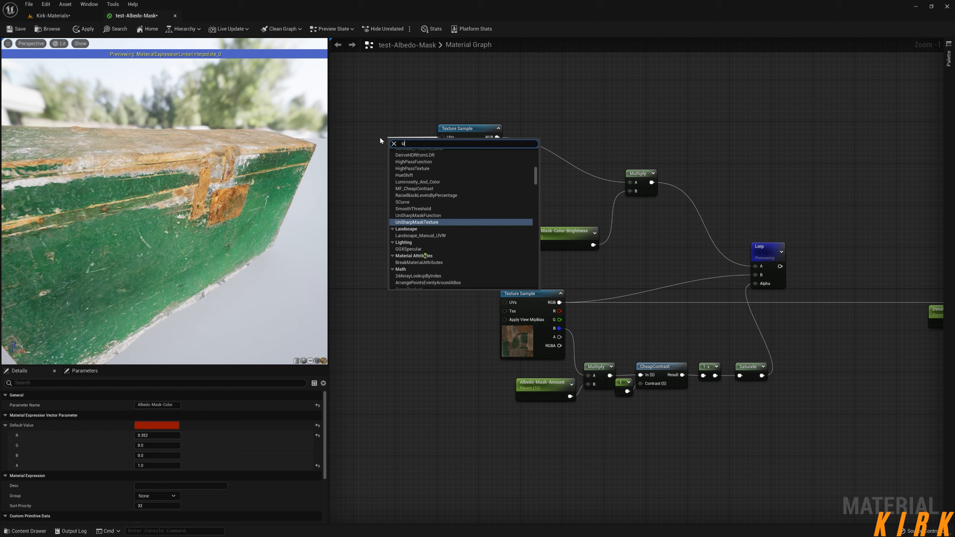
type("v")
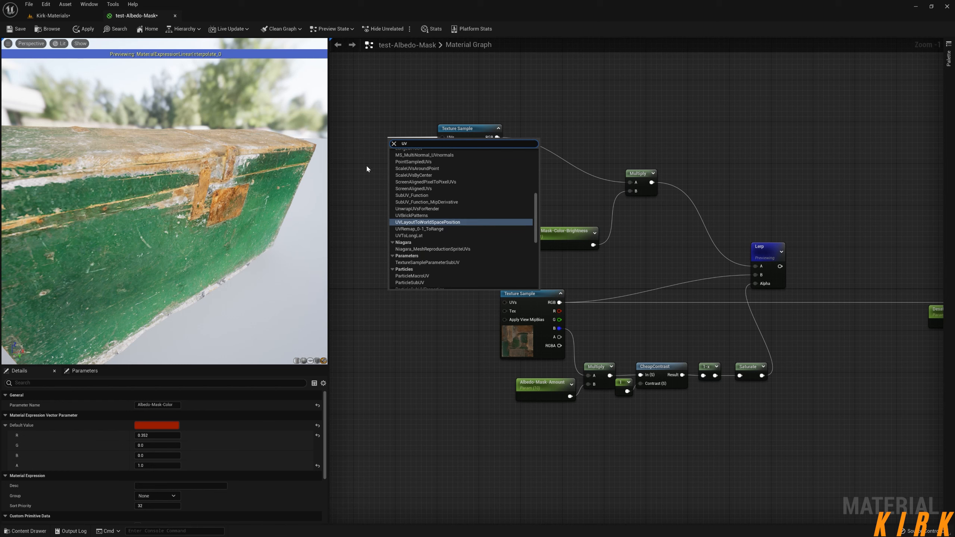
left_click(392, 130)
Add a TexCoord node beside the coal ash texture sample and connect it to the sample's UVs input.
right_click_drag(392, 131, 491, 153)
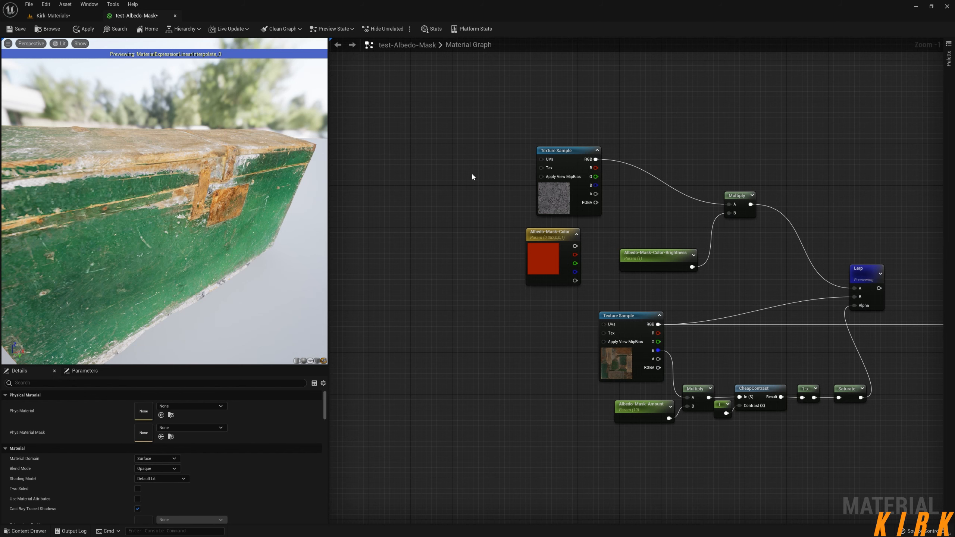
left_click(456, 147)
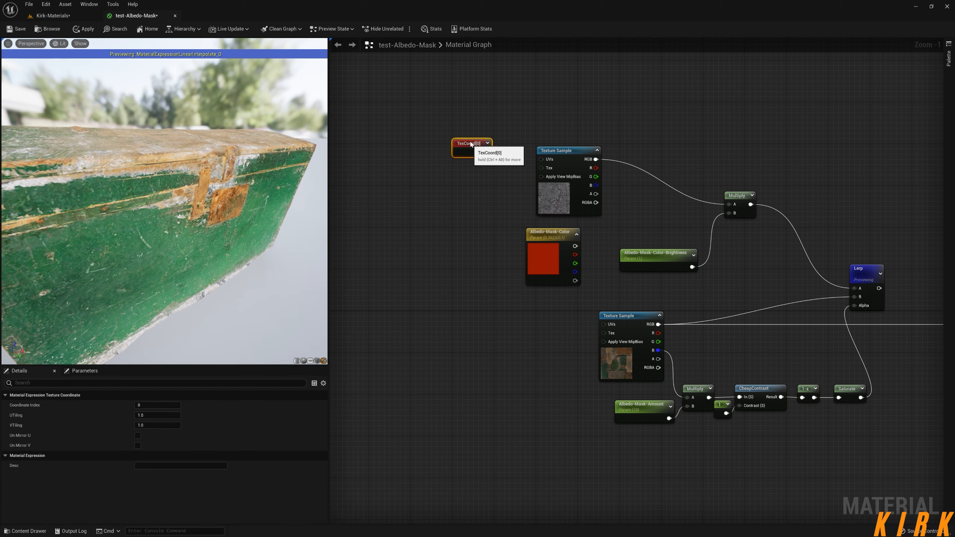
left_click_drag(486, 147, 542, 158)
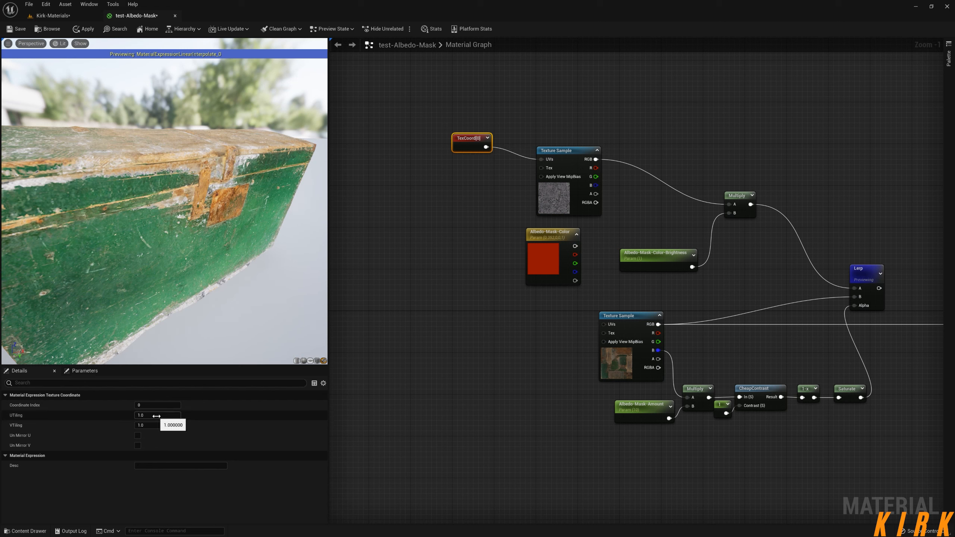
Try a U and V tiling of 2 on the TexCoord node.
type("2")
key("Tab")
type("2")
key("Return")
left_click_drag(242, 230, 240, 266)
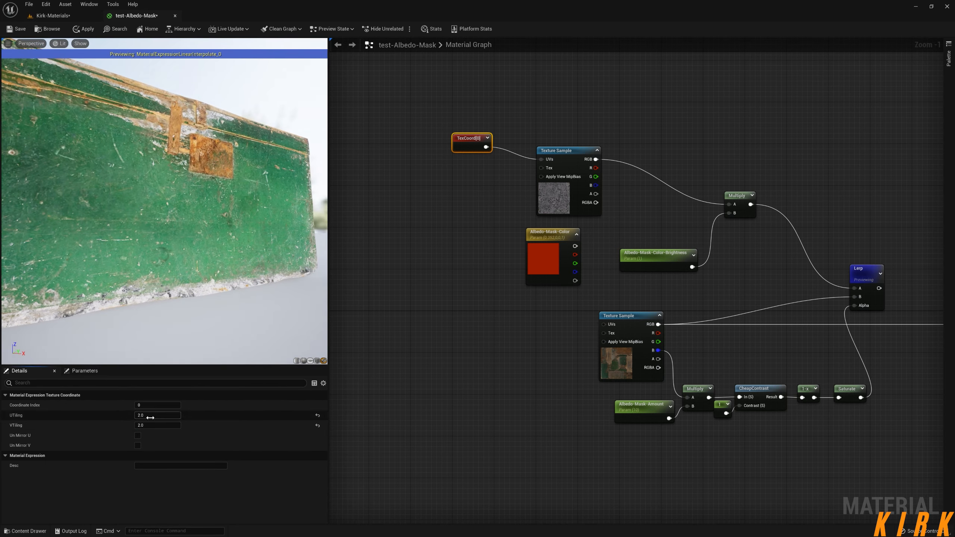
Set the TexCoord node's U and V tiling to 5 and check the chest from the front.
key("Tab")
type("5")
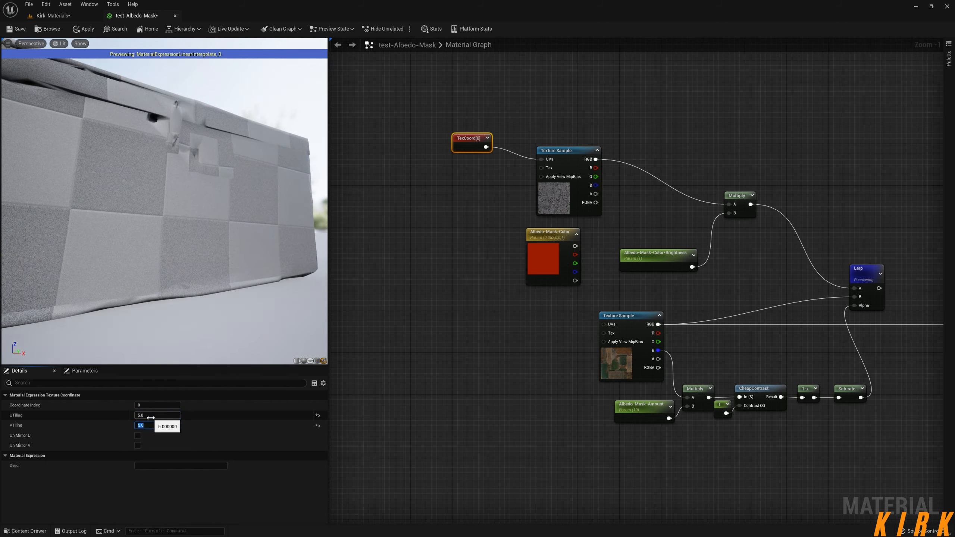
left_click_drag(207, 319, 181, 330)
Raise the Albedo-Mask-Color-Brightness default value to 1.656.
left_click(639, 256)
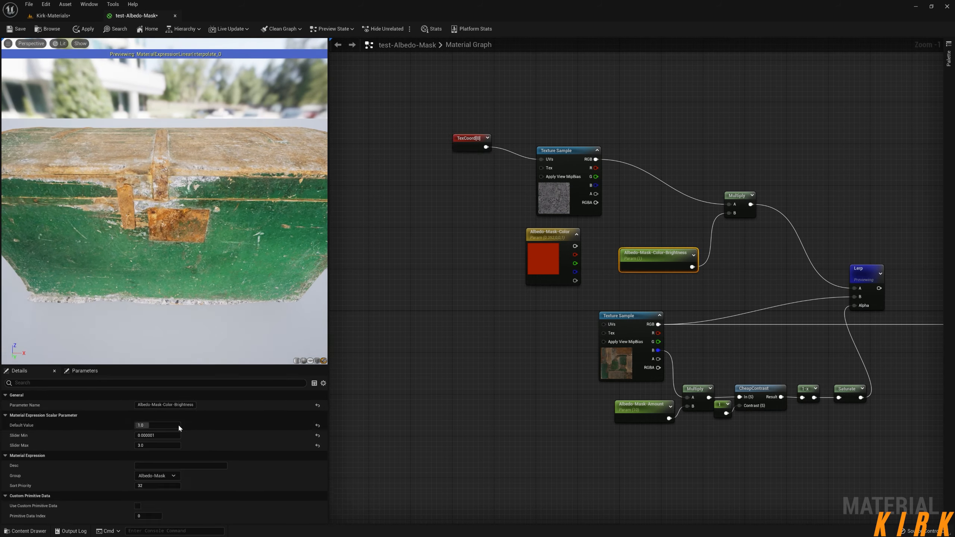
left_click_drag(153, 426, 159, 426)
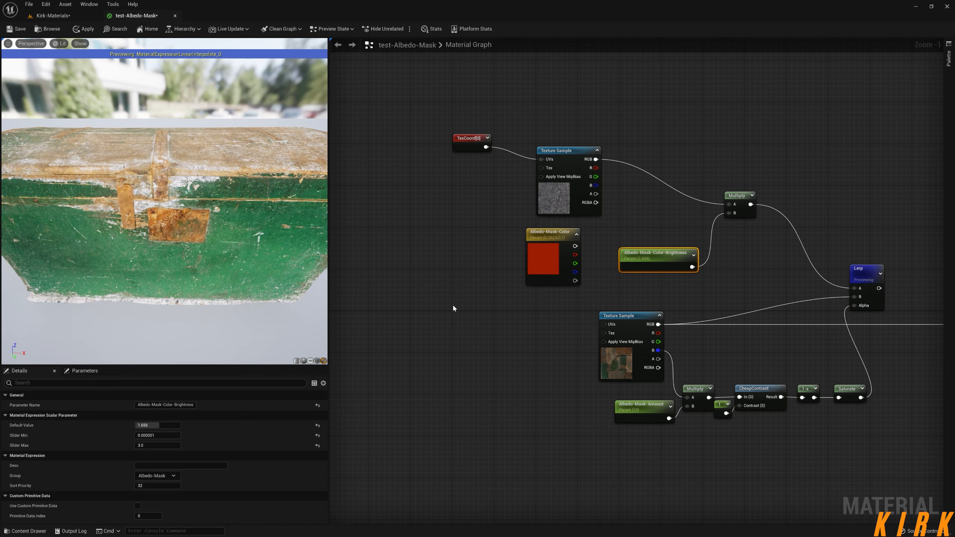
left_click_drag(210, 233, 230, 233)
Try an Albedo-Mask-Amount default value of about 27.77 to widen the masked area on the chest.
left_click(654, 406)
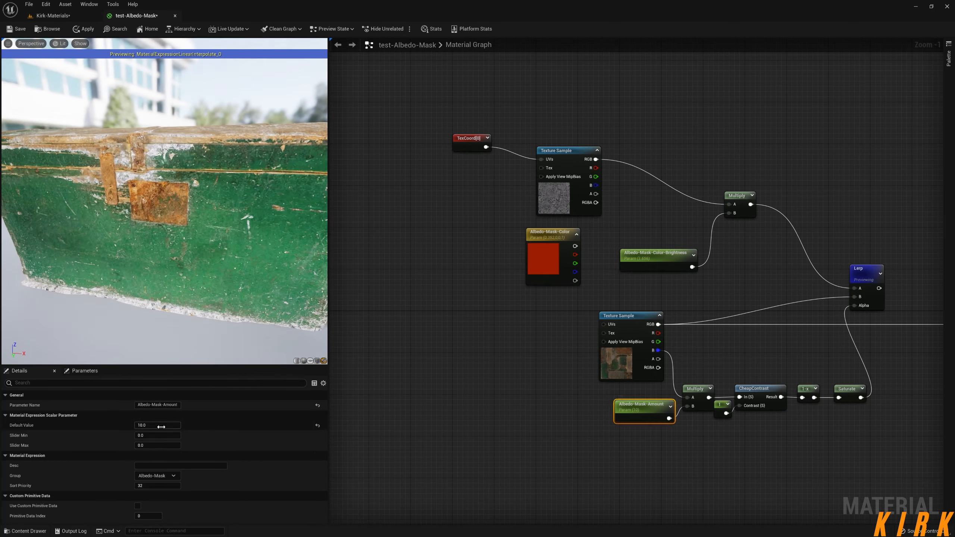
left_click_drag(159, 426, 150, 426)
left_click_drag(196, 334, 240, 298)
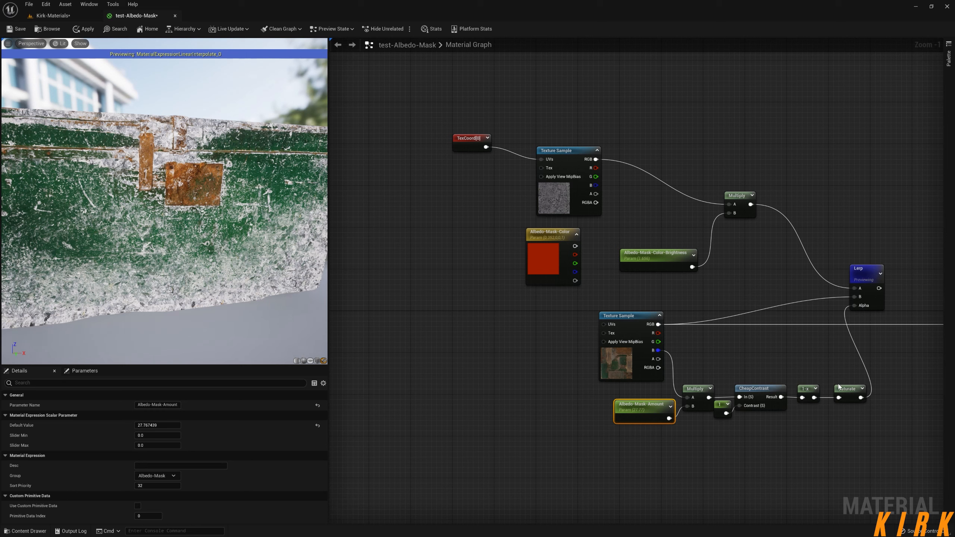
Lower the Albedo-Mask-Amount default value and reconnect the Albedo-Mask-Color parameter to the color Multiply's A input.
left_click_drag(166, 425, 153, 424)
left_click_drag(575, 245, 729, 204)
Move the TexCoord node and coal ash texture sample together to free space above the Albedo-Mask-Color parameter.
left_click_drag(570, 113, 417, 171)
left_click(467, 218)
right_click_drag(452, 285, 500, 338)
left_click_drag(513, 215, 513, 215)
left_click_drag(619, 204, 446, 103)
Add a MakeMaterialAttributes node and feed the coal ash texture sample's RGB into its BaseColor input.
right_click(555, 149)
left_click(449, 204)
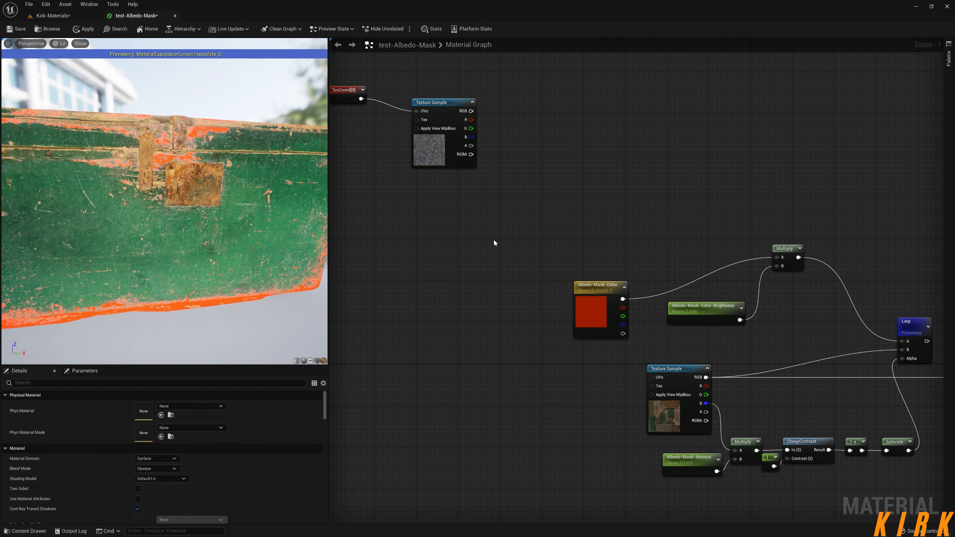
right_click(573, 163)
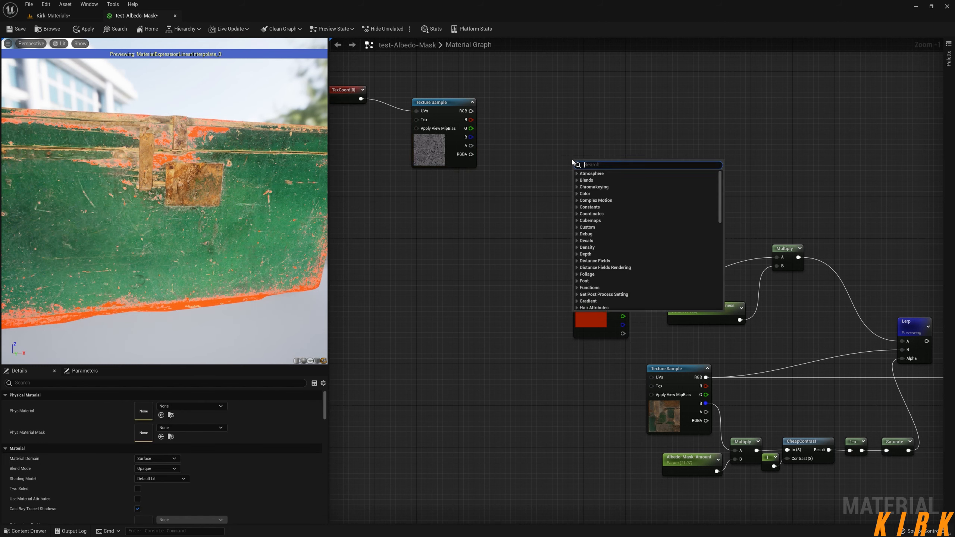
type("makemat")
key("Return")
left_click_drag(572, 163, 559, 106)
left_click_drag(470, 111, 563, 116)
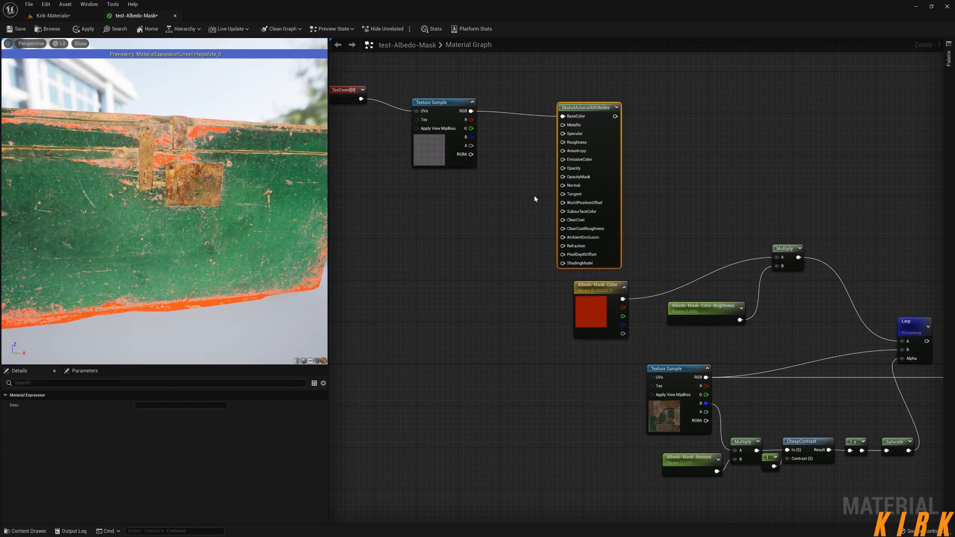
Try blending with a BlendMaterialAttributes node, feeding the MakeMaterialAttributes output into its A input.
left_click_drag(615, 116, 777, 257)
left_click_drag(616, 117, 750, 211)
left_click_drag(694, 164, 694, 120)
left_click(679, 163)
right_click(695, 132)
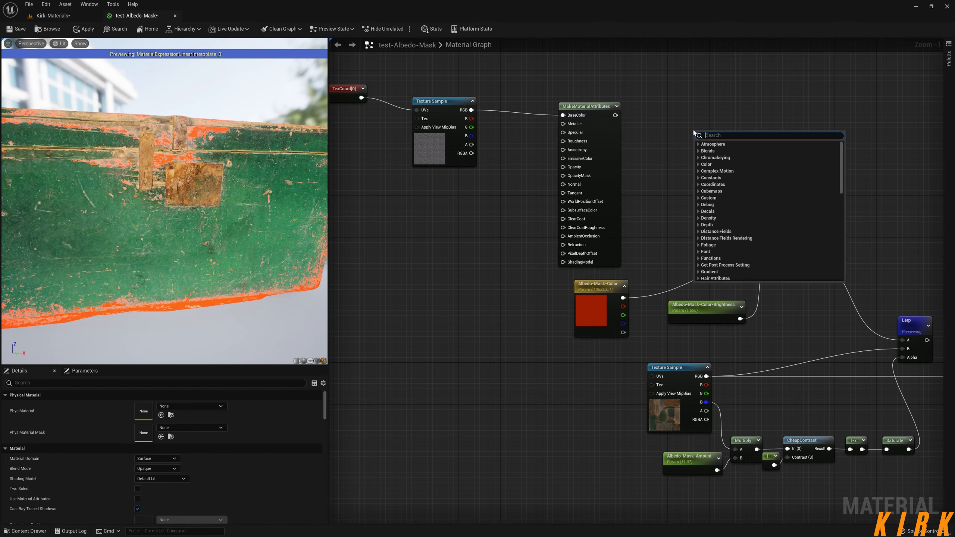
type("blendma")
key("Return")
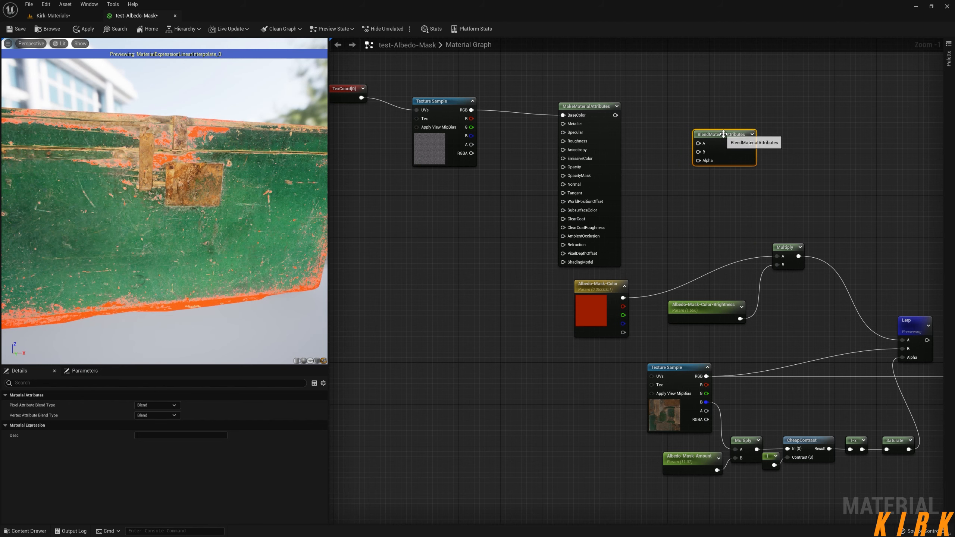
left_click_drag(724, 134, 735, 122)
left_click_drag(616, 116, 909, 245)
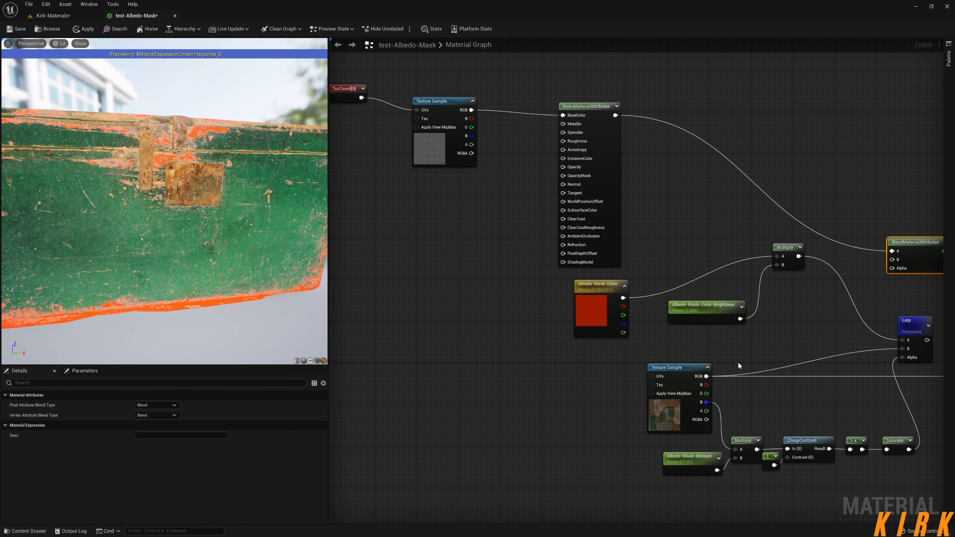
left_click_drag(909, 449, 895, 273)
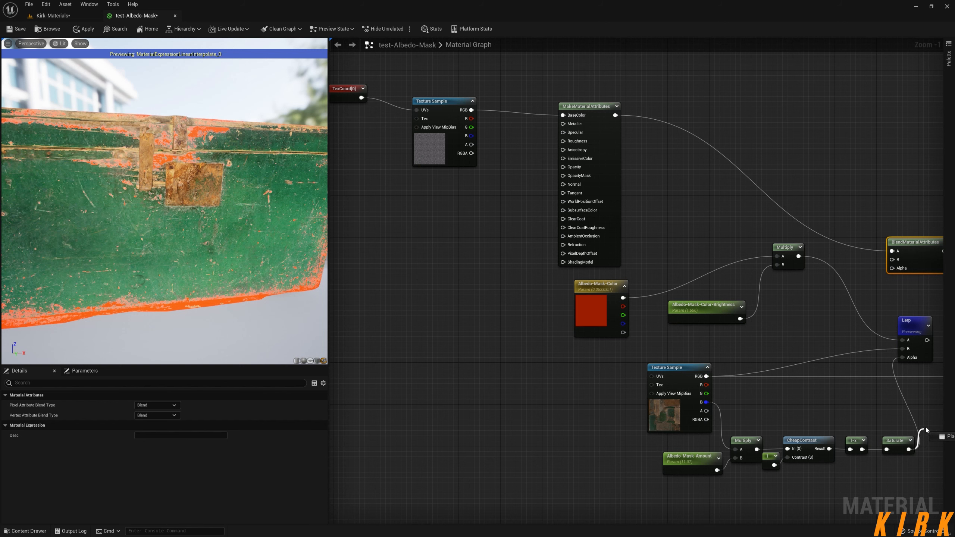
left_click_drag(925, 425, 926, 424)
left_click(789, 405)
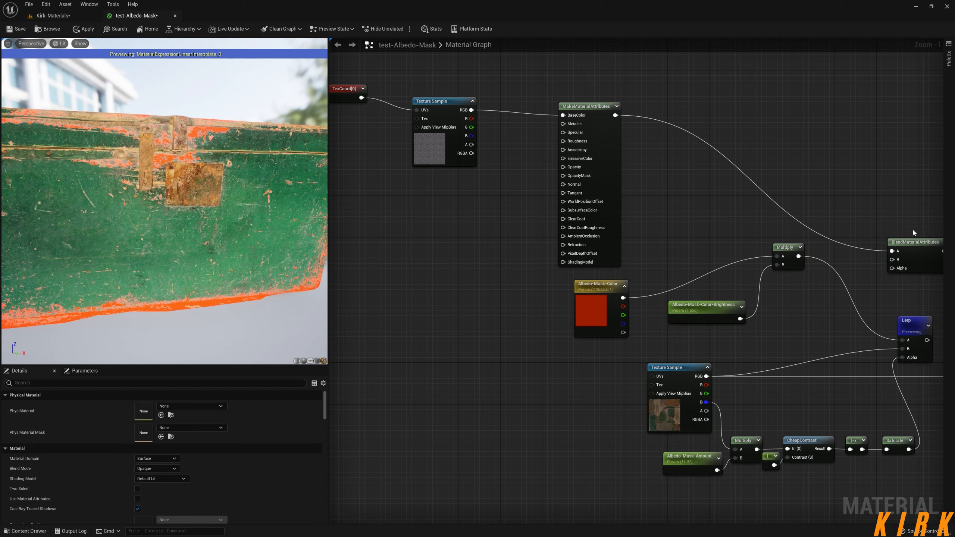
Delete the BlendMaterialAttributes and MakeMaterialAttributes nodes together with the coal ash texture sample and its TexCoord node.
left_click(908, 241)
key("Delete")
left_click_drag(539, 114, 355, 189)
key("Delete")
Group the Albedo-Mask-Color and Albedo-Mask-Color-Brightness parameters closely around their Multiply node above the albedo texture sample.
right_click_drag(592, 282, 566, 243)
left_click_drag(566, 243, 675, 196)
left_click(675, 280)
right_click_drag(449, 350, 391, 240)
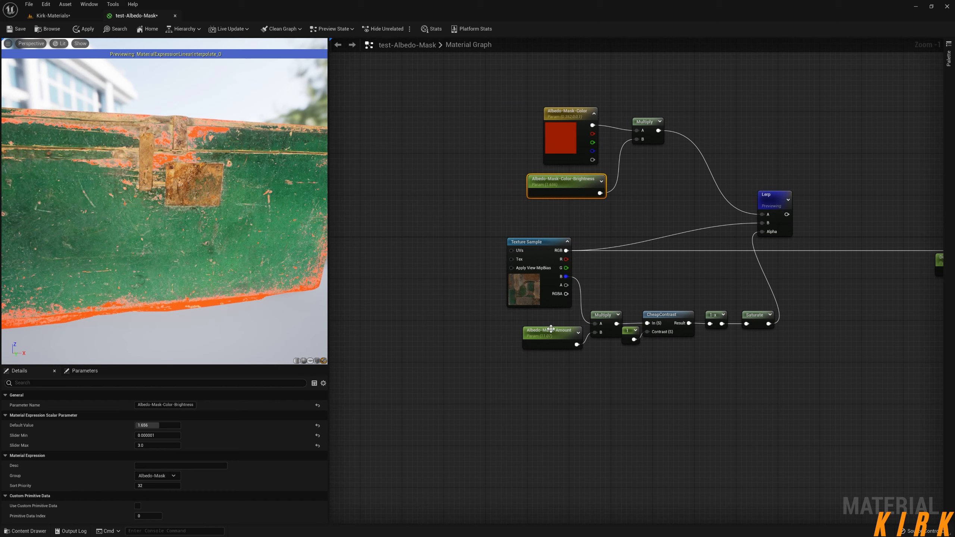
Try an Albedo-Mask-Amount default value of about 21.63 and inspect the masked chest.
left_click(549, 333)
left_click(161, 425)
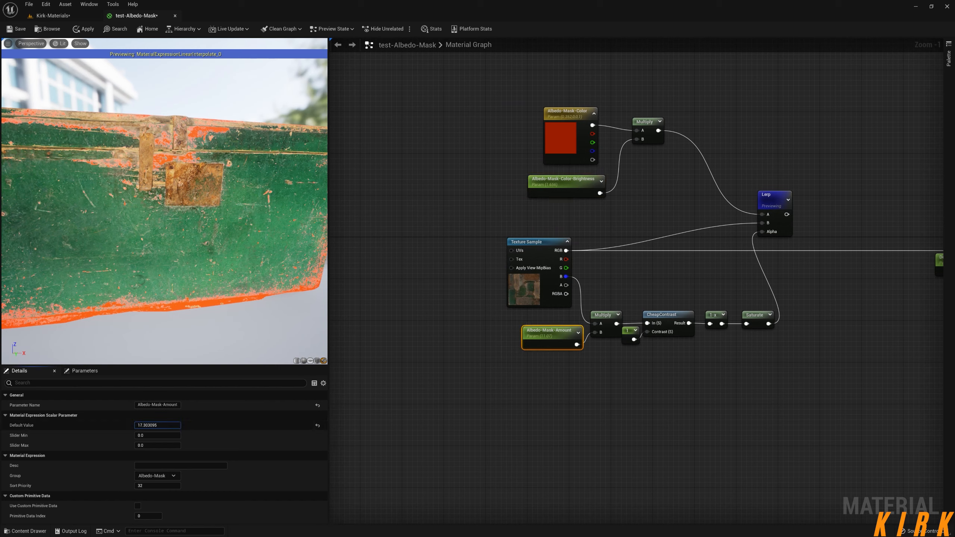
left_click_drag(156, 426, 156, 426)
left_click_drag(245, 270, 288, 293)
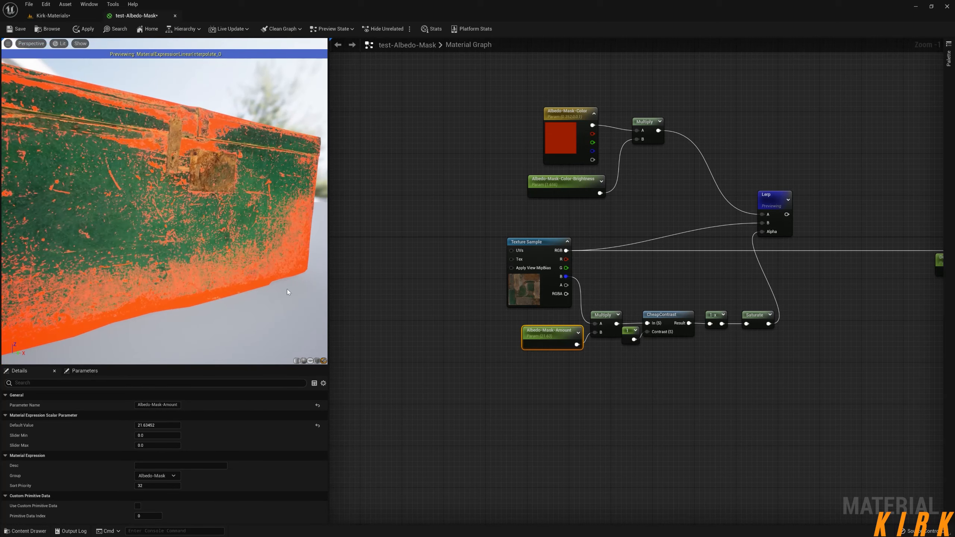
Connect the Lerp output to the Desaturation node, stop previewing the Lerp, and align it with the Base Color chain.
right_click_drag(768, 307, 458, 343)
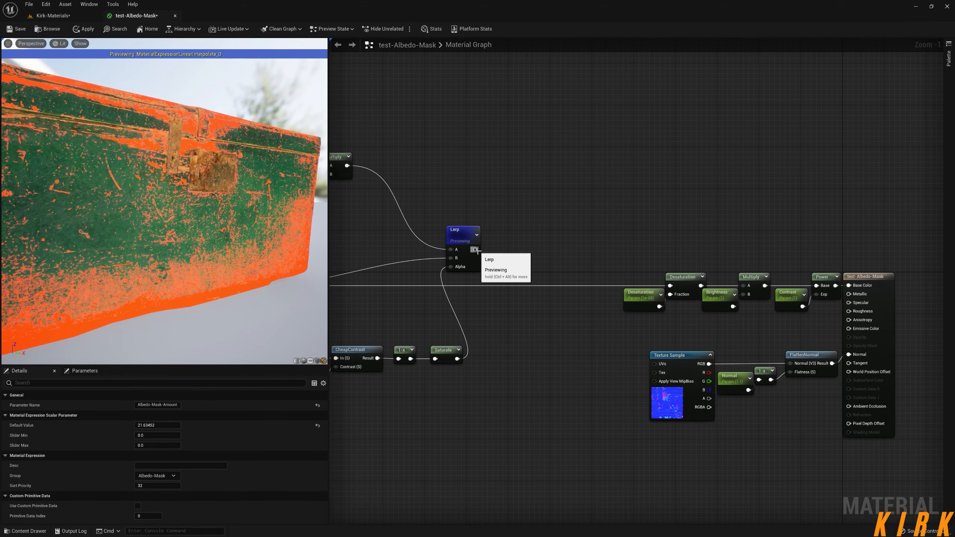
left_click_drag(475, 249, 669, 286)
right_click(465, 236)
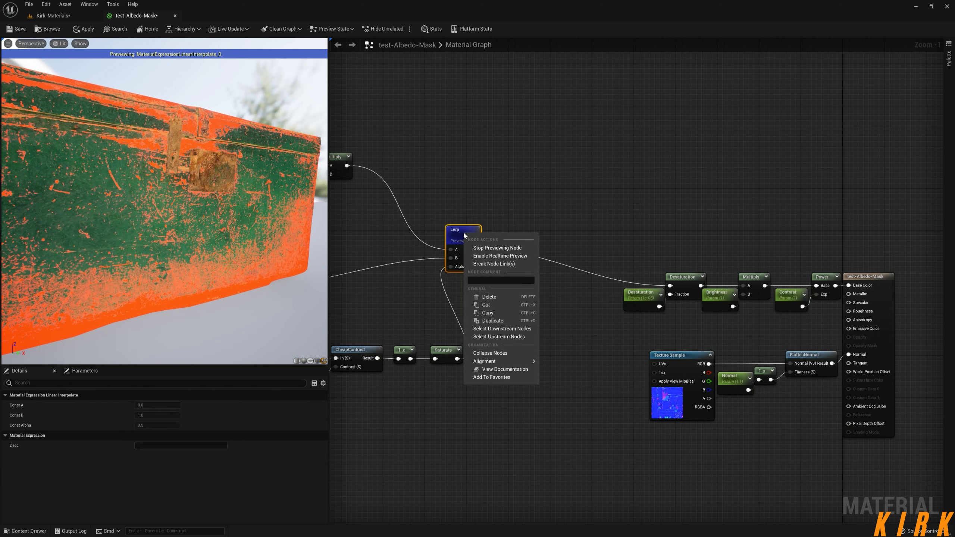
left_click(496, 249)
left_click_drag(456, 231, 456, 279)
left_click_drag(280, 266, 251, 268)
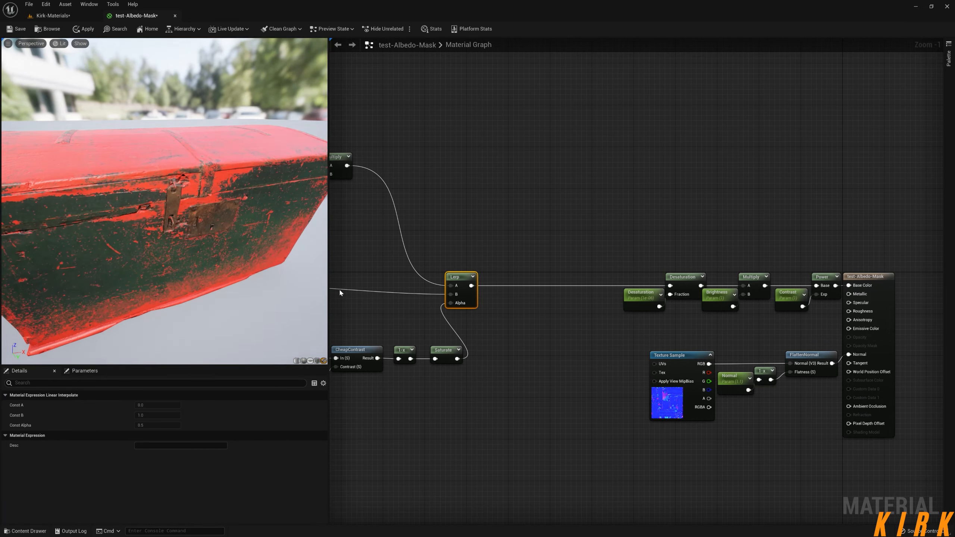
left_click_drag(241, 259, 206, 237)
Set the Albedo-Mask-Amount default value to 15 and check the chest from several angles.
right_click_drag(416, 317, 530, 268)
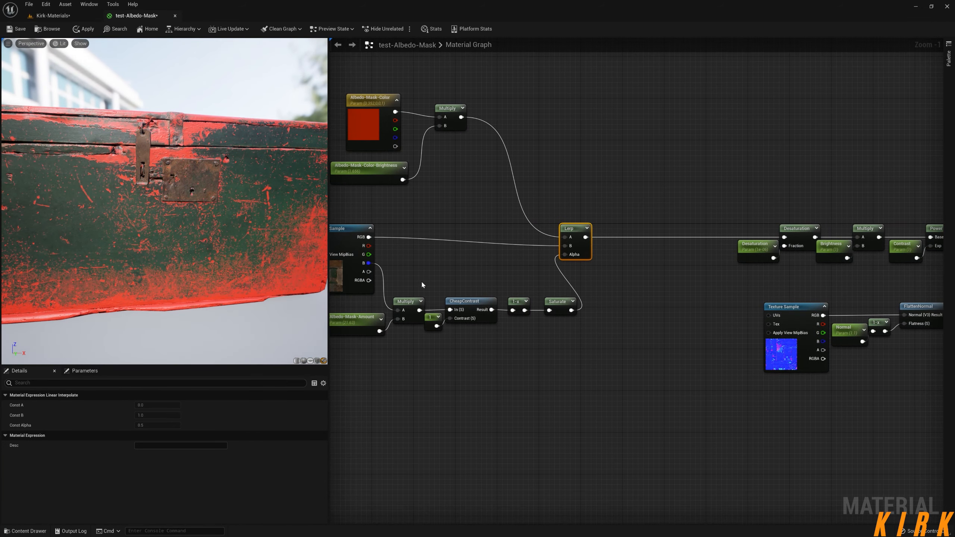
left_click(357, 322)
left_click(170, 426)
type("15")
key("Return")
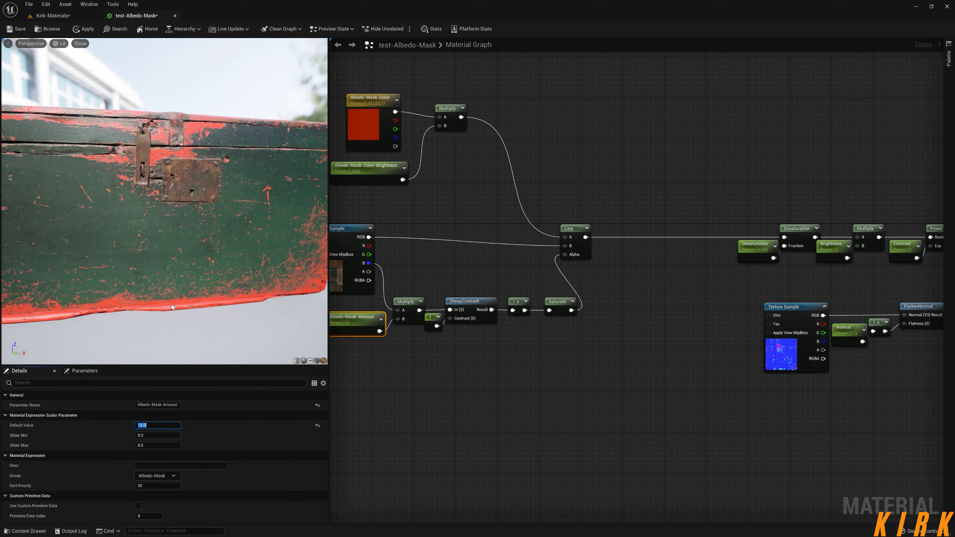
left_click_drag(262, 243, 205, 164)
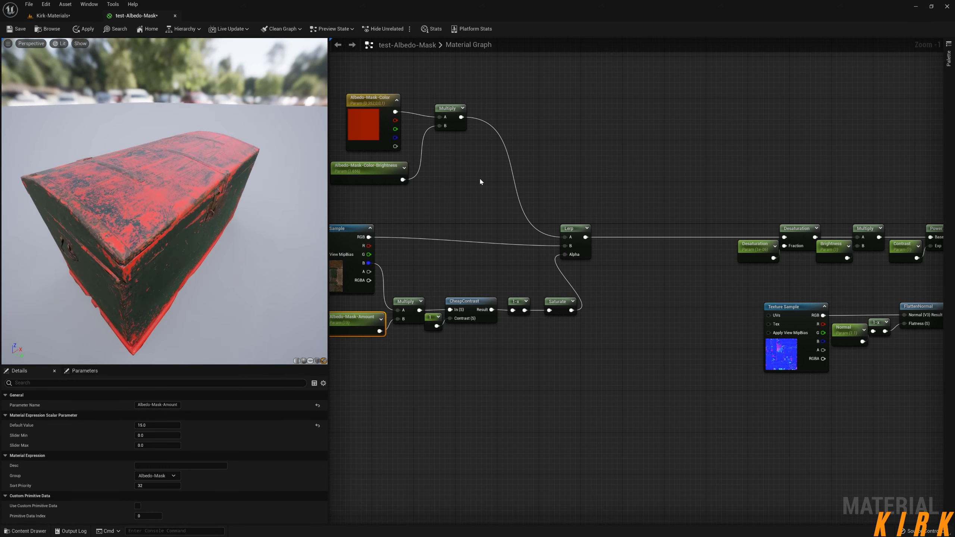
Tidy the mask graph by stacking the color and brightness parameters above the albedo texture sample and moving Albedo-Mask-Amount below it.
right_click_drag(479, 177, 687, 226)
right_click_drag(595, 194, 486, 160)
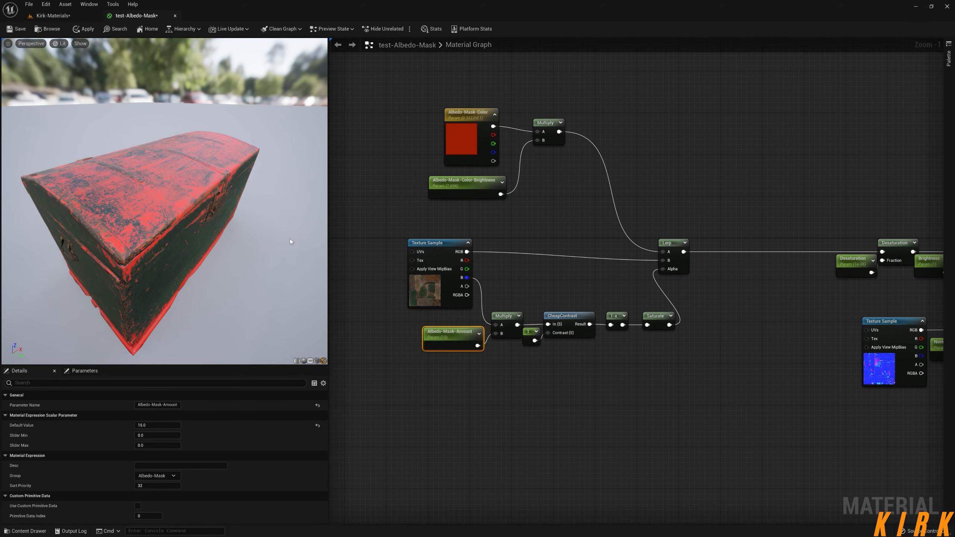
left_click_drag(170, 188, 280, 240)
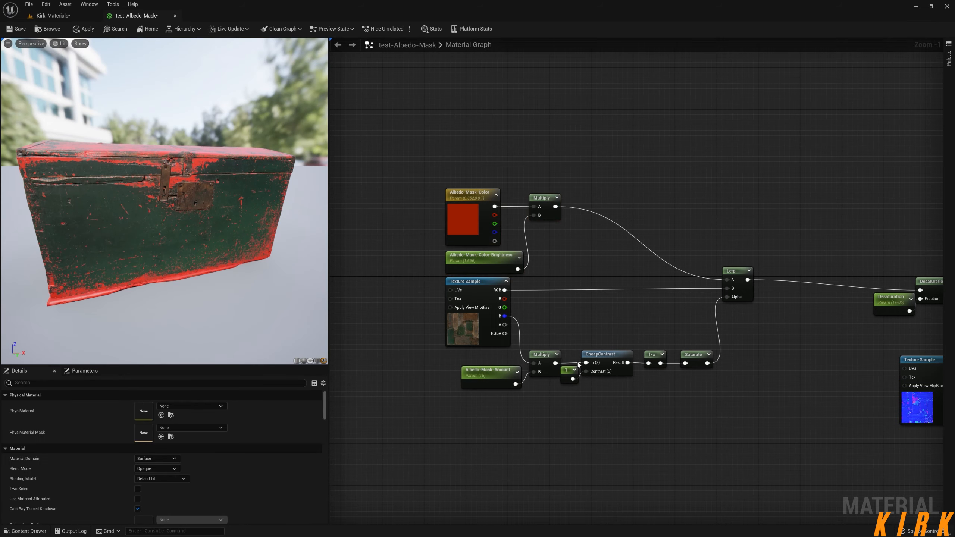
right_click_drag(498, 377, 508, 311)
left_click_drag(508, 311, 505, 305)
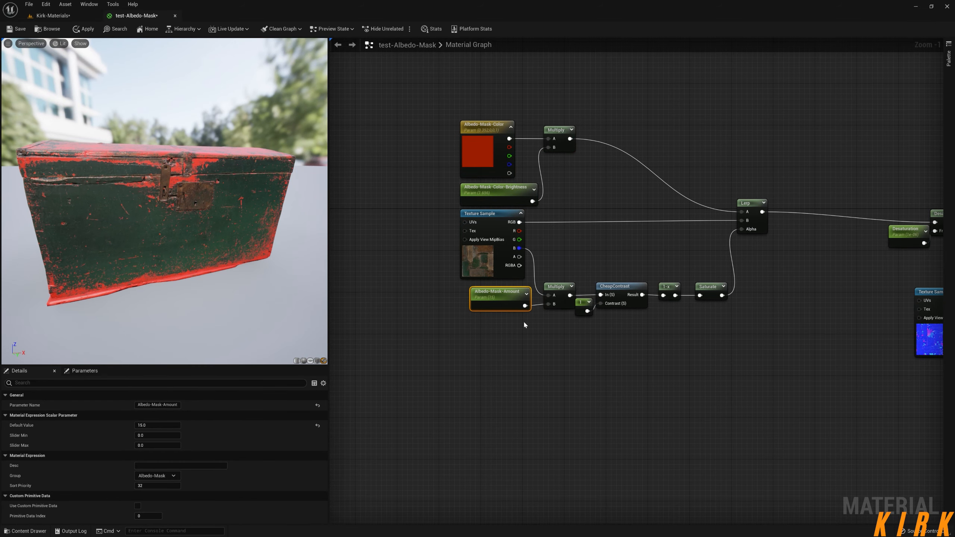
left_click(677, 359)
Move all the albedo mask nodes, including the Lerp, together farther away from the Desaturation node.
right_click_drag(681, 359, 580, 370)
right_click_drag(711, 289, 741, 295)
scroll(665, 334, "down", 2)
right_click_drag(634, 360, 698, 332)
left_click_drag(754, 145, 490, 309)
left_click_drag(530, 235, 423, 245)
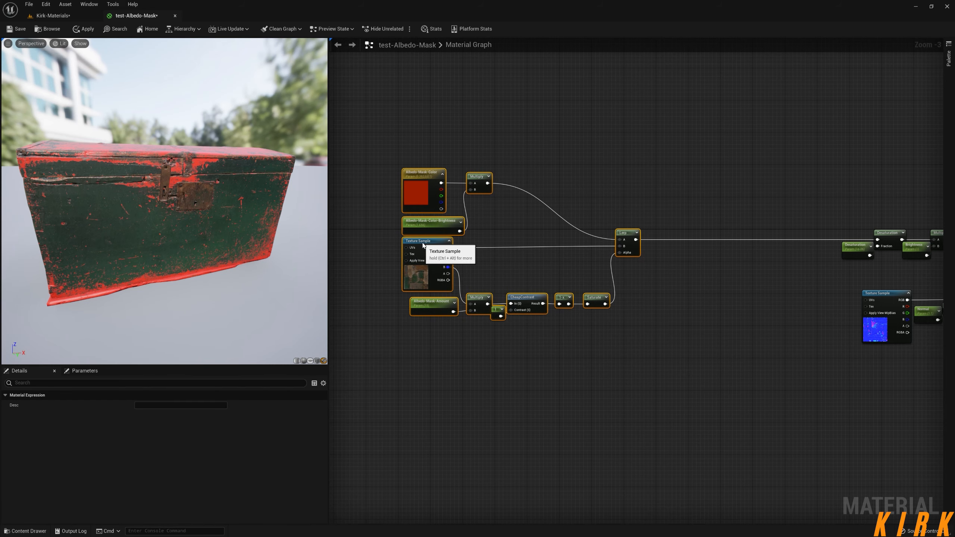
left_click(688, 297)
Add a StaticSwitchParameter named Enable Albedo Mask with the Lerp output connected to its True input.
scroll(633, 299, "up", 4)
right_click_drag(614, 294, 722, 315)
left_click_drag(710, 239, 790, 209)
type("swit")
key("Down")
key("Down")
key("Down")
key("Down")
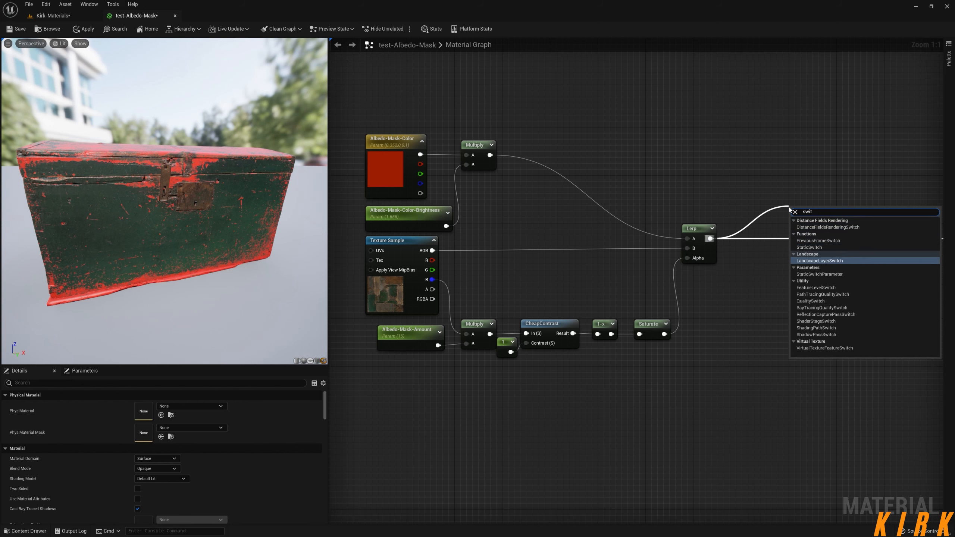
key("Return")
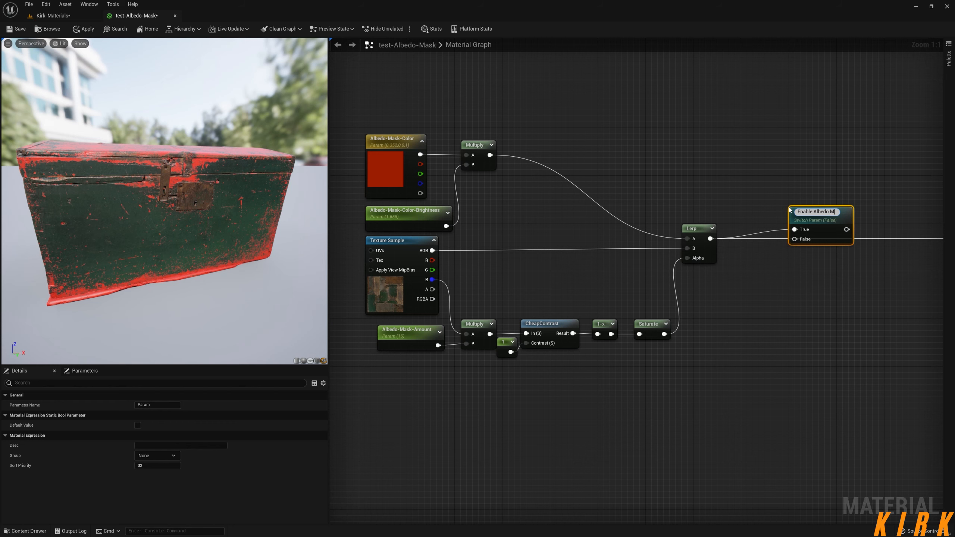
key("Return")
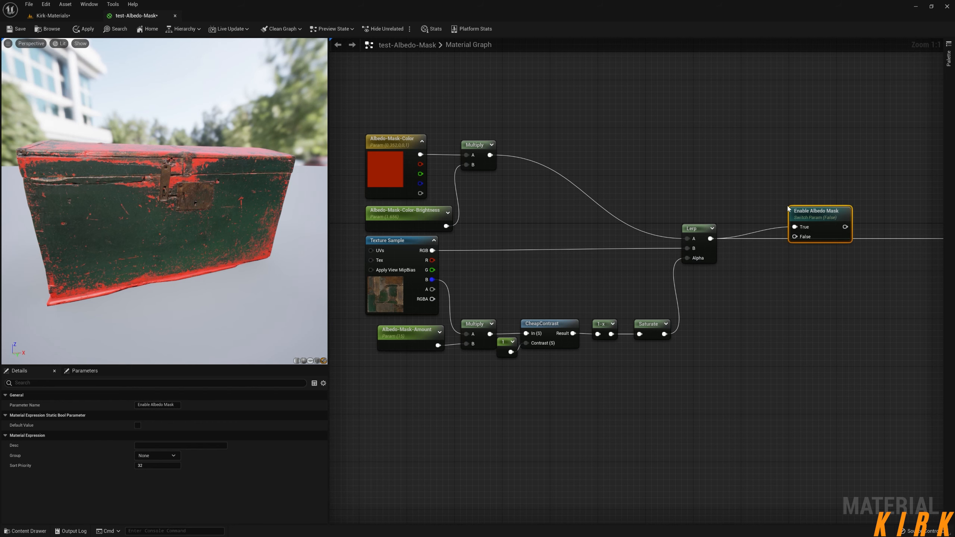
Connect the Enable Albedo Mask switch output to the Desaturation node and align the switch with the wire.
right_click_drag(839, 187, 760, 234)
left_click_drag(767, 270, 880, 285)
left_click_drag(633, 265, 633, 275)
Try a constant of 0 as the False input of the Enable Albedo Mask switch and inspect the chest preview.
right_click_drag(543, 320, 586, 321)
left_click(590, 305)
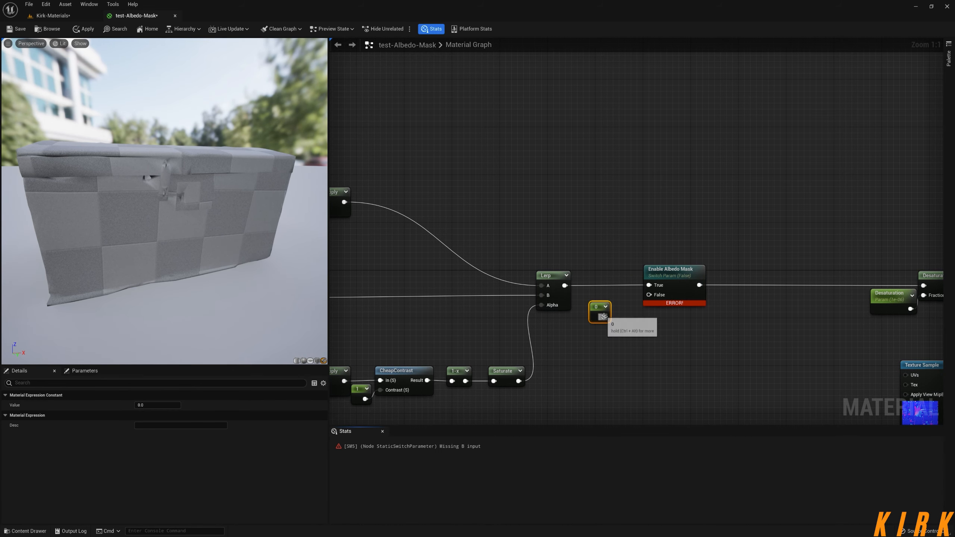
left_click_drag(604, 317, 650, 295)
right_click_drag(619, 351, 730, 306)
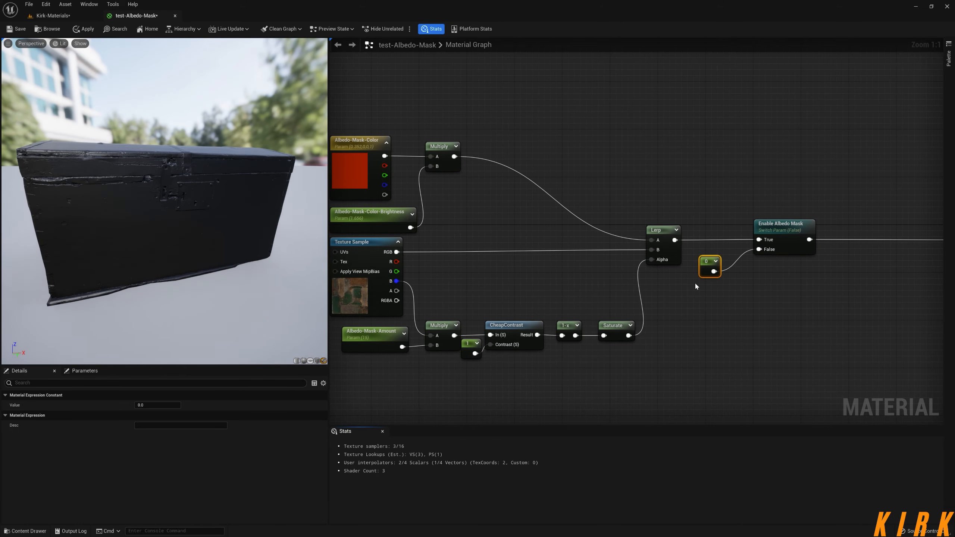
left_click(782, 231)
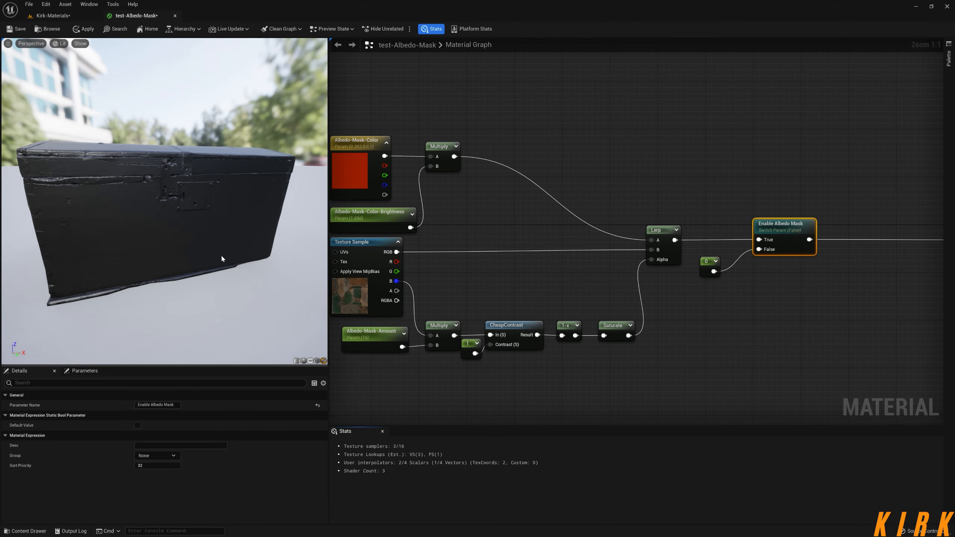
left_click_drag(221, 256, 177, 264)
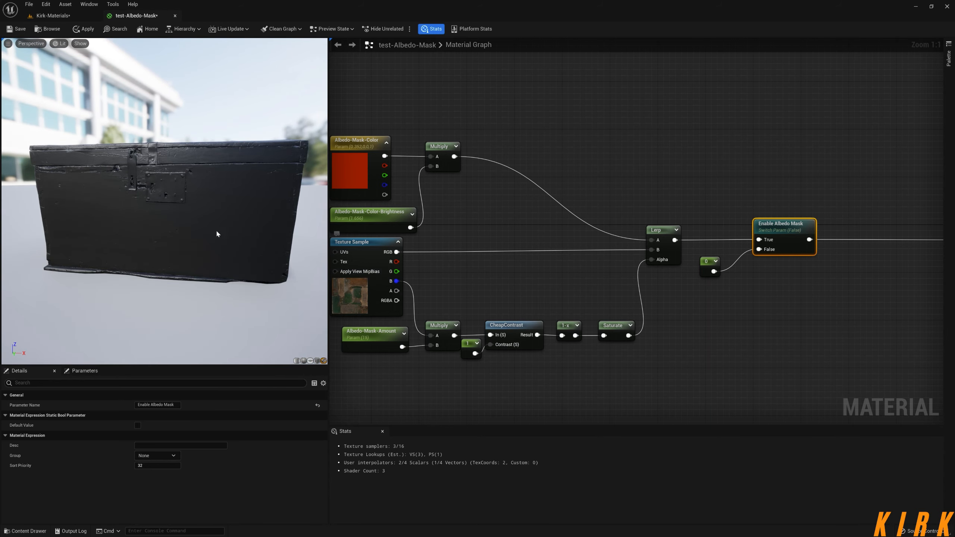
Delete the constant 0 node and connect the albedo texture sample's RGB to the Enable Albedo Mask switch's False input.
right_click_drag(374, 282, 508, 266)
right_click_drag(704, 244, 655, 266)
left_click(793, 269)
key("Delete")
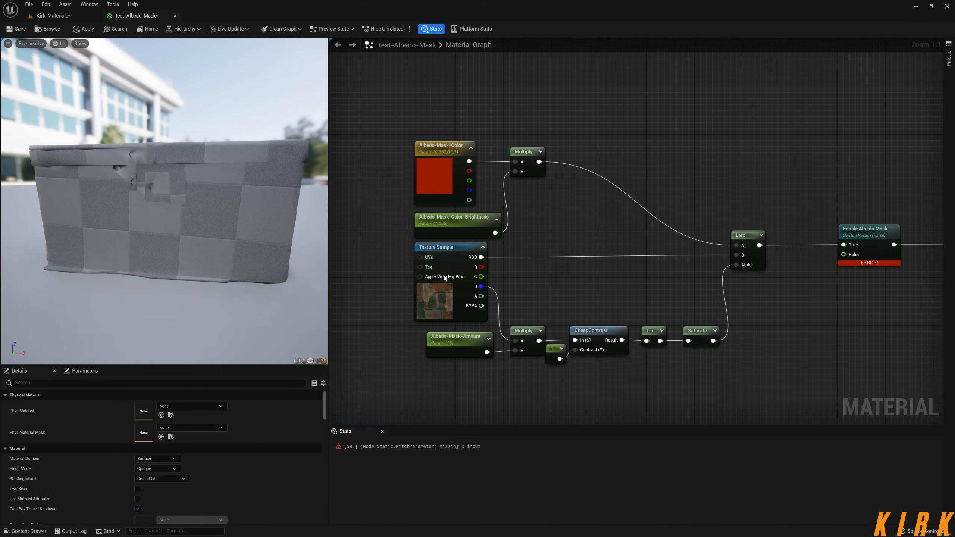
left_click_drag(844, 255, 482, 258)
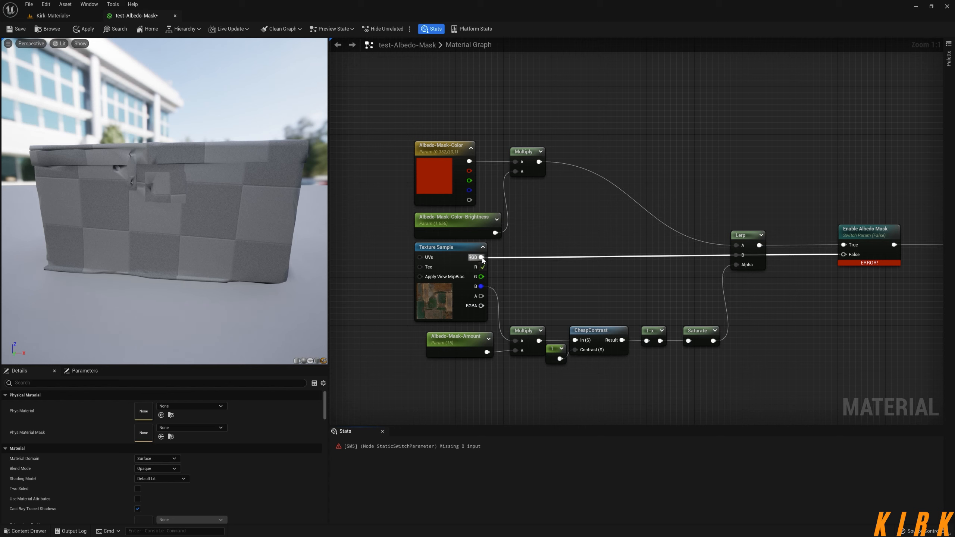
mouse_move(261, 254)
left_mouse_down()
mouse_move(241, 240)
mouse_move(240, 286)
mouse_move(263, 248)
mouse_move(271, 256)
left_mouse_up()
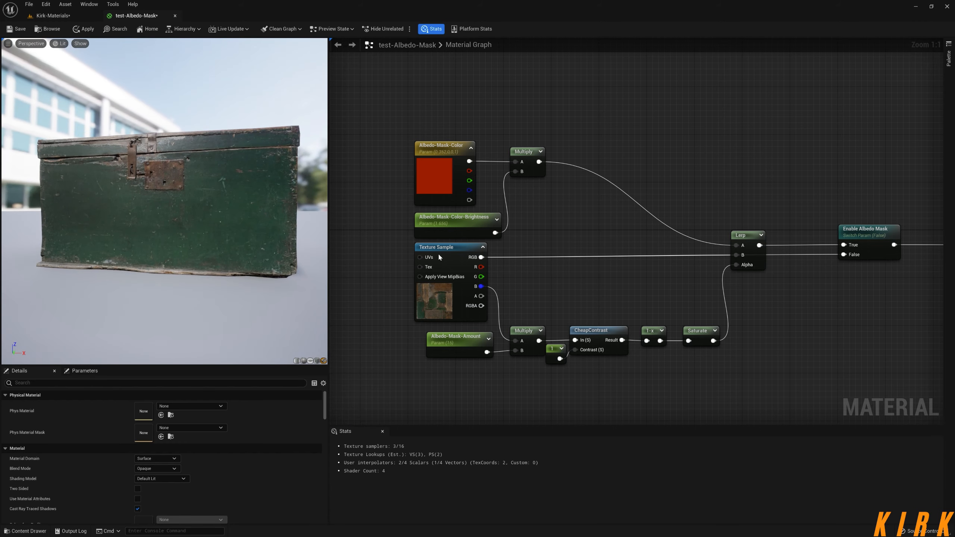
Add two reroute points to the wire feeding the switch's False input so it runs below the Lerp node.
double_click(820, 258)
left_click_drag(820, 257, 792, 274)
left_click(778, 276)
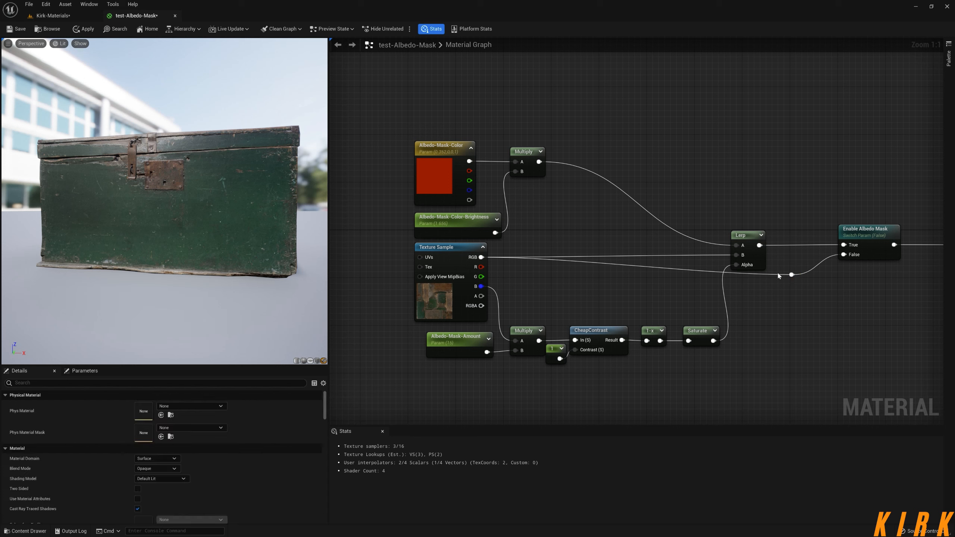
double_click(776, 275)
left_click_drag(773, 275, 553, 282)
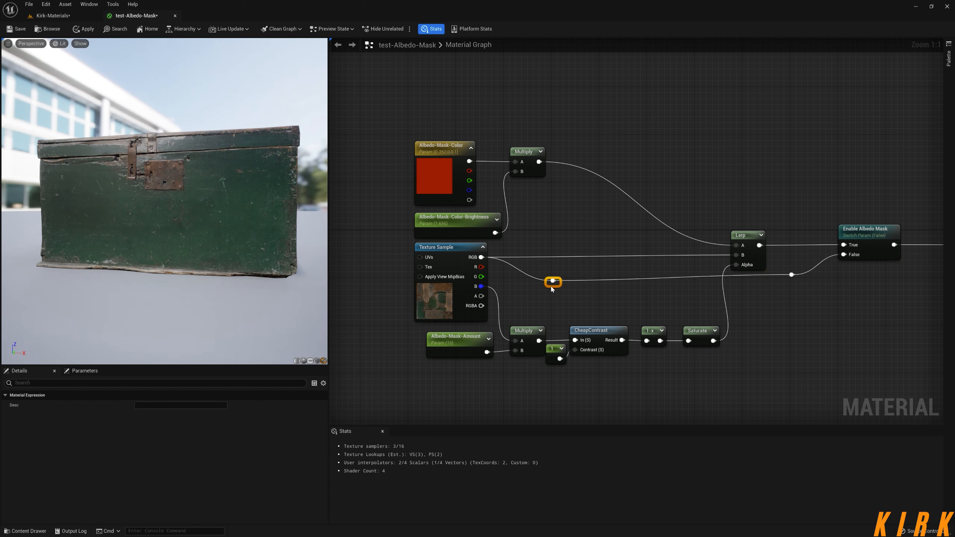
key("q")
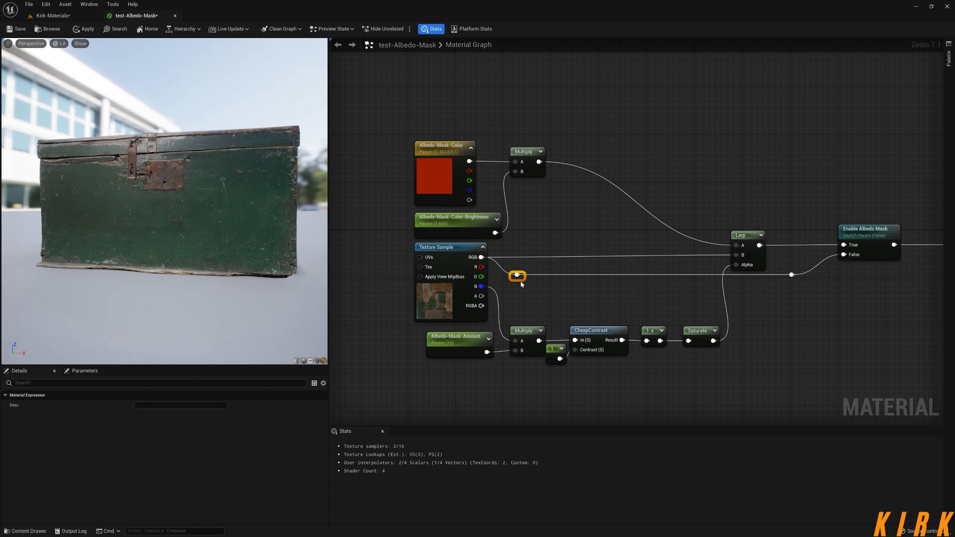
left_click(561, 266)
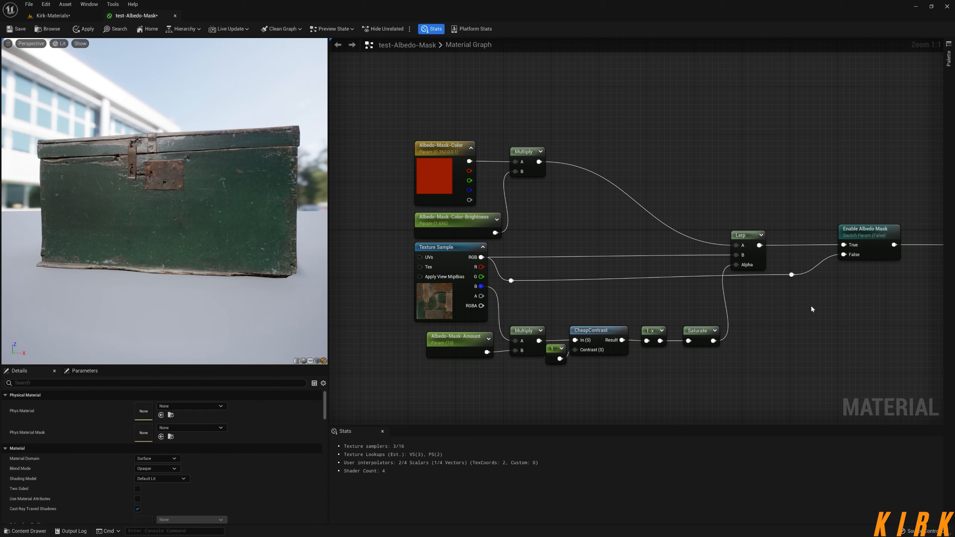
right_click_drag(873, 322, 801, 302)
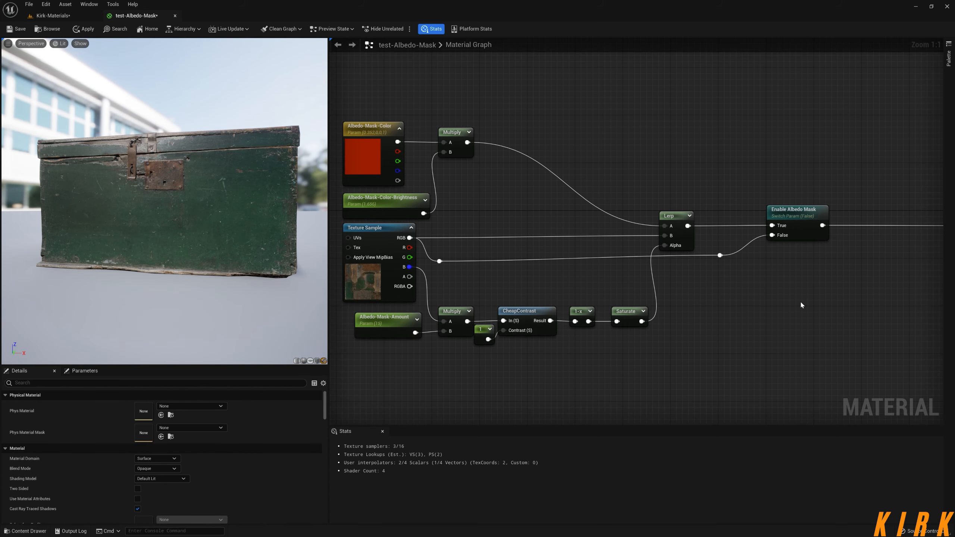
right_click_drag(679, 363, 742, 293)
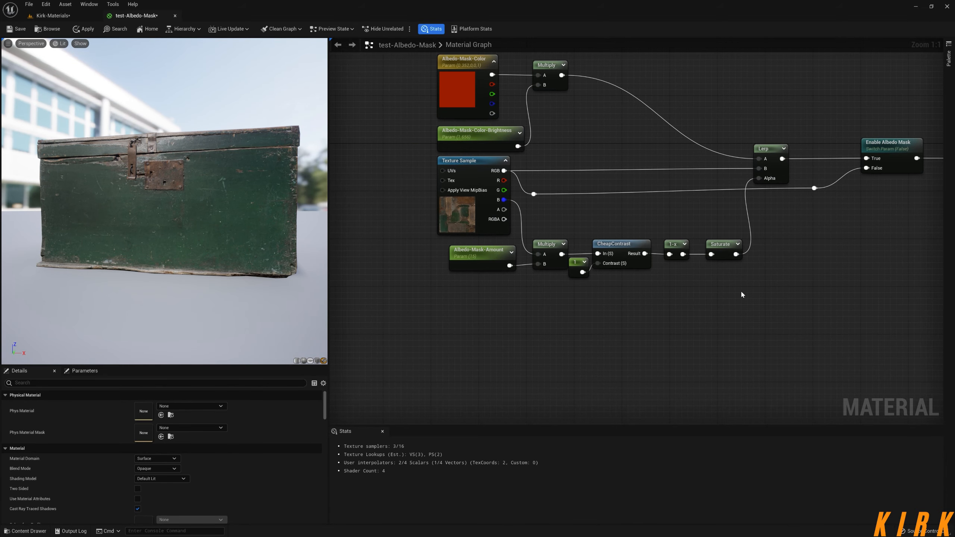
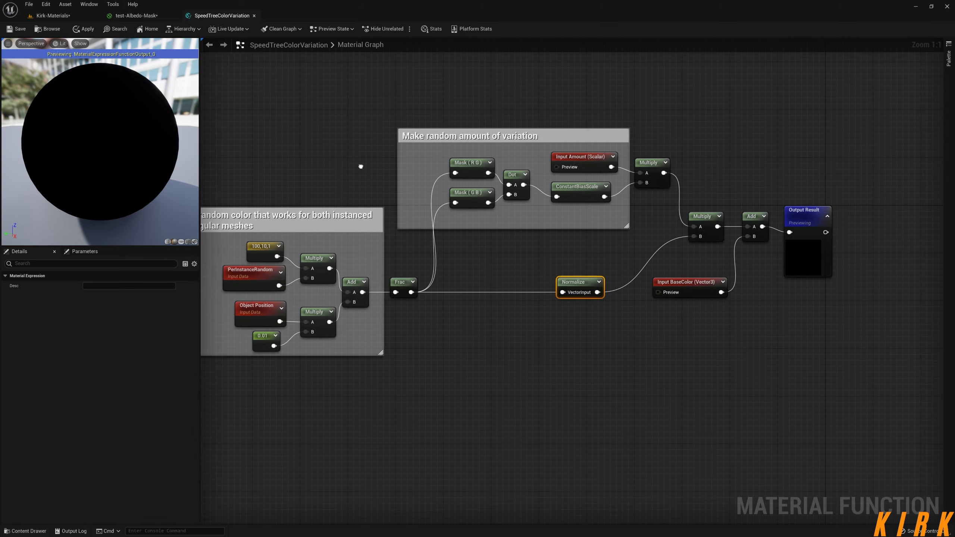
Close the SpeedTreeColorVariation function without keeping its changes and apply the changes to the test-Albedo-Mask material.
left_click(254, 15)
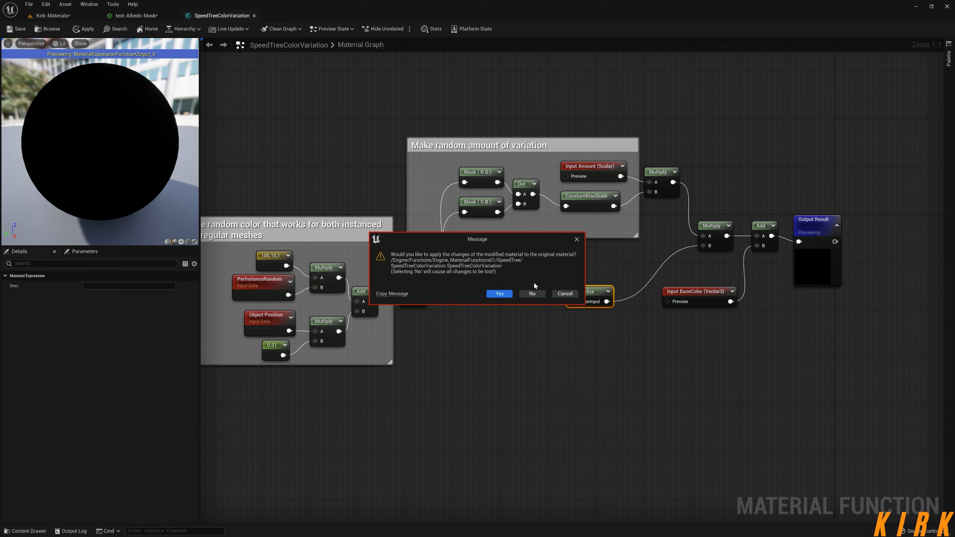
left_click(532, 293)
right_click_drag(603, 303, 630, 319)
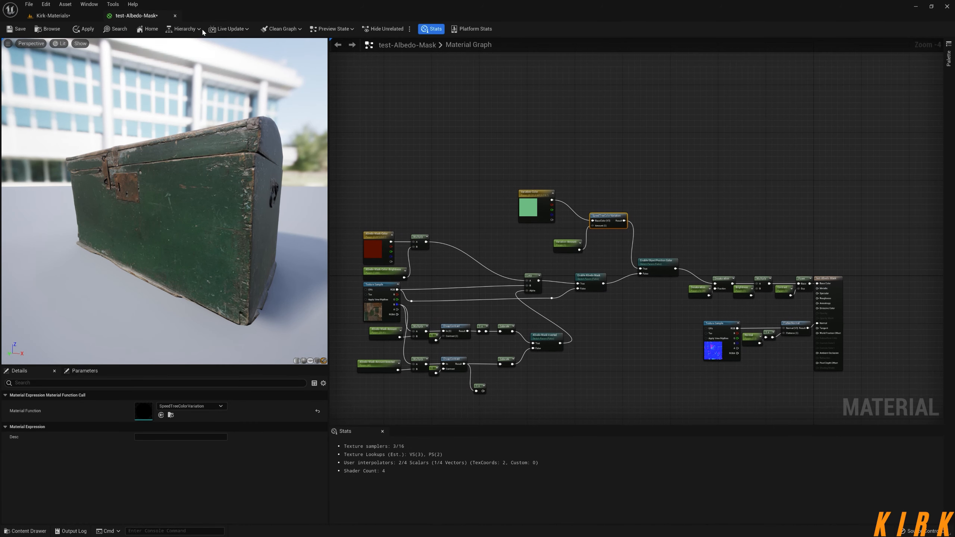
left_click(84, 29)
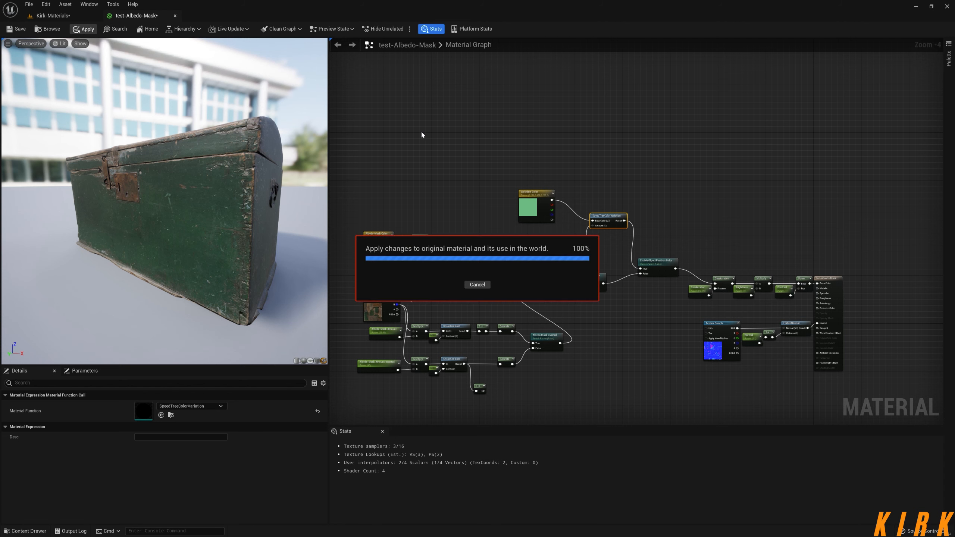
Hide the material statistics and narrow the chest preview to give the material graph more room.
right_click_drag(611, 371, 668, 323)
left_click(422, 31)
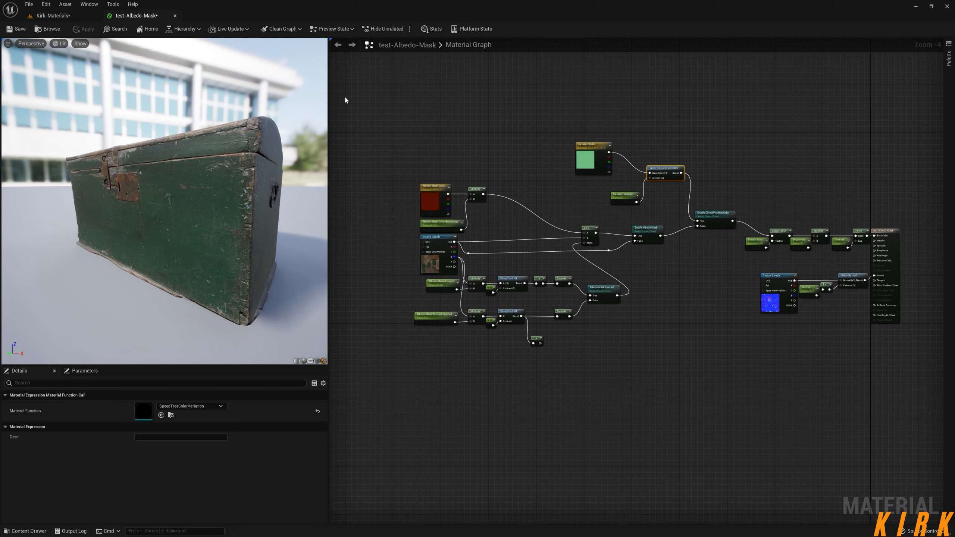
left_click_drag(332, 107, 240, 113)
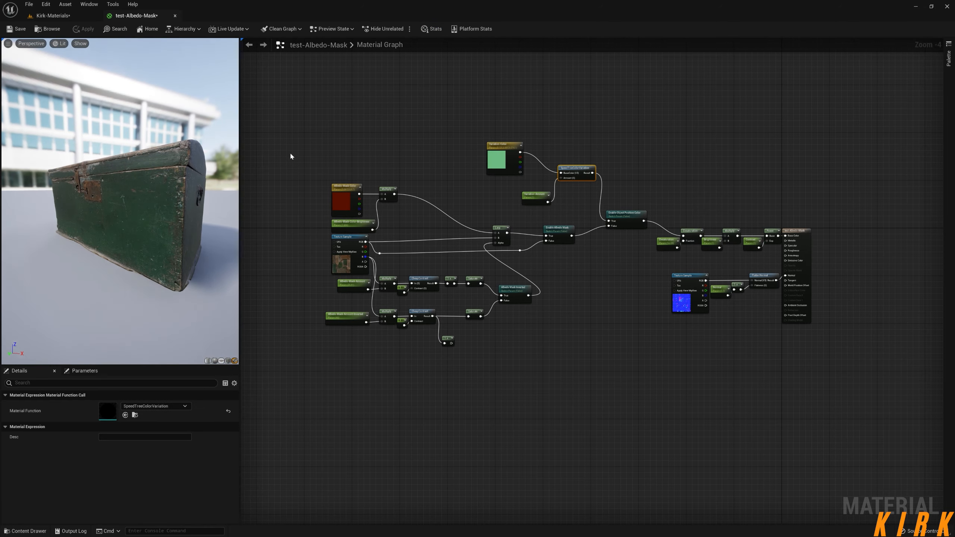
Convert the normal map's texture sample into a texture parameter named Normal.
right_click_drag(685, 292, 593, 283)
scroll(592, 283, "up", 4)
left_click_drag(596, 256, 542, 256)
right_click(542, 256)
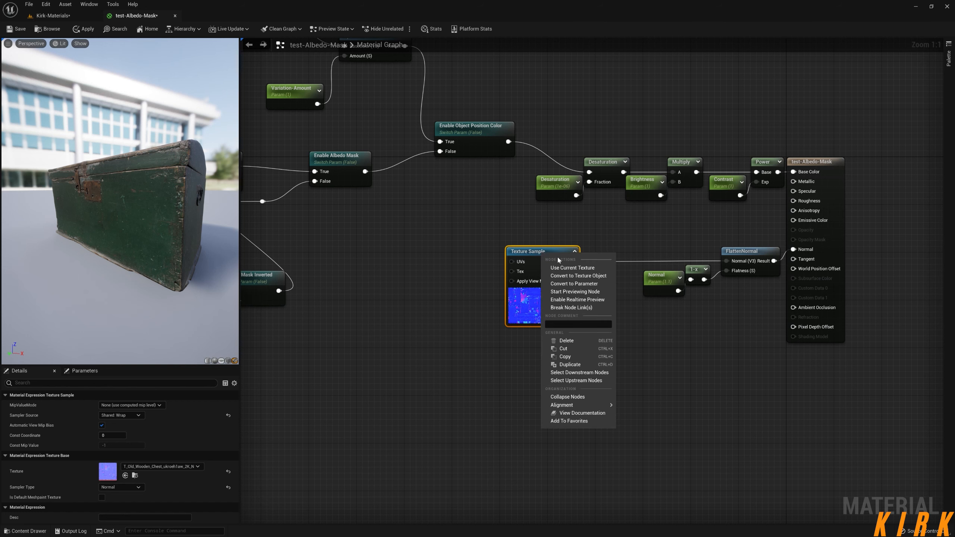
left_click(586, 285)
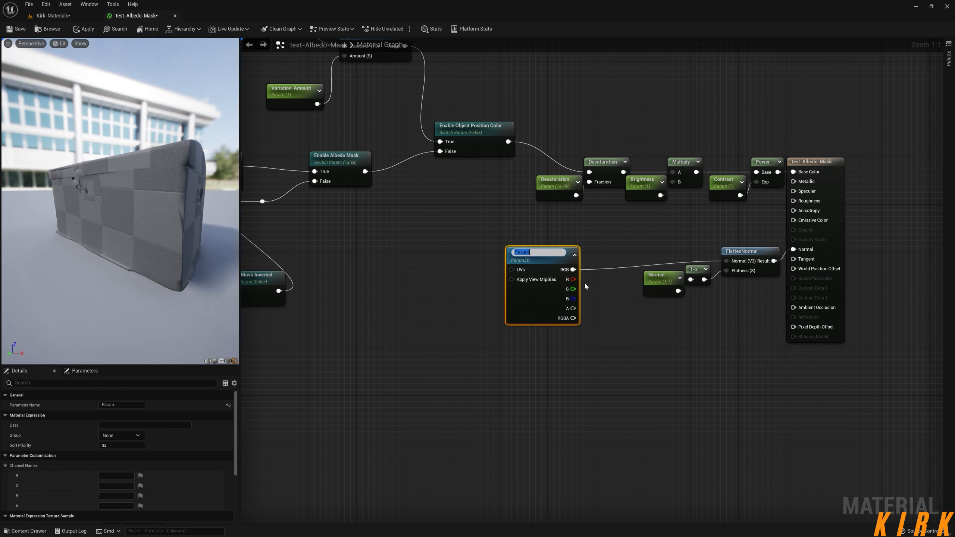
type("Normal")
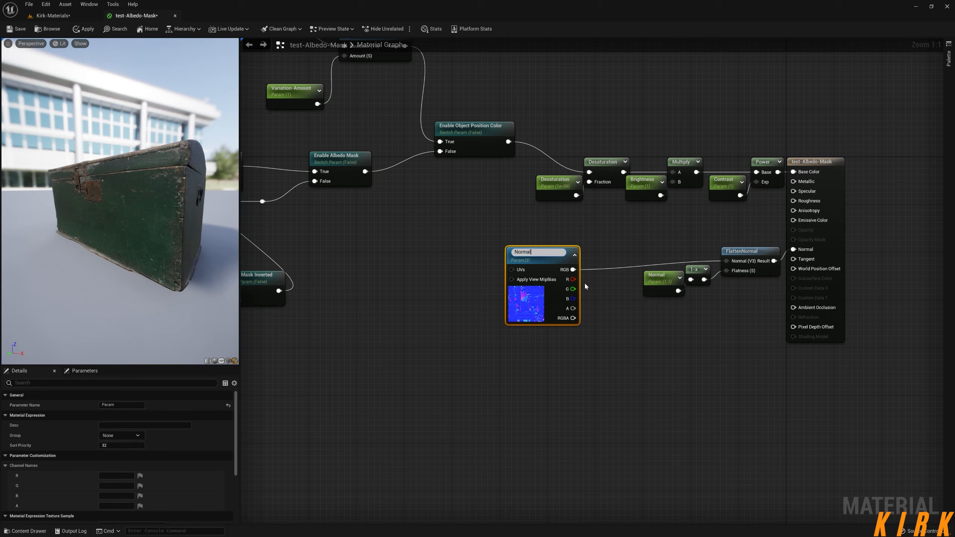
left_click(609, 325)
Convert the albedo texture sample into a texture parameter named Albedo.
right_click_drag(447, 270, 699, 310)
right_click_drag(425, 198, 816, 221)
right_click(553, 240)
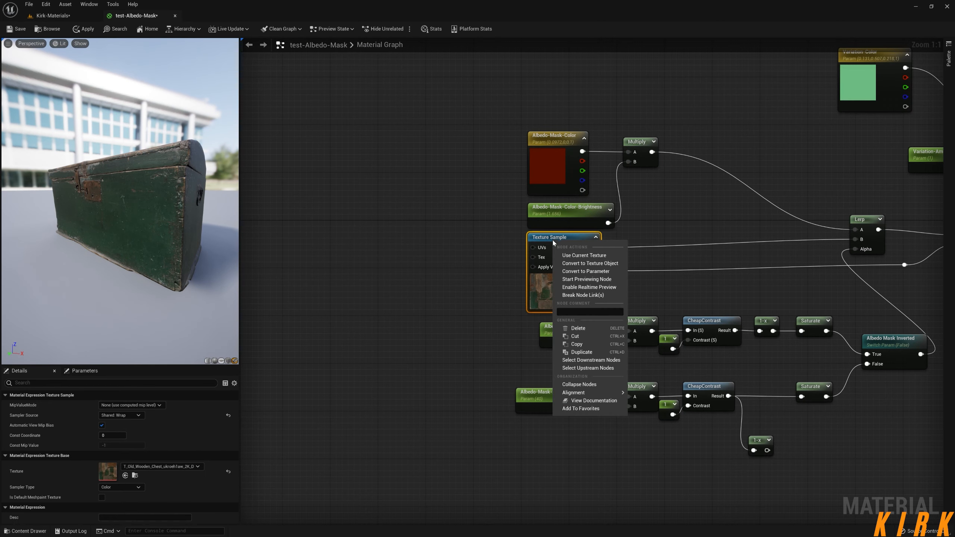
left_click(587, 272)
type("Alb")
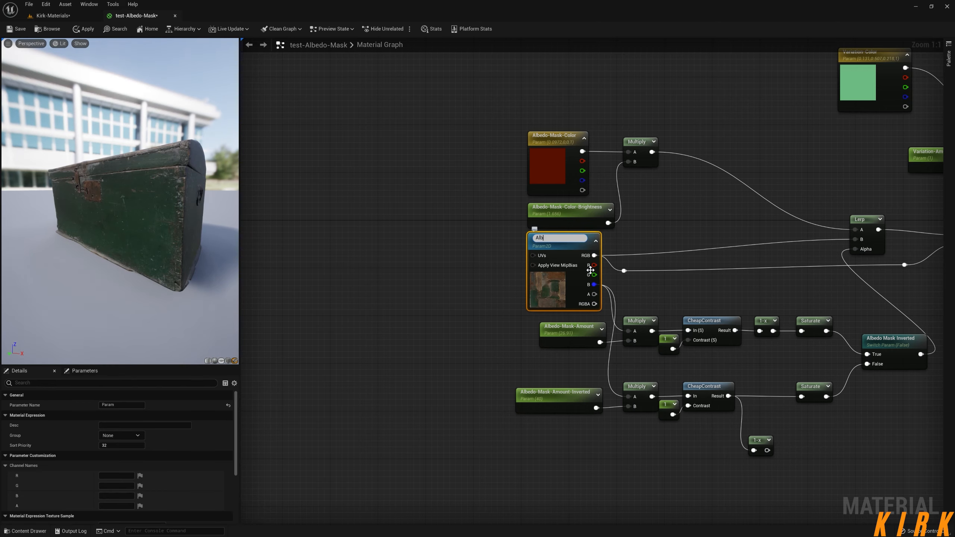
type("edo")
left_click(412, 230)
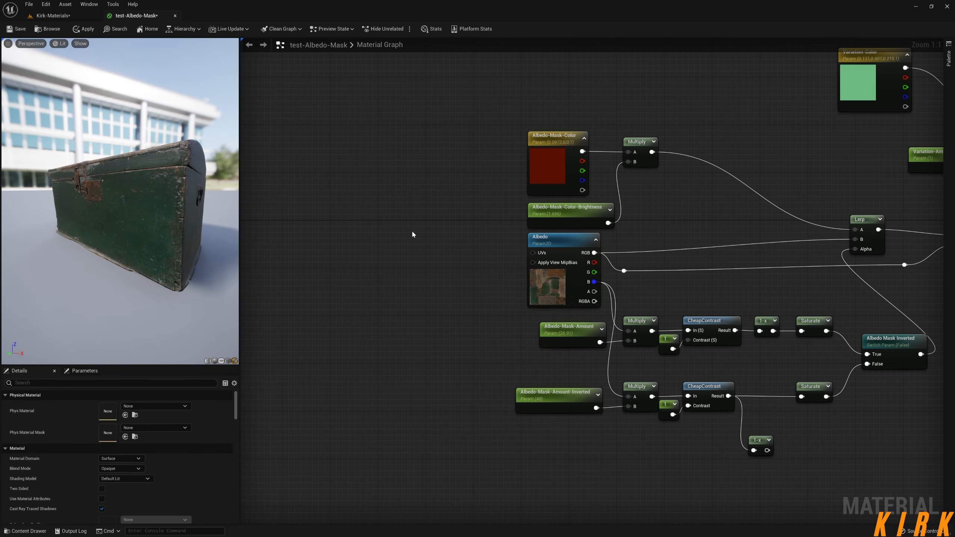
Move the Normal texture parameter closer to FlattenNormal and align the Albedo and mask color nodes with the Lerp inputs.
right_click_drag(468, 251, 357, 220)
scroll(739, 255, "down", 3)
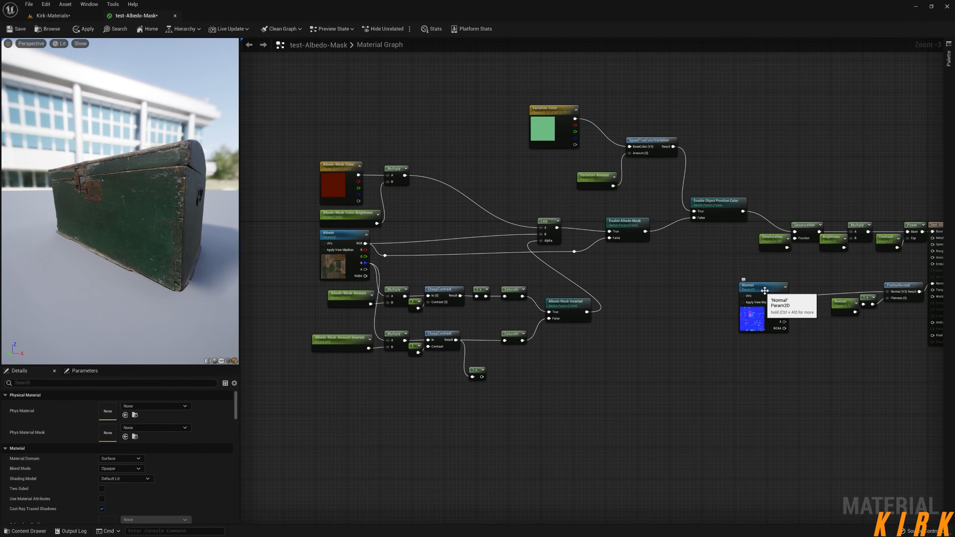
left_click_drag(769, 290, 795, 286)
left_click(728, 291)
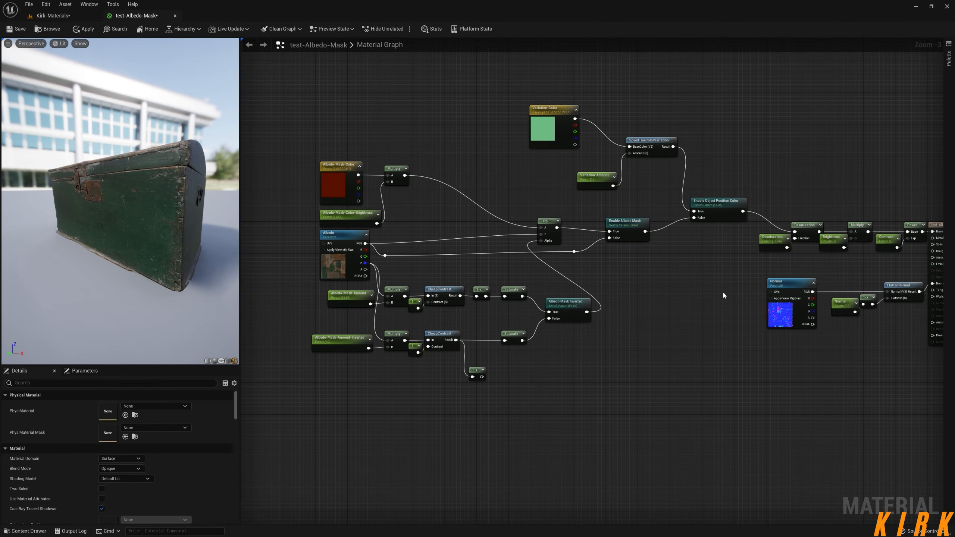
right_click_drag(639, 291, 666, 293)
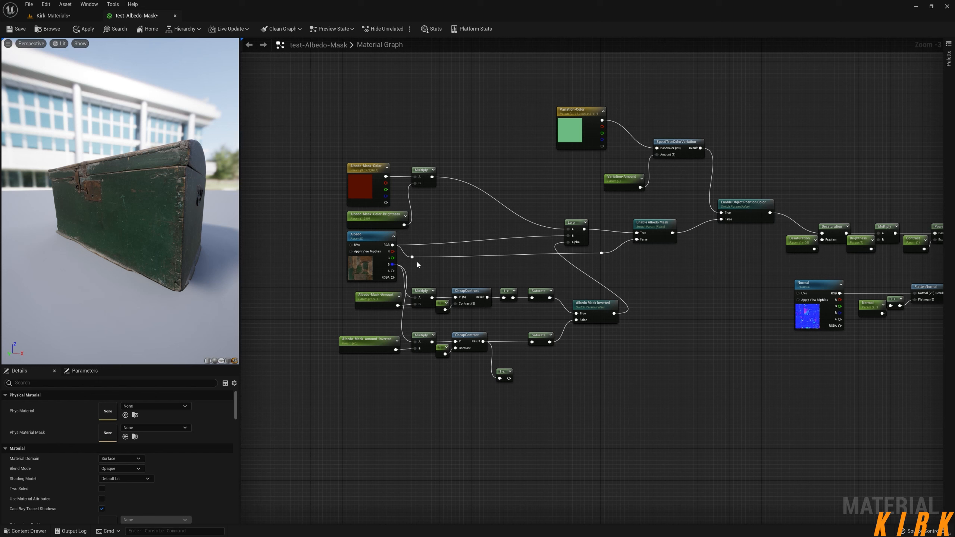
left_click_drag(437, 139, 372, 232)
left_click(332, 251)
Apply the changes to the test-Albedo-Mask material and save it.
right_click_drag(714, 292, 647, 291)
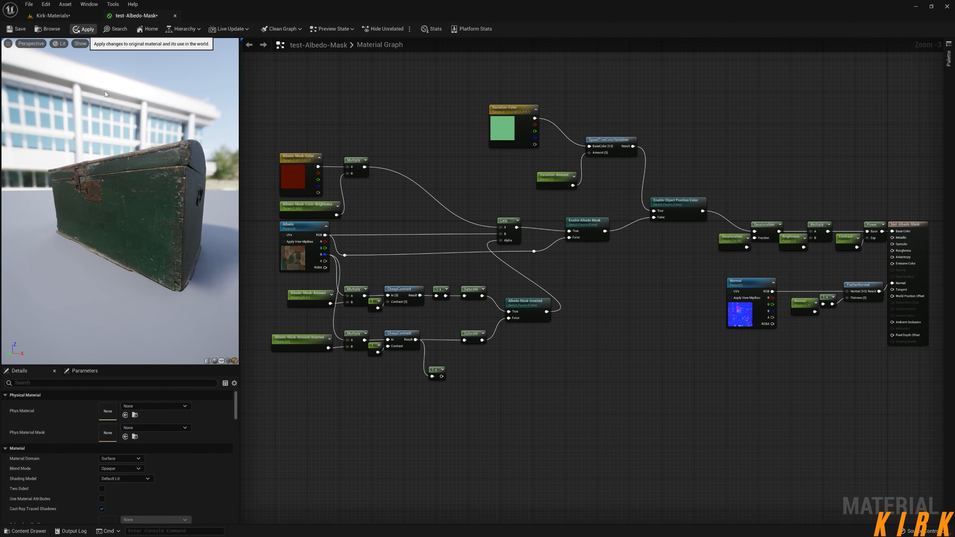
left_click(84, 29)
left_click(17, 30)
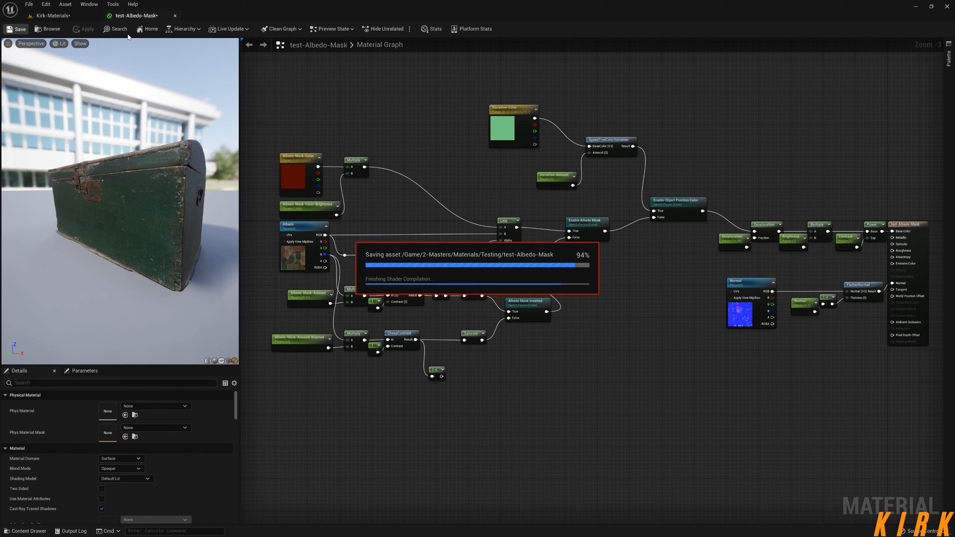
In the Kirk-Materials level, assign test-Albedo-Mask_Inst from 2-Masters/Materials/Testing to the wooden chest.
left_click(69, 15)
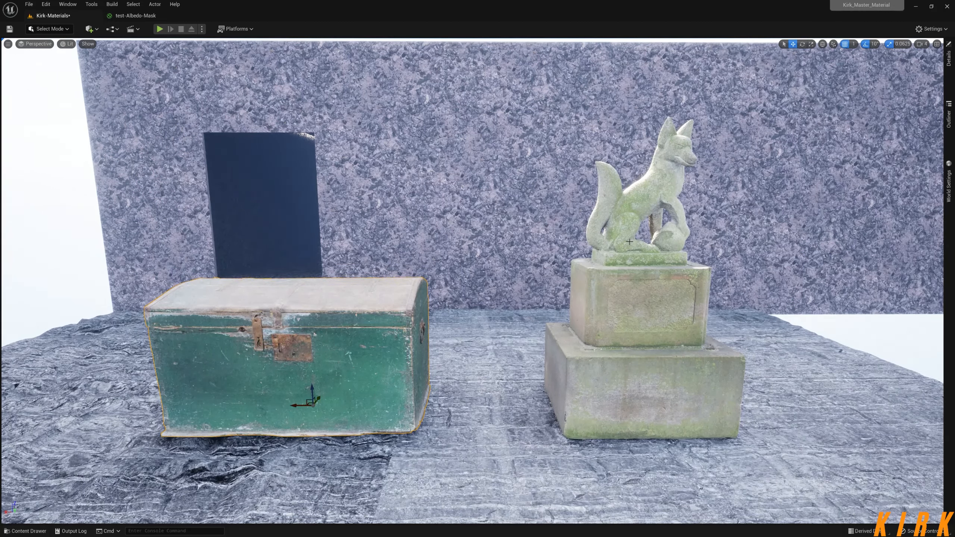
left_click(27, 531)
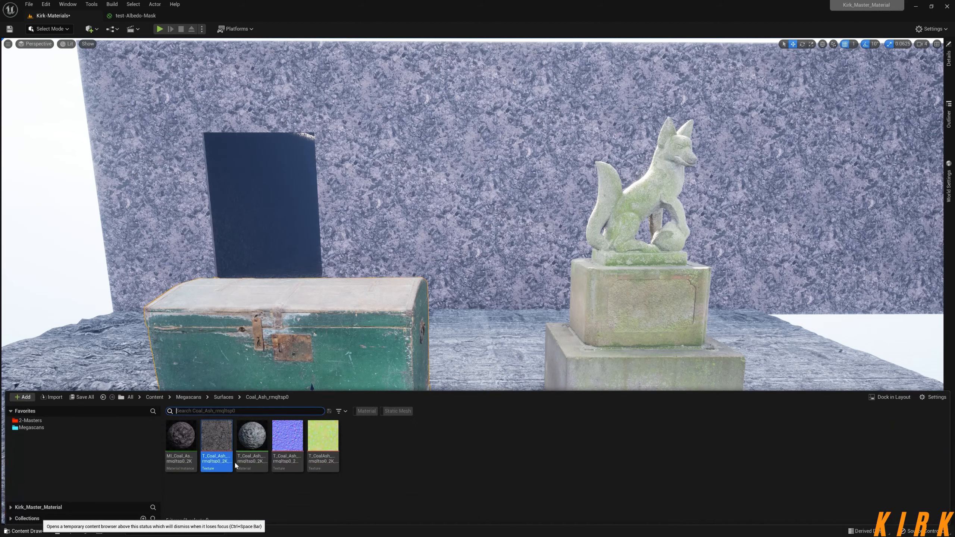
left_click(30, 421)
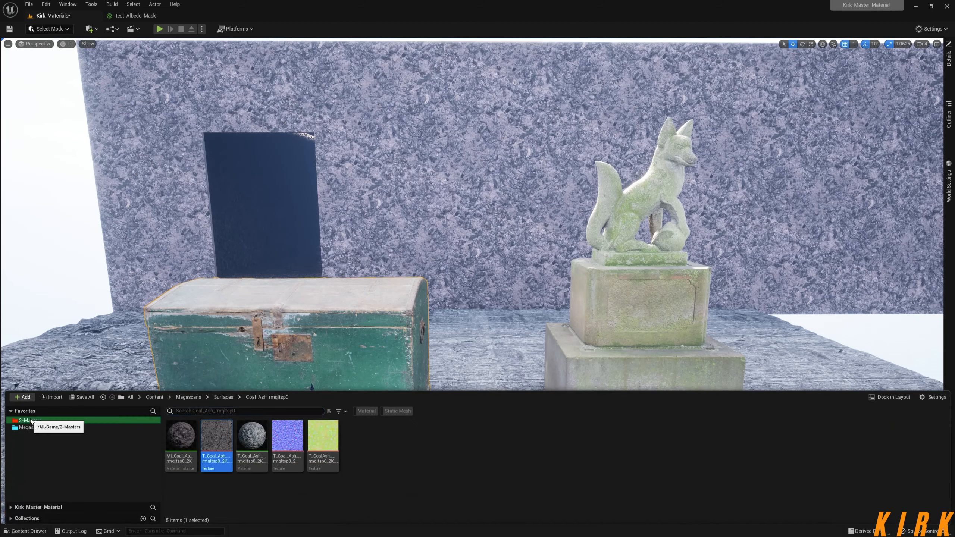
left_click(252, 437)
double_click(252, 436)
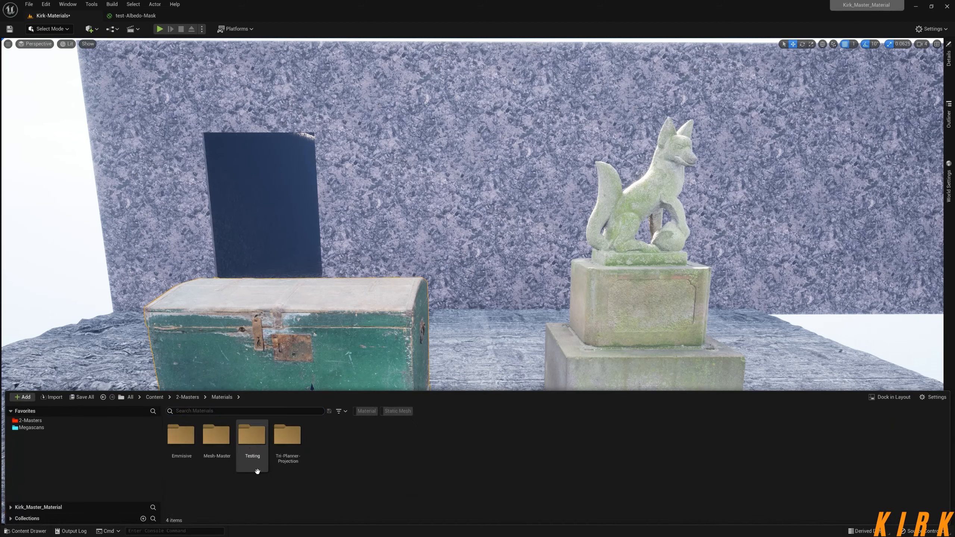
double_click(252, 436)
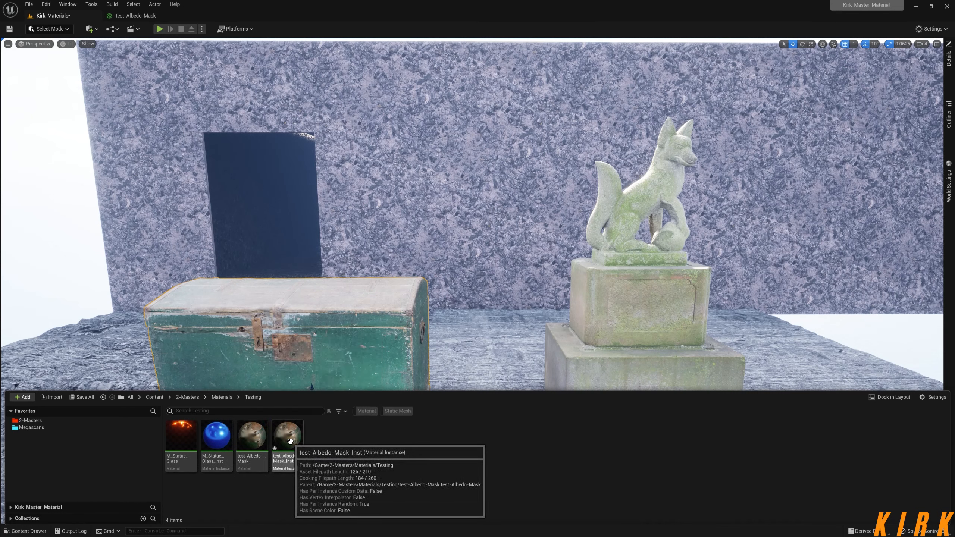
left_click_drag(292, 441, 374, 346)
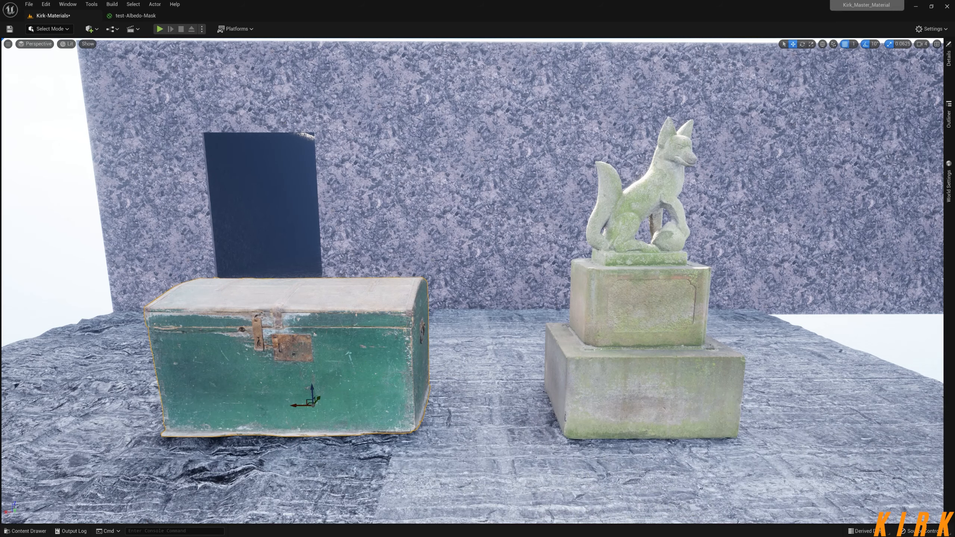
Create another material instance of test-Albedo-Mask with the default name and assign it to the fox statue.
left_click(23, 531)
right_click(253, 439)
left_click(325, 261)
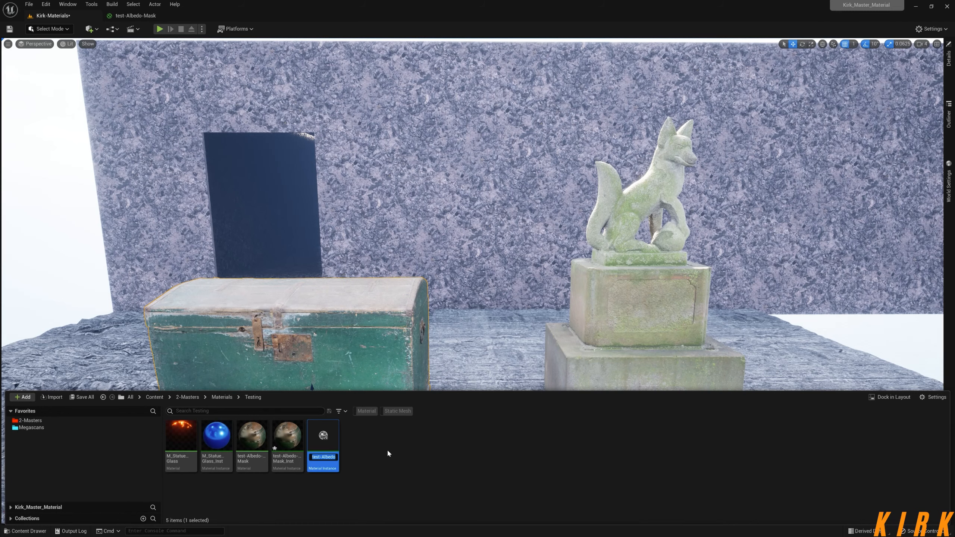
key("Return")
left_click_drag(319, 437, 632, 298)
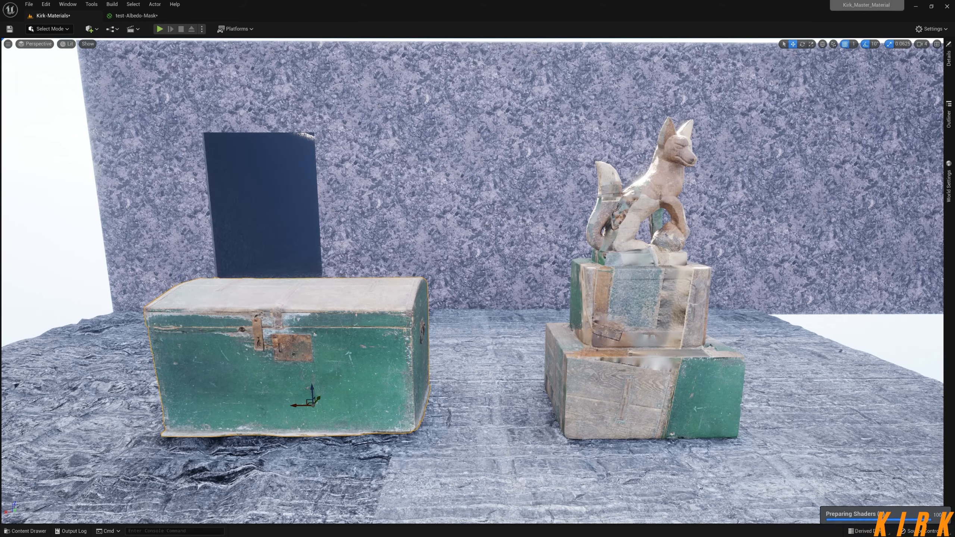
Open the chest's test-Albedo-Mask_Inst in a floating window over the level and enlarge it to show the texture parameters.
left_click(949, 60)
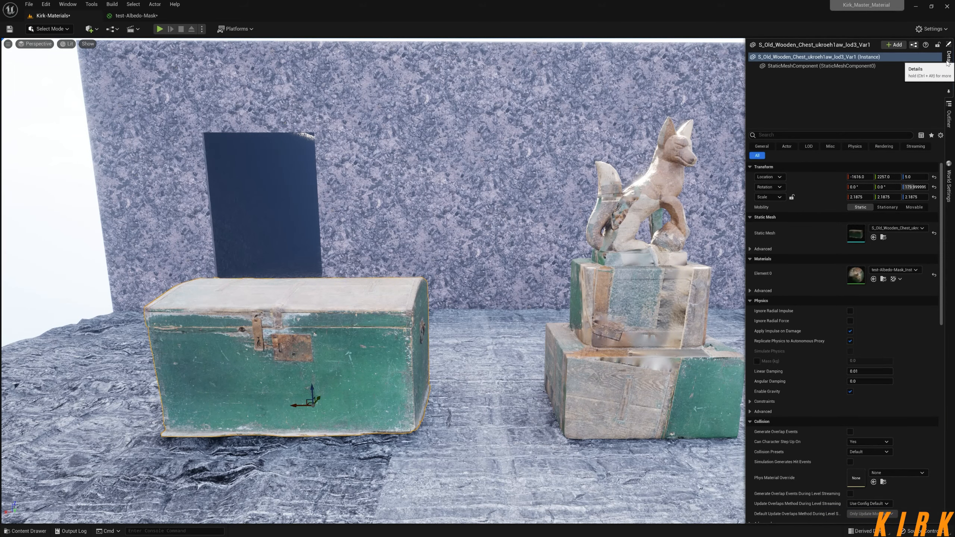
double_click(845, 274)
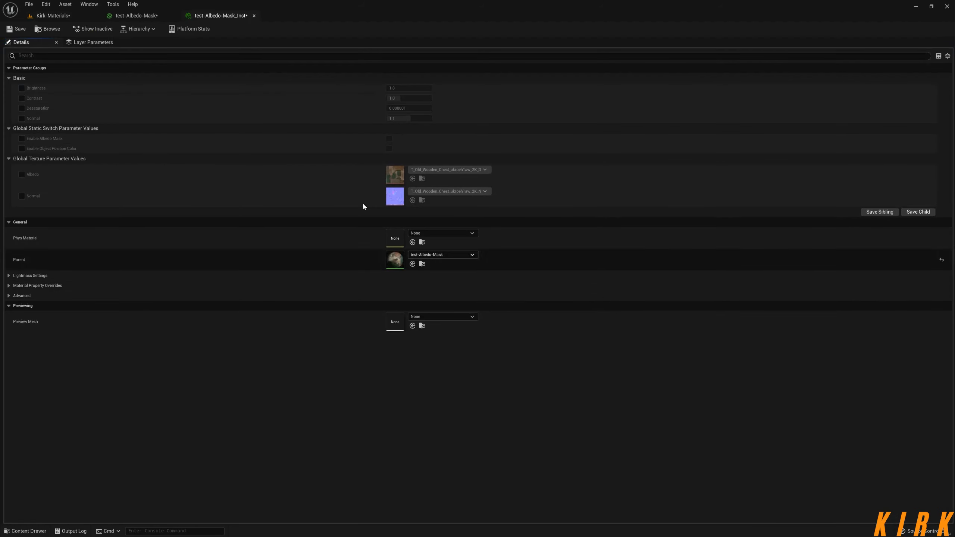
left_click_drag(208, 17, 707, 128)
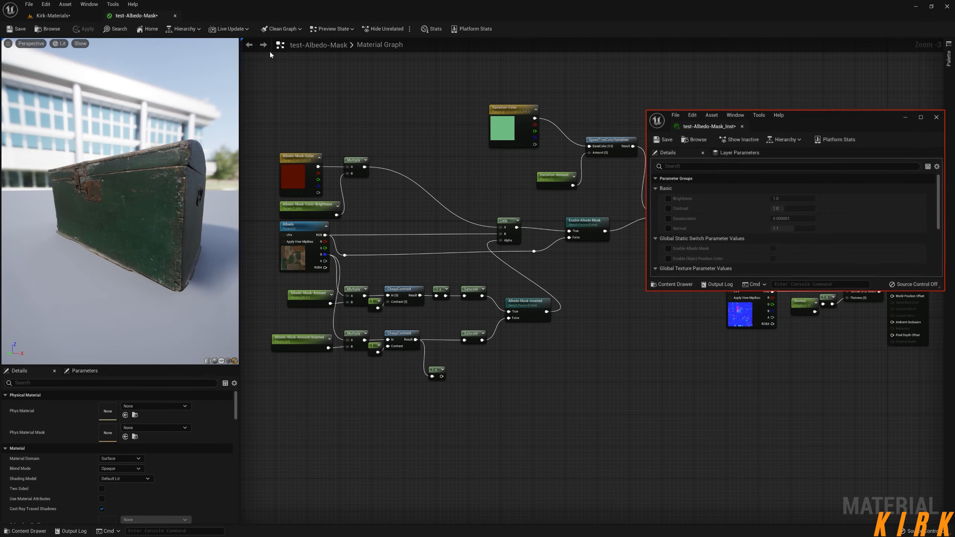
left_click(83, 15)
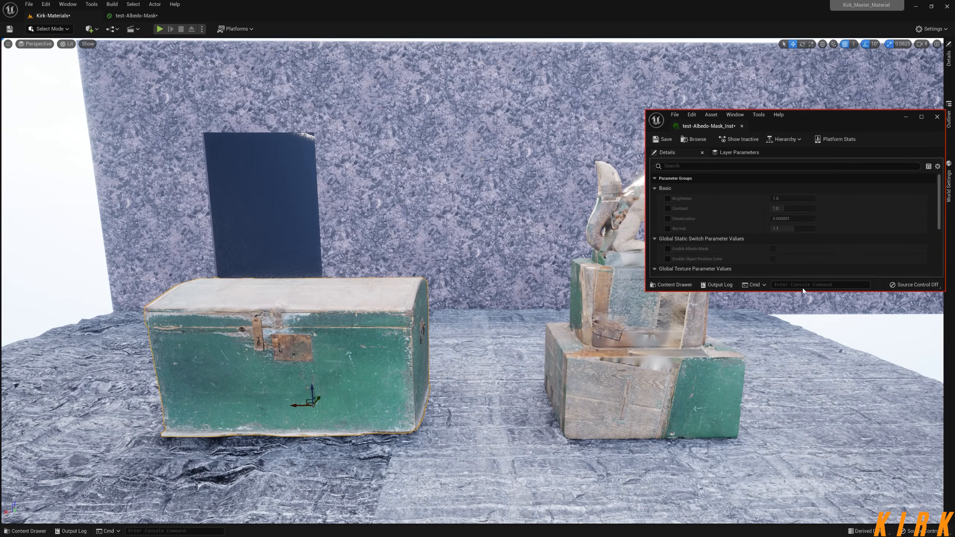
left_click_drag(803, 289, 803, 395)
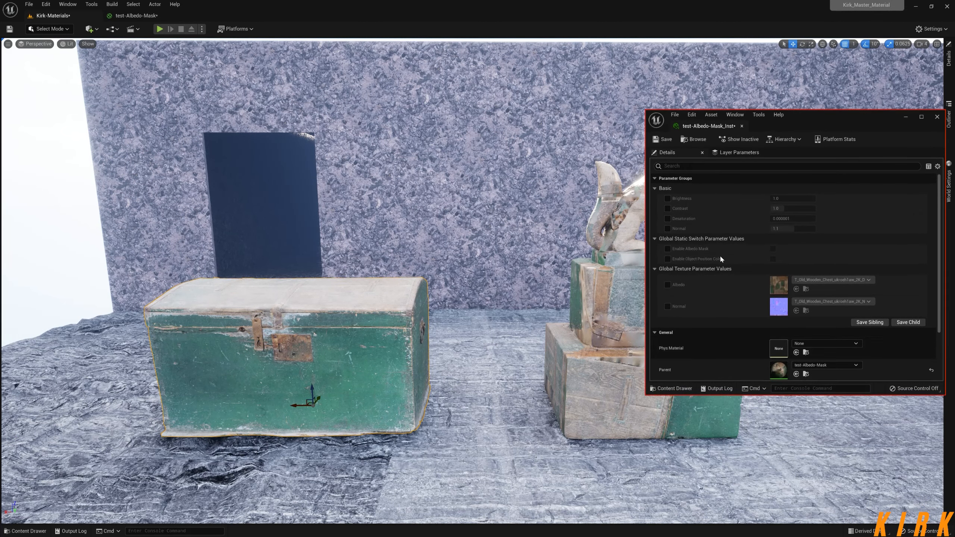
Enable the Brightness, Contrast, Desaturation and Normal overrides in the chest's material instance.
left_click(668, 198)
left_click(668, 208)
left_click(667, 219)
left_click(668, 228)
Set Contrast to 1.192 and try other Brightness and Desaturation values, restoring both to 1.0 and 0.000001.
left_click_drag(783, 198, 793, 218)
left_click(932, 198)
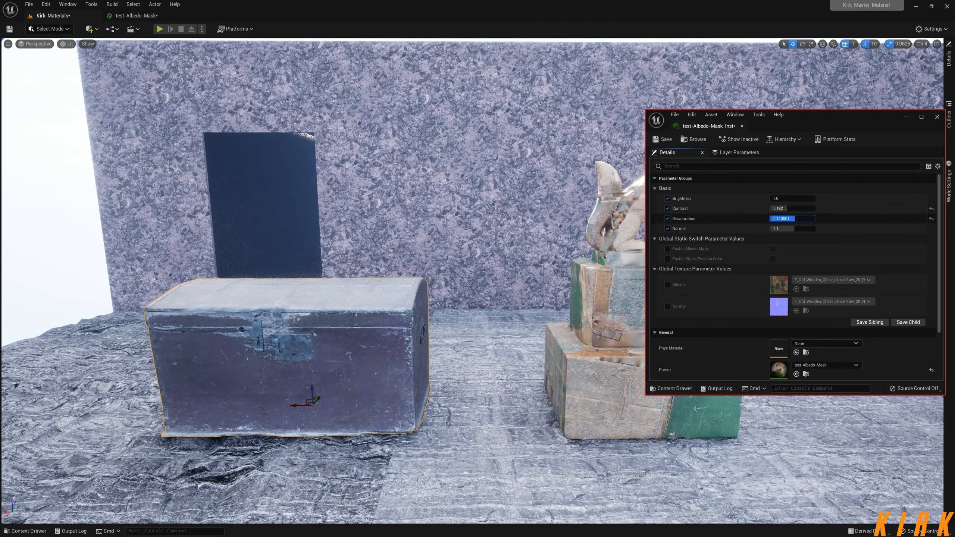
left_click_drag(829, 218, 793, 219)
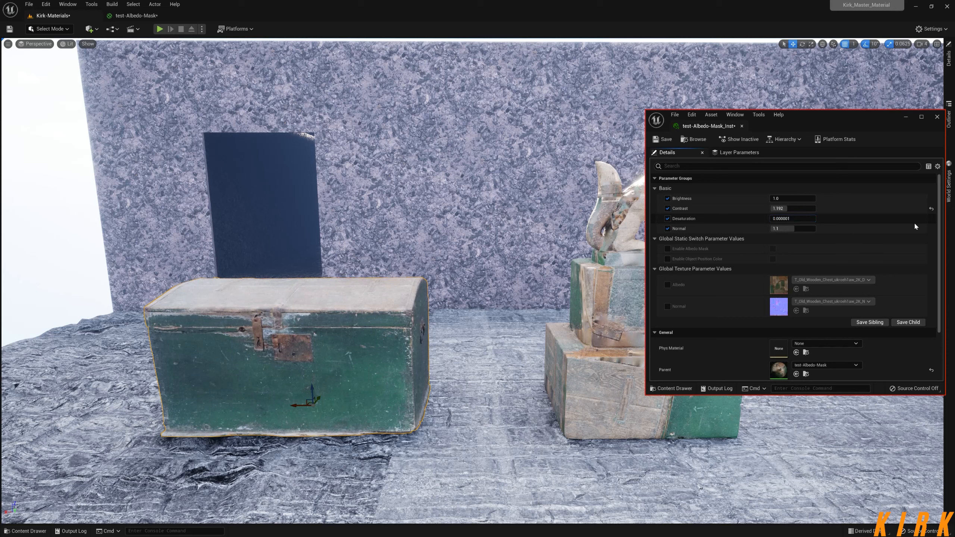
Set the Normal strength to 2.0 and examine the chest's front surface close up.
left_click_drag(792, 229, 815, 229)
left_click_drag(500, 276, 473, 283, "alt")
key("f")
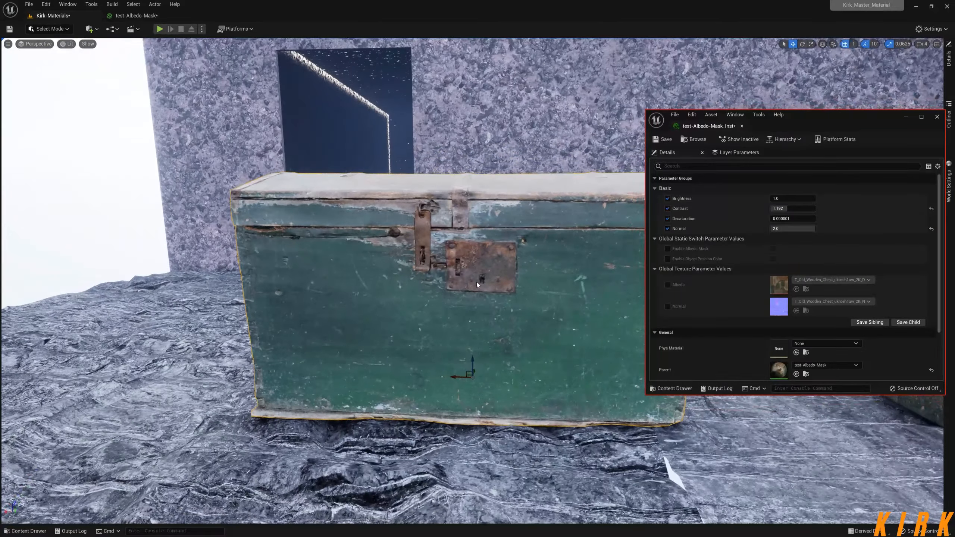
Compare the chest's surface at Normal strength 0 and at higher values, restoring the strength to 2.0.
left_click(804, 229)
left_click(805, 228)
type("0")
key("Return")
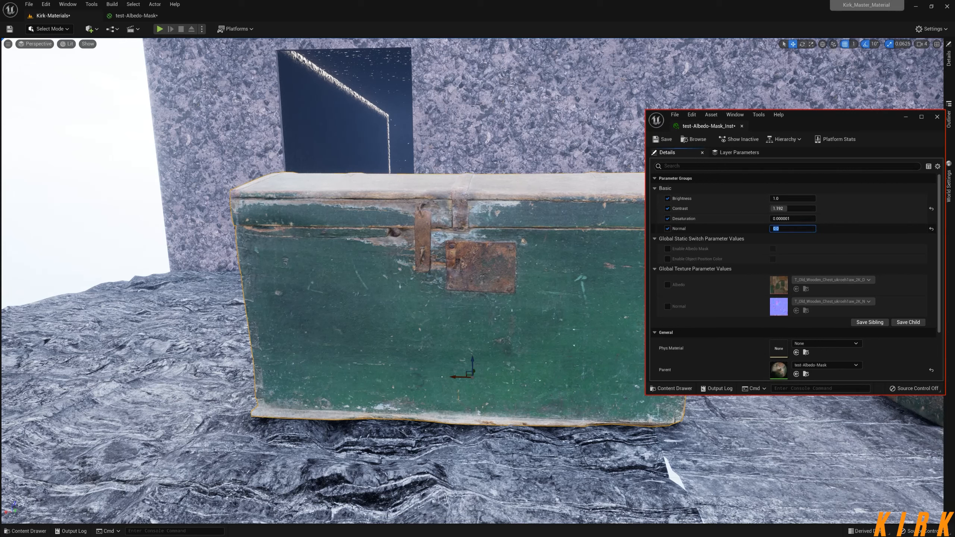
key("Return")
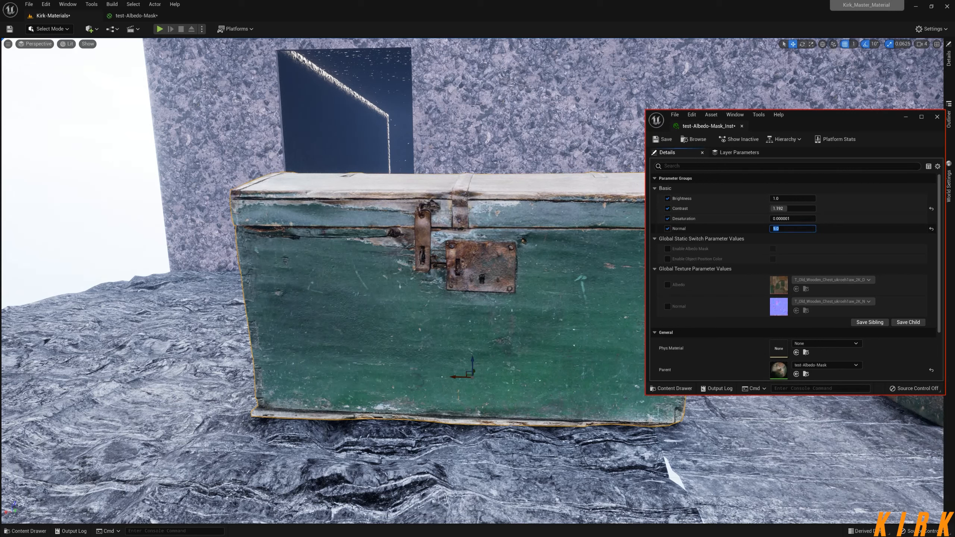
type("3")
key("Return")
key("Return")
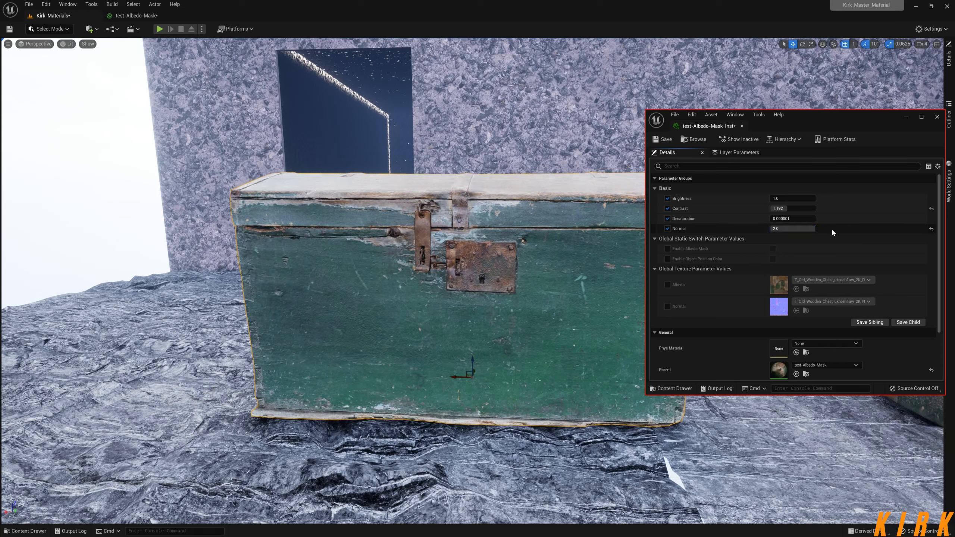
Enable the Albedo Mask switch in the chest's material instance and review the red mask and its parameters.
right_click_drag(508, 212, 557, 214)
left_click(668, 249)
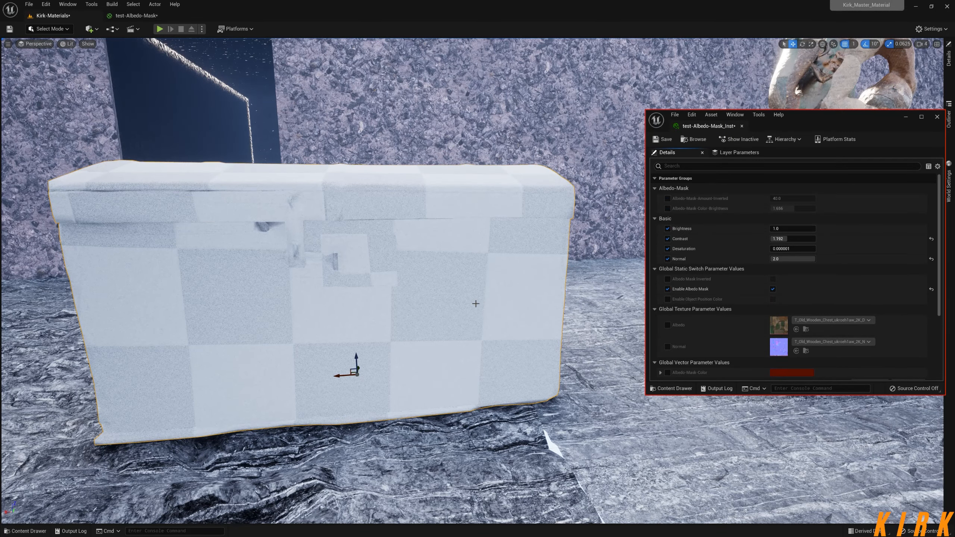
scroll(761, 283, "down", 3)
mouse_move(491, 298)
right_mouse_down()
mouse_move(384, 300)
mouse_move(491, 298)
right_mouse_up()
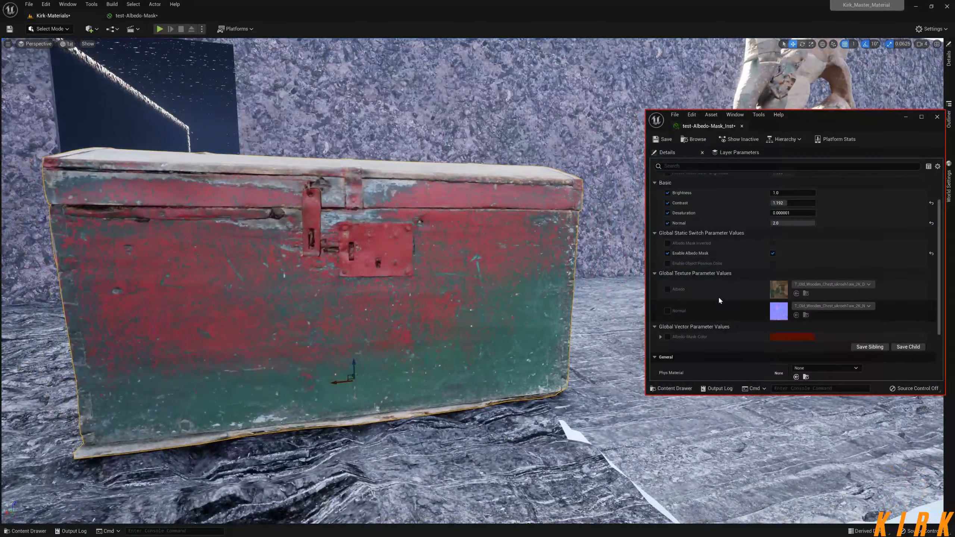
scroll(729, 298, "down", 4)
scroll(715, 324, "up", 4)
scroll(716, 326, "up", 3)
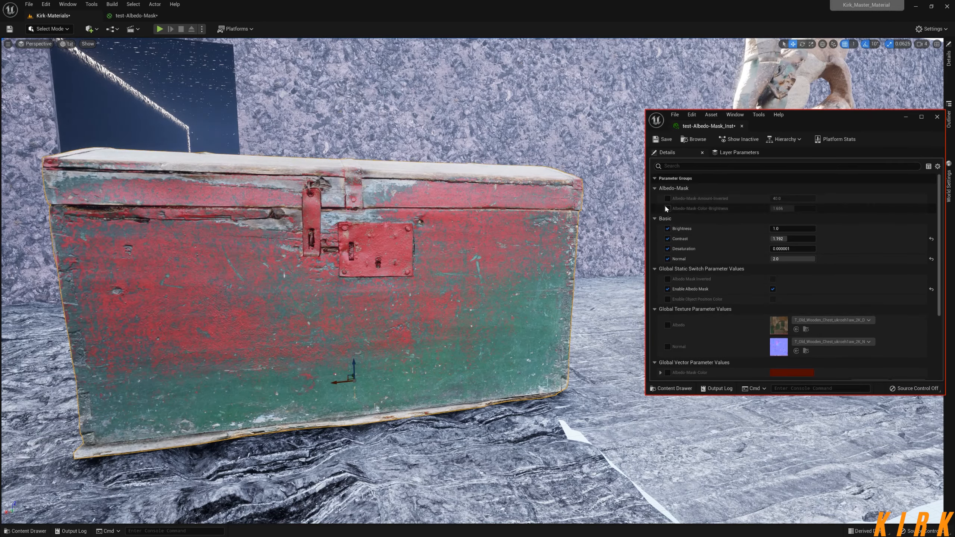
Override the chest's Albedo-Mask-Color-Brightness with 1.64 and its Albedo-Mask-Amount-Inverted with about 38.13.
left_click(668, 208)
mouse_move(784, 208)
left_mouse_down()
mouse_move(814, 208)
mouse_move(782, 209)
left_mouse_up()
left_click(668, 199)
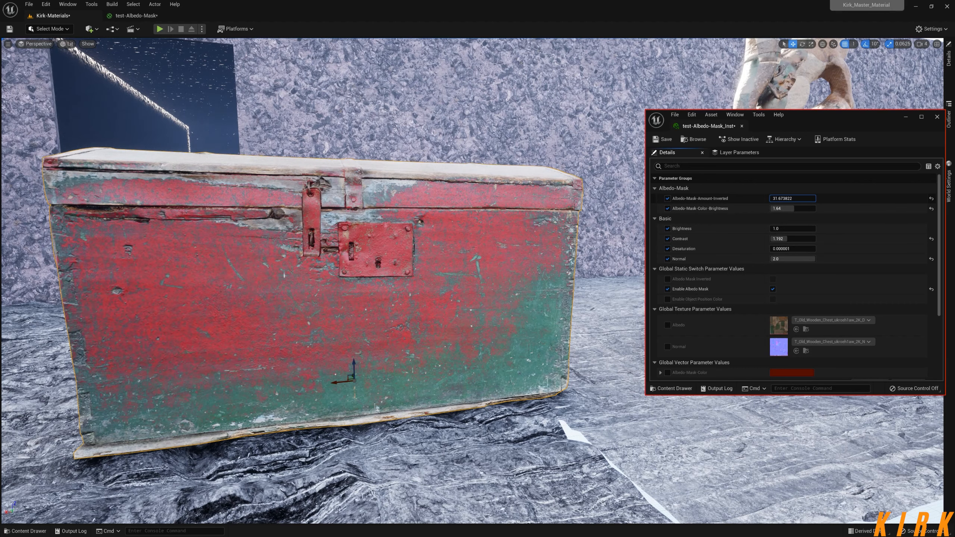
left_click_drag(782, 199, 786, 199)
Close the chest's material instance and select the fox statue in the level.
right_click_drag(527, 264, 547, 273)
key("s")
key("w")
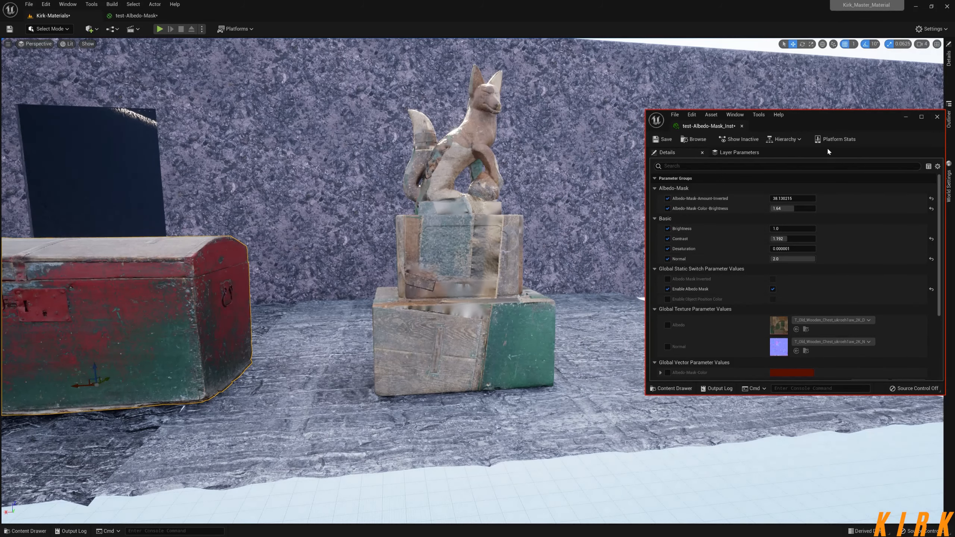
left_click(937, 117)
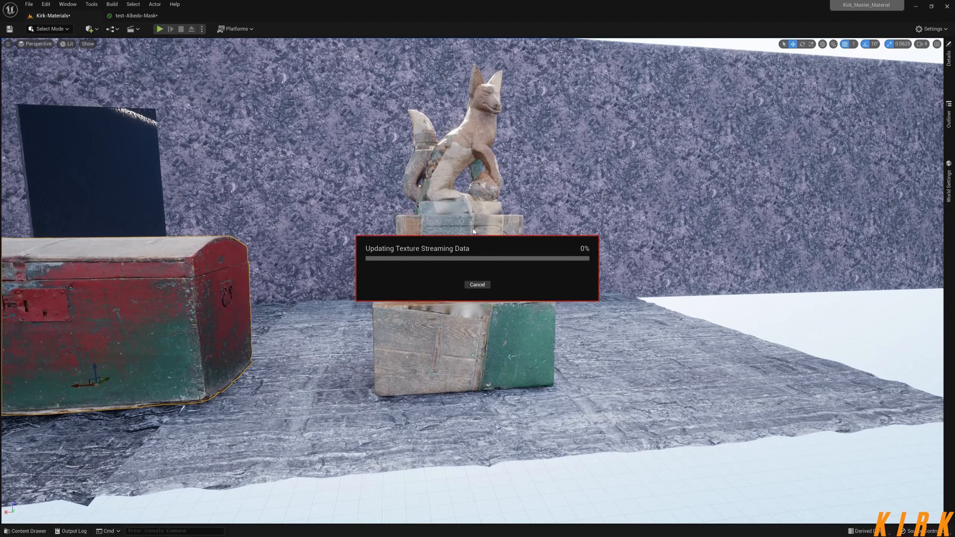
left_click(483, 230)
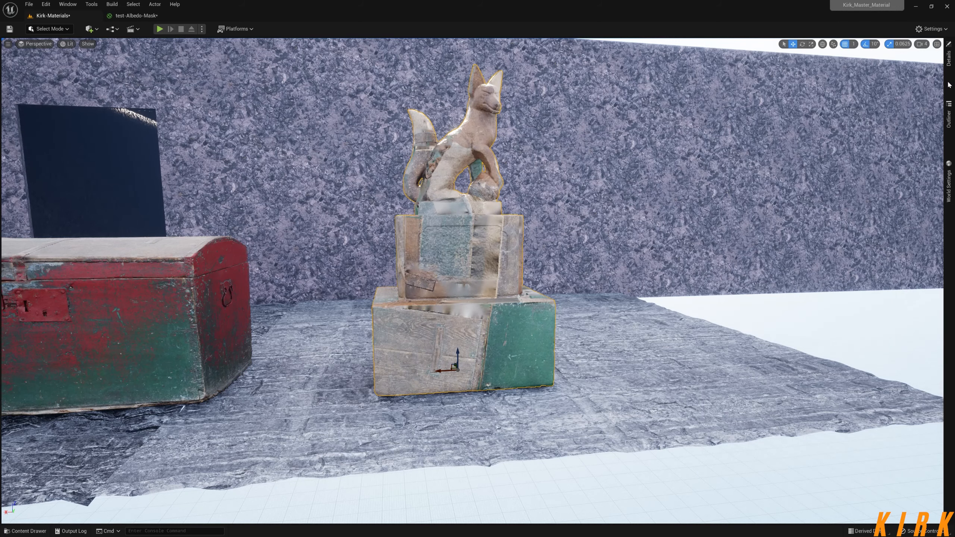
Open the statue's test-Albedo-Mask_Inst1 in a floating window over the level and enlarge it to show the texture parameters.
left_click(948, 62)
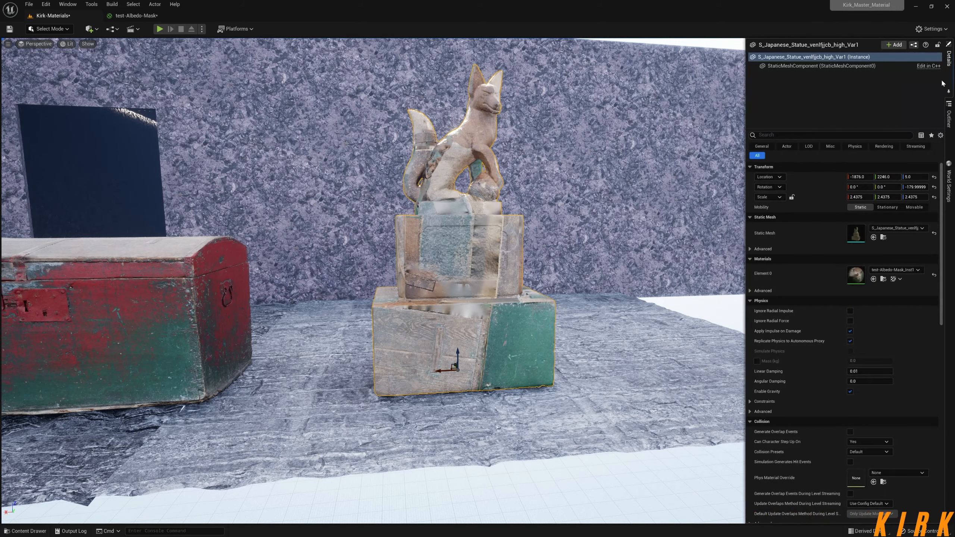
double_click(856, 274)
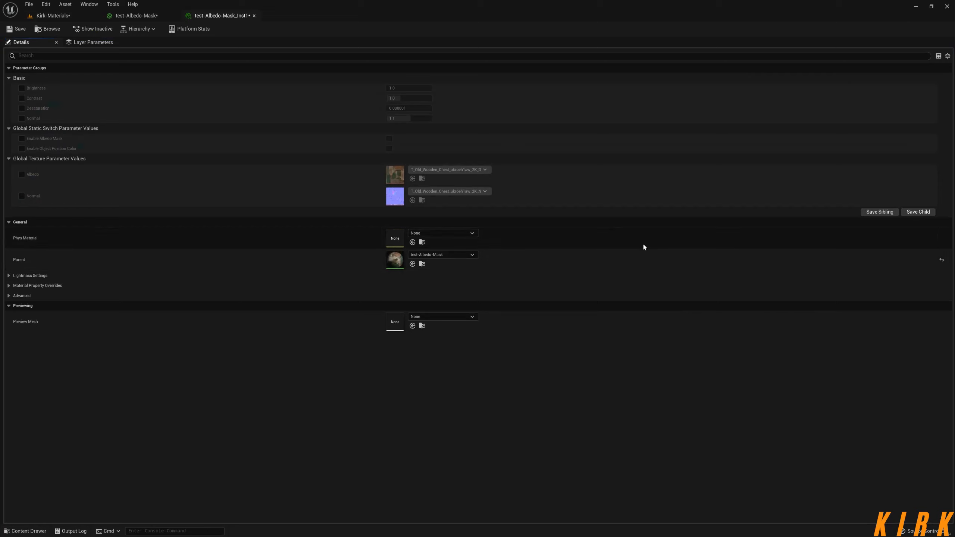
left_click(254, 15)
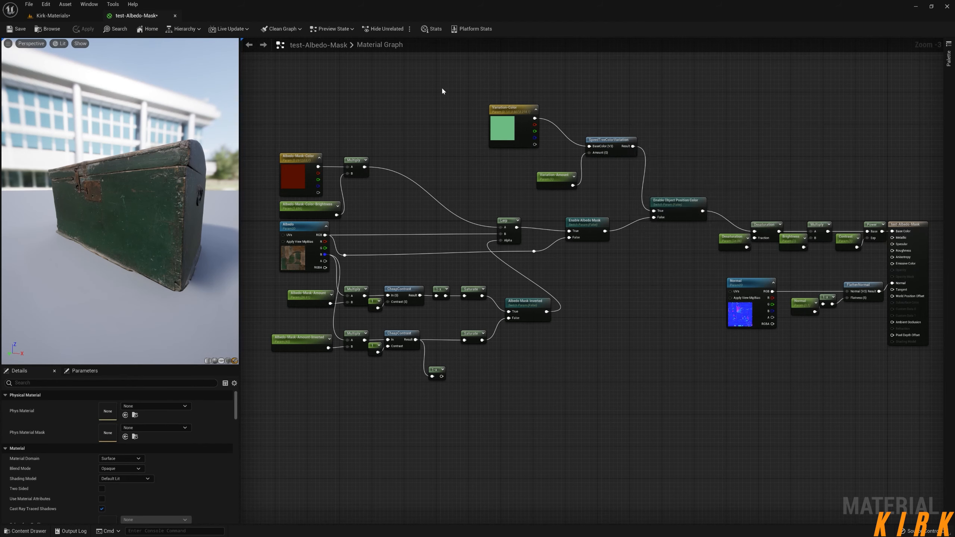
left_click(56, 16)
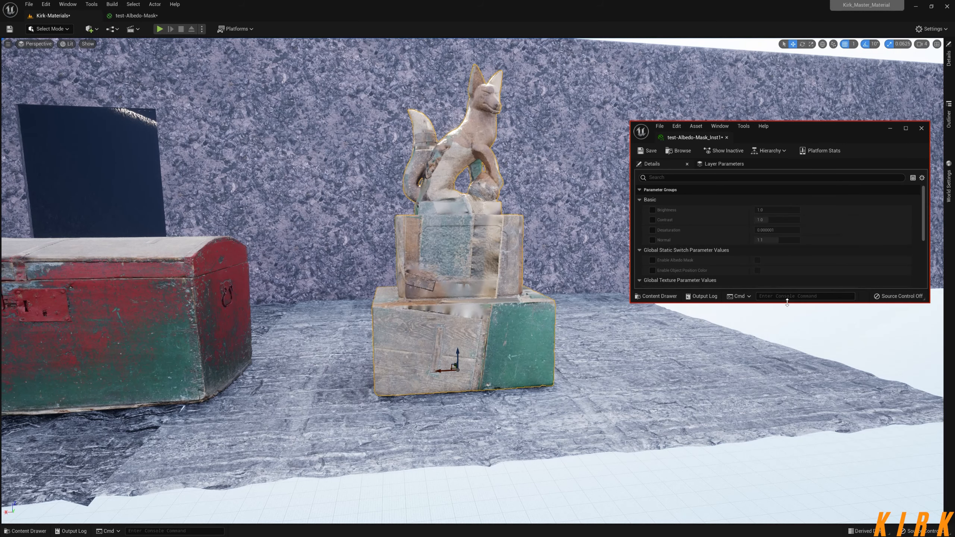
left_click_drag(787, 302, 794, 452)
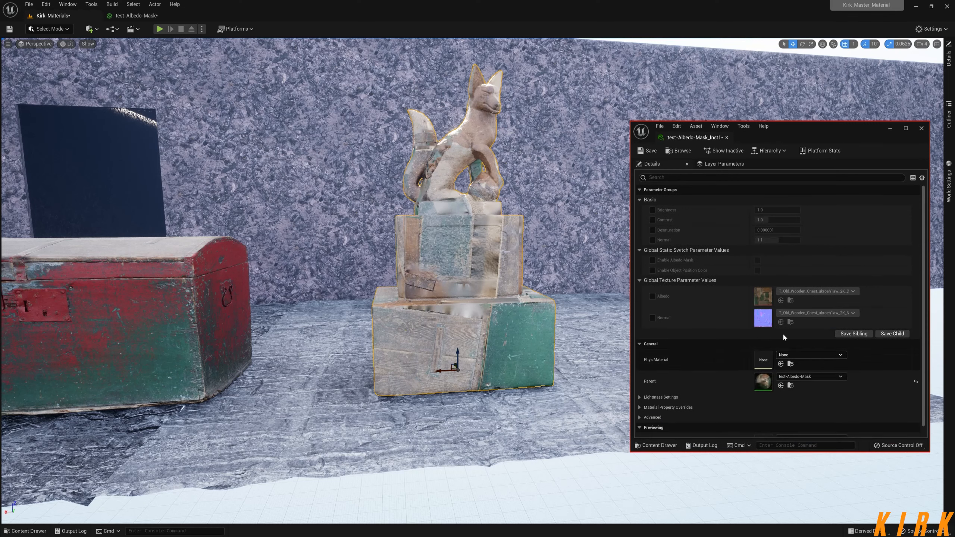
Enable the statue instance's Albedo and Normal texture overrides and locate the statue mesh's asset folder in the Content Browser.
left_click(652, 296)
left_click(652, 318)
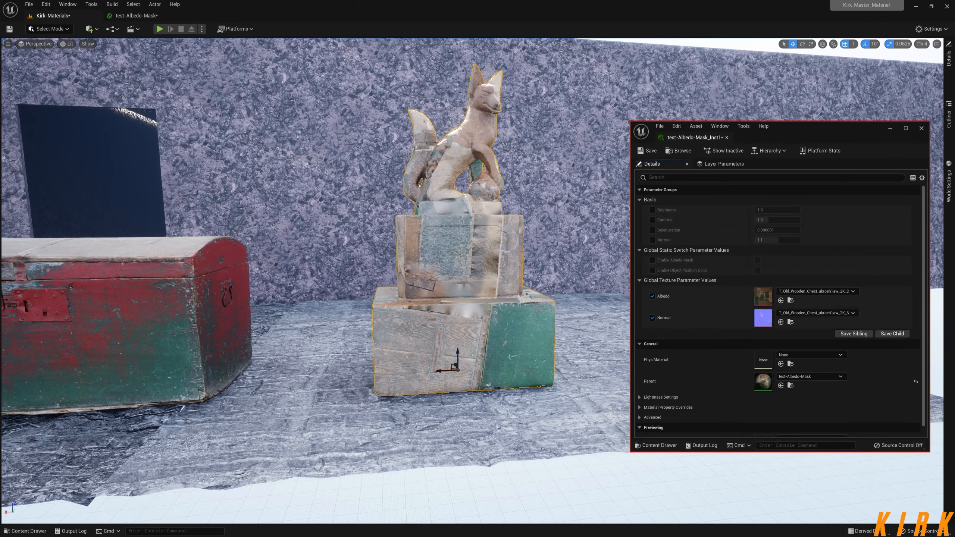
left_click(949, 57)
left_click_drag(875, 131, 762, 193)
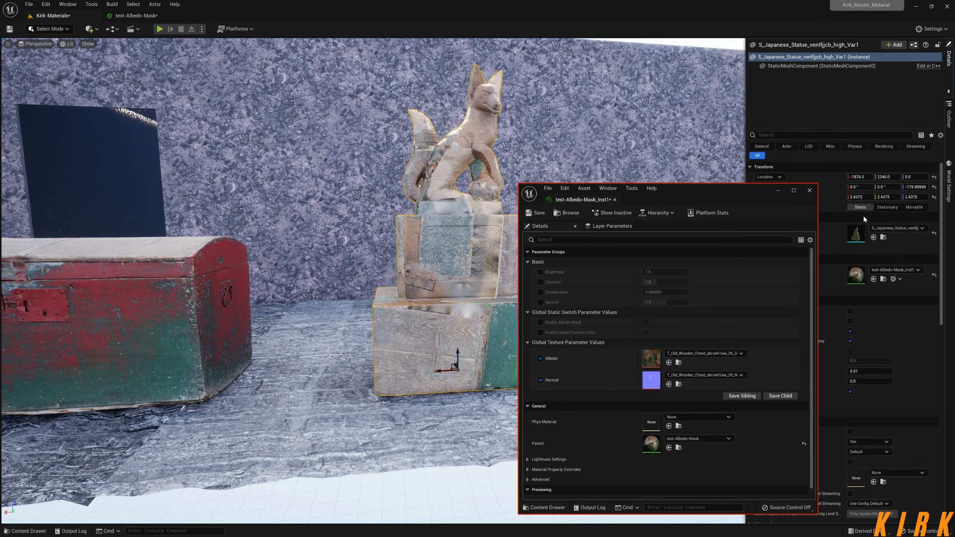
left_click(882, 238)
left_click_drag(709, 191, 813, 108)
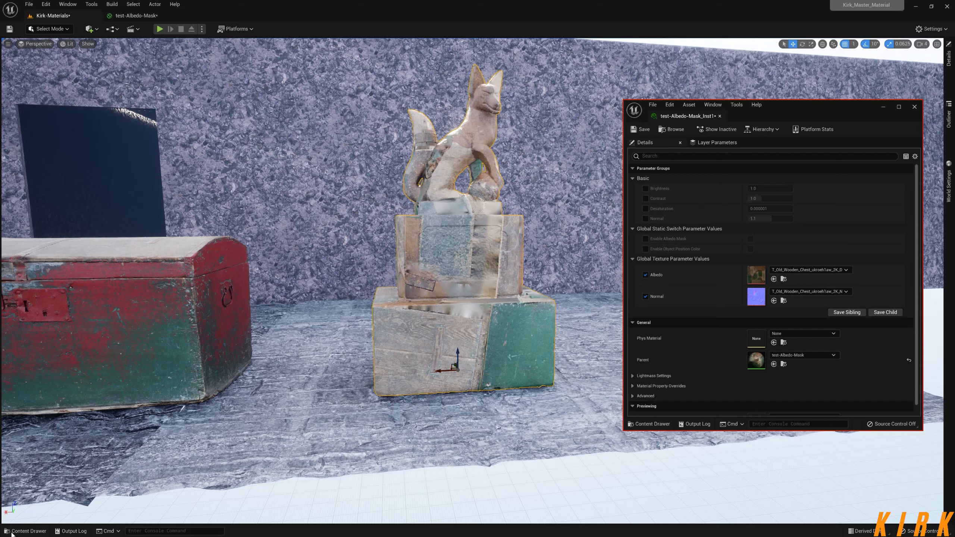
left_click(30, 530)
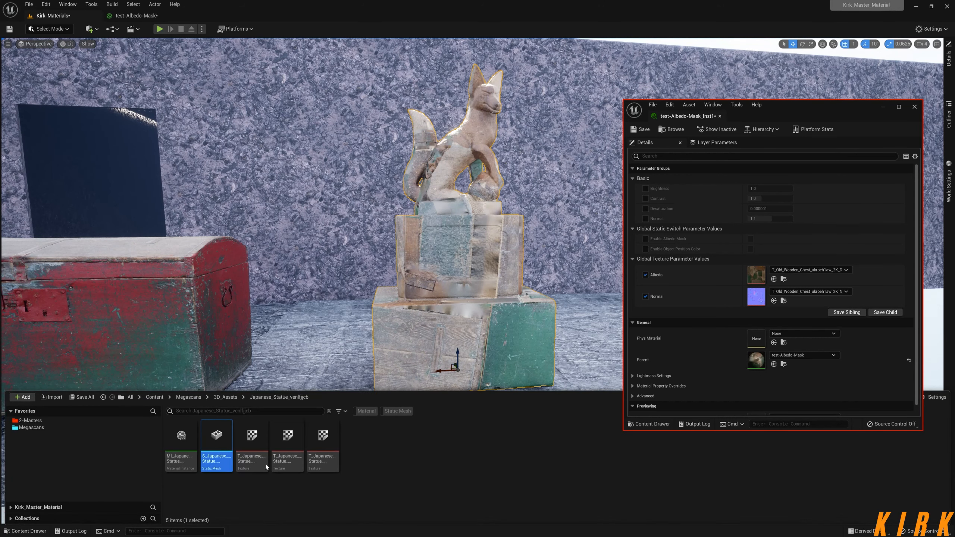
Assign the Japanese Statue 8K_D texture as Albedo and the 8K_N texture as Normal in the statue's material instance.
mouse_move(255, 442)
left_click_drag(255, 442, 754, 280)
left_click_drag(288, 445, 755, 298)
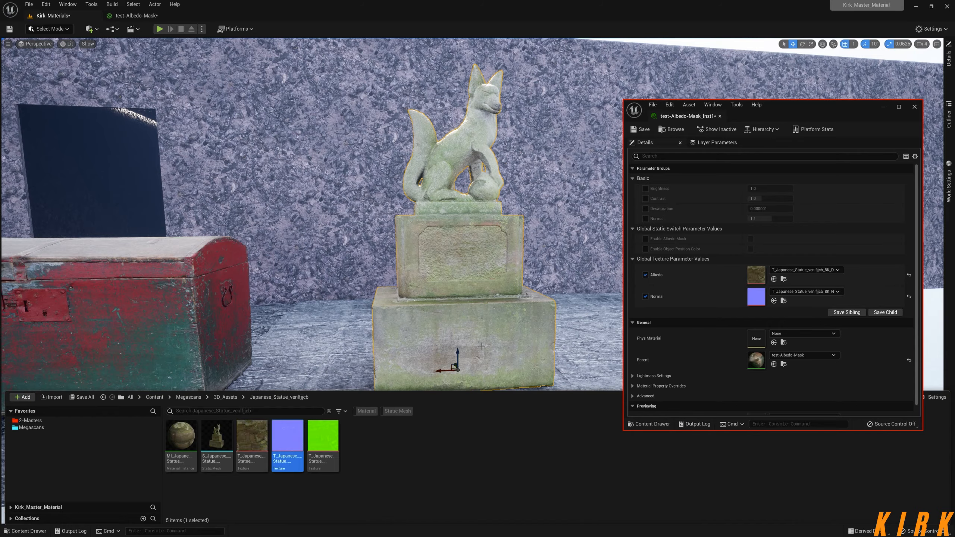
mouse_move(519, 282)
right_mouse_down()
mouse_move(489, 286)
mouse_move(517, 297)
mouse_move(518, 282)
right_mouse_up()
left_click_drag(518, 282, 527, 264, "alt")
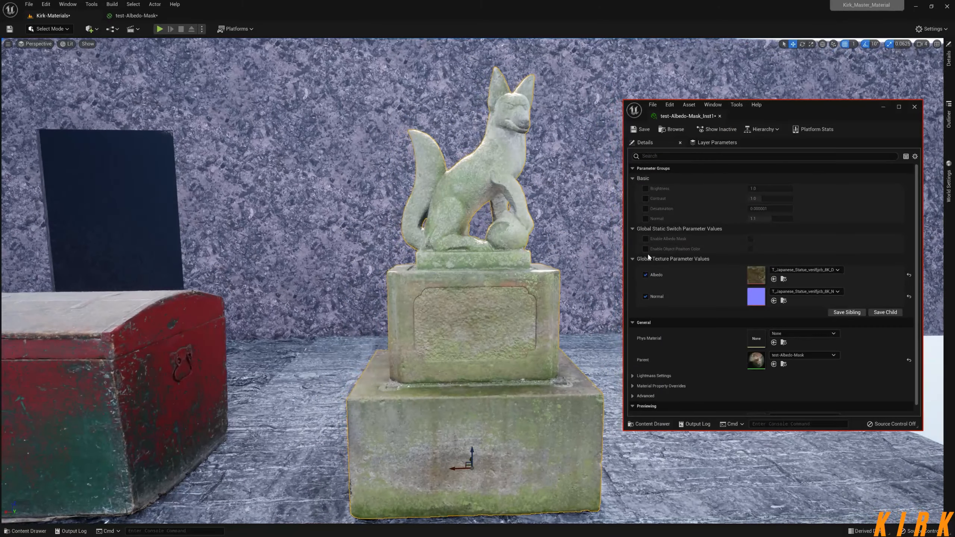
Enable the statue's Brightness, Contrast, Desaturation and Normal overrides and set Brightness to 0.7.
left_click(645, 189)
left_click(645, 199)
left_click(645, 209)
left_click(646, 219)
left_click_drag(771, 190, 796, 190)
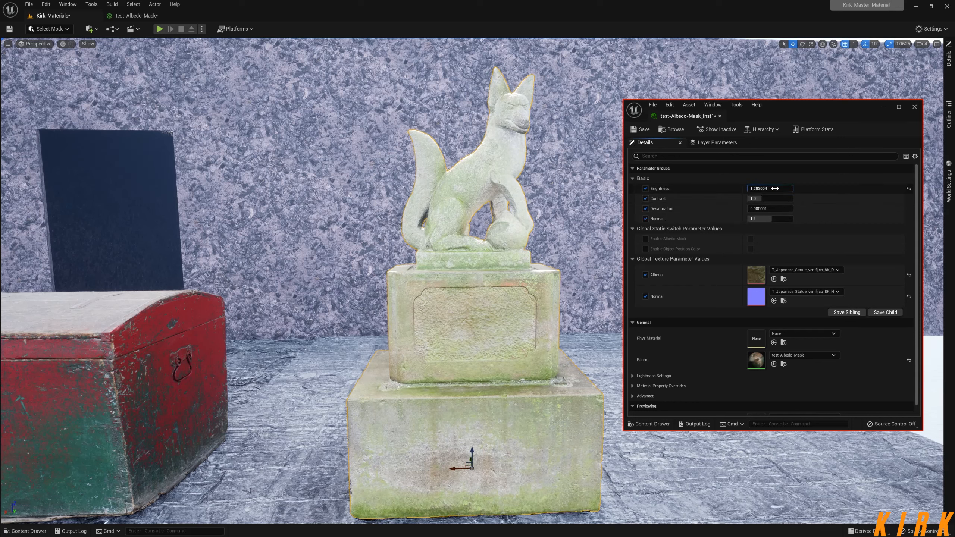
type("0.3")
key("Return")
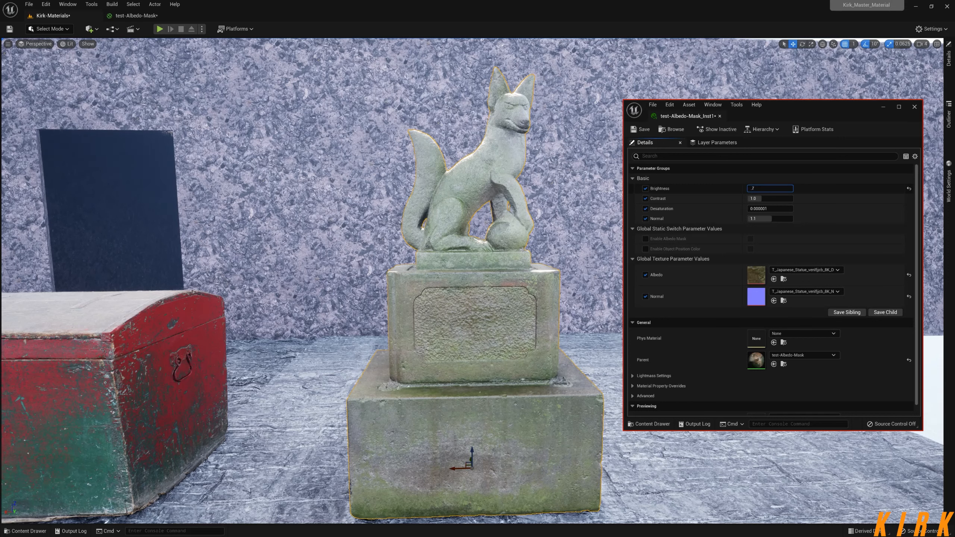
key("Return")
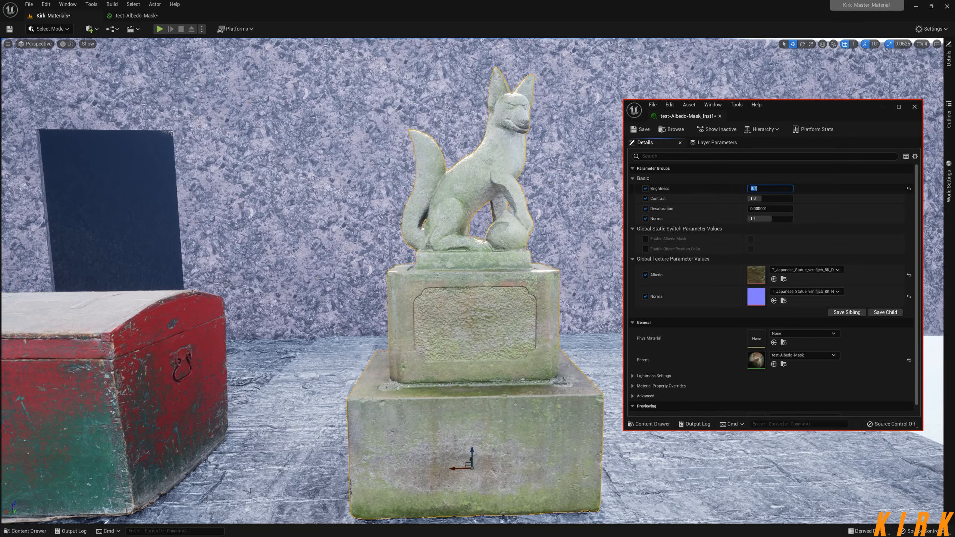
Set the statue's Contrast to 1.224 and its Normal strength to 2.0, and examine the surface.
key("Tab")
type("1.32")
key("Return")
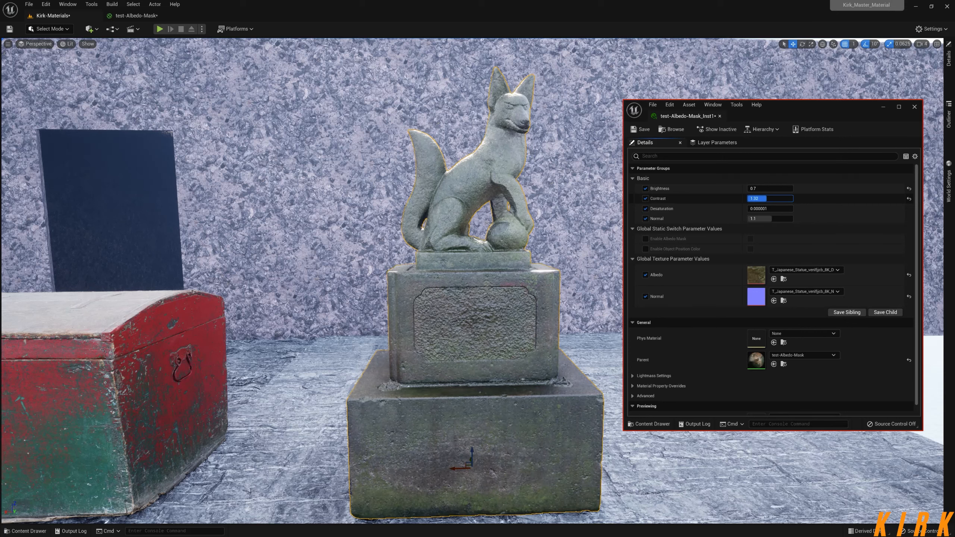
left_click_drag(767, 198, 765, 199)
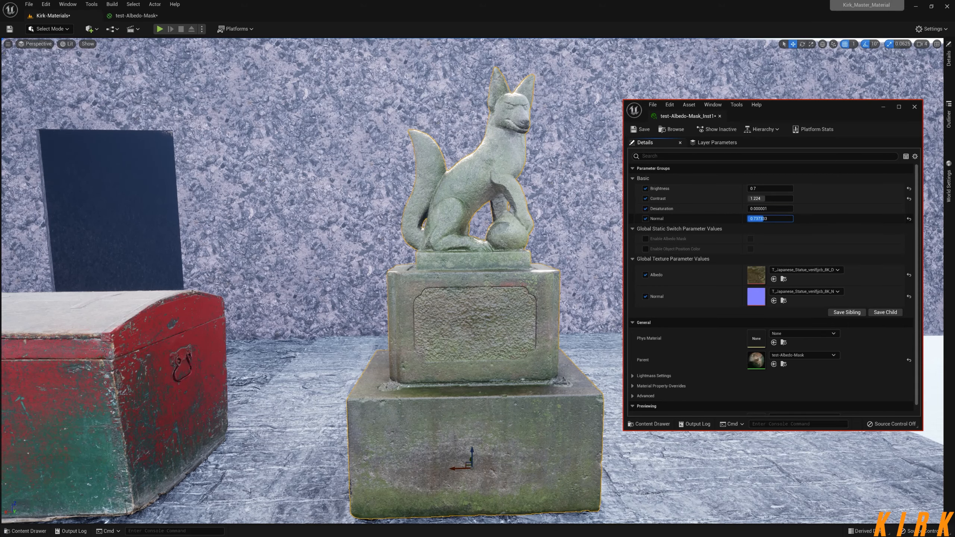
left_click_drag(791, 219, 794, 219)
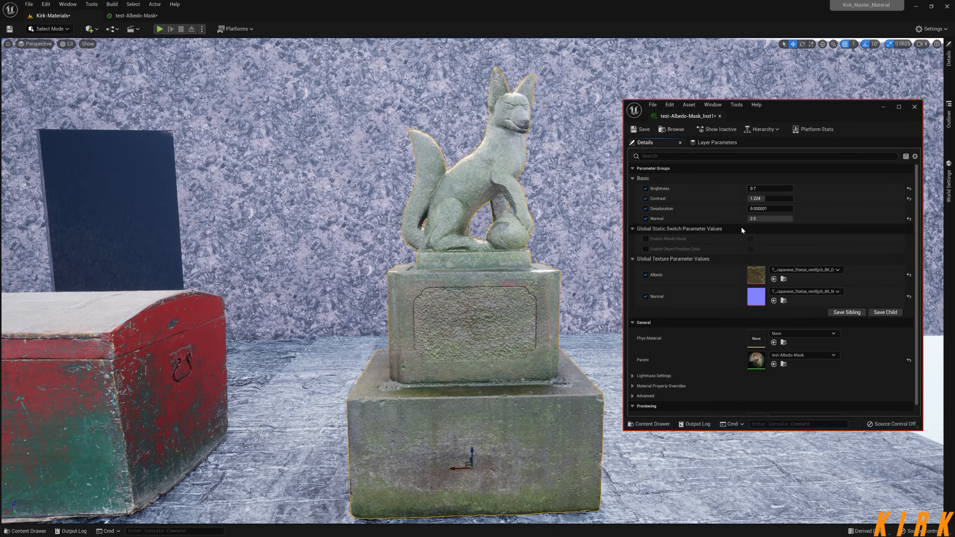
left_click_drag(542, 308, 515, 317, "alt")
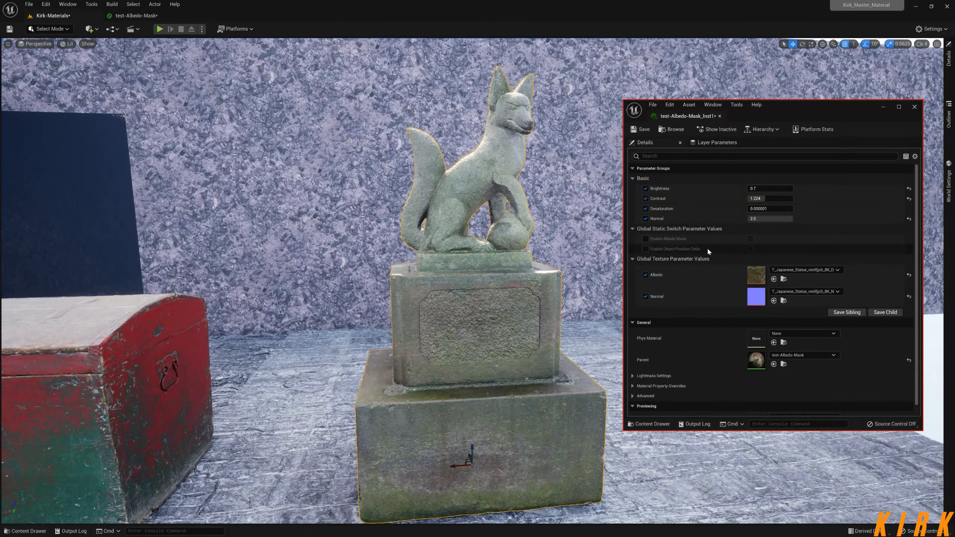
Enable the Albedo Mask switch in the statue's material instance and examine how the mask color covers the statue.
left_click(646, 238)
left_click(750, 239)
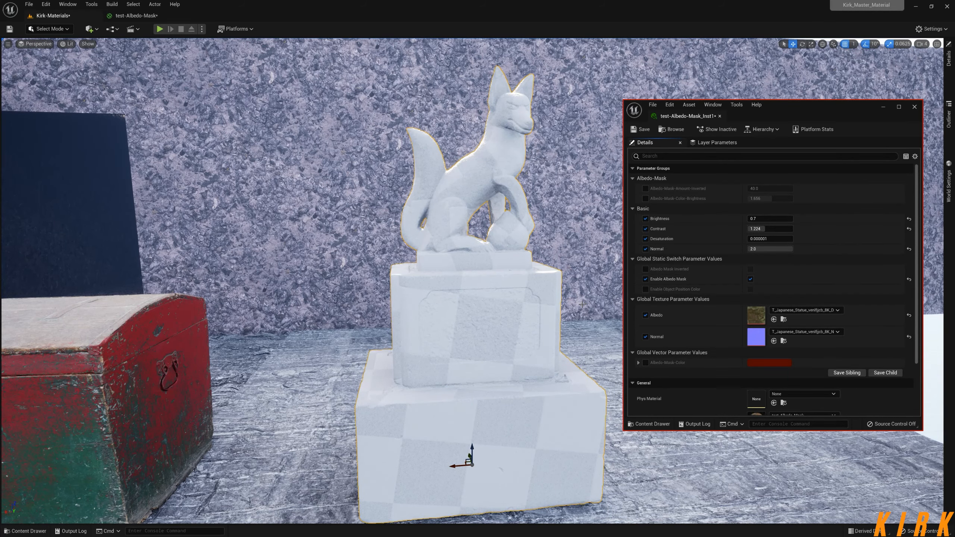
left_click_drag(144, 349, 178, 347, "alt")
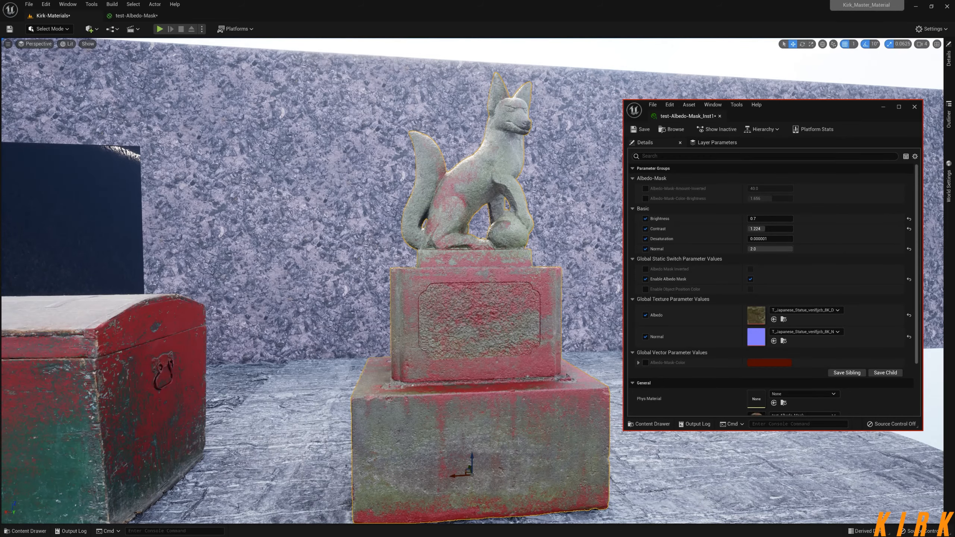
mouse_move(519, 368)
left_mouse_down("alt")
mouse_move(448, 365)
mouse_move(514, 368)
left_mouse_up("alt")
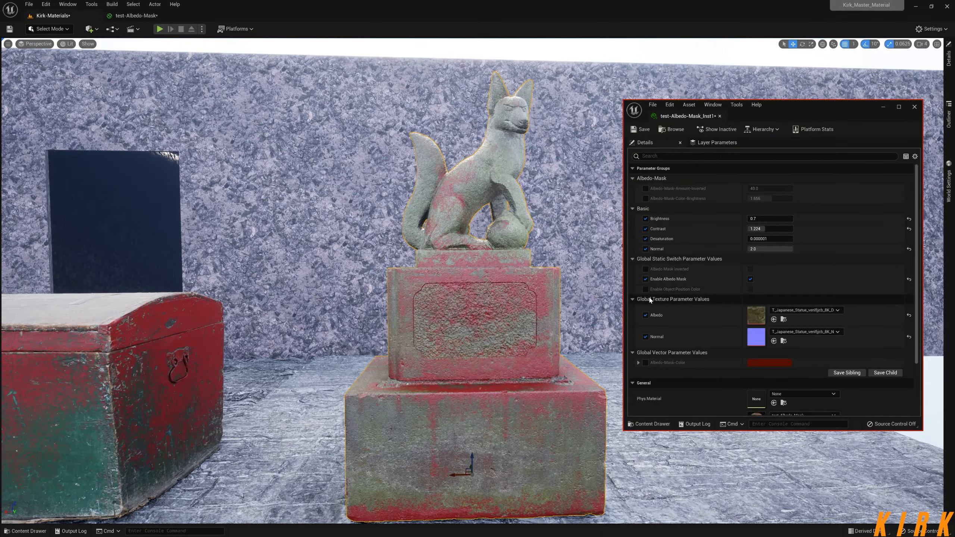
Override Albedo Mask Inverted on the statue, inspect the mask with inversion on, and switch inversion back off.
left_click(646, 269)
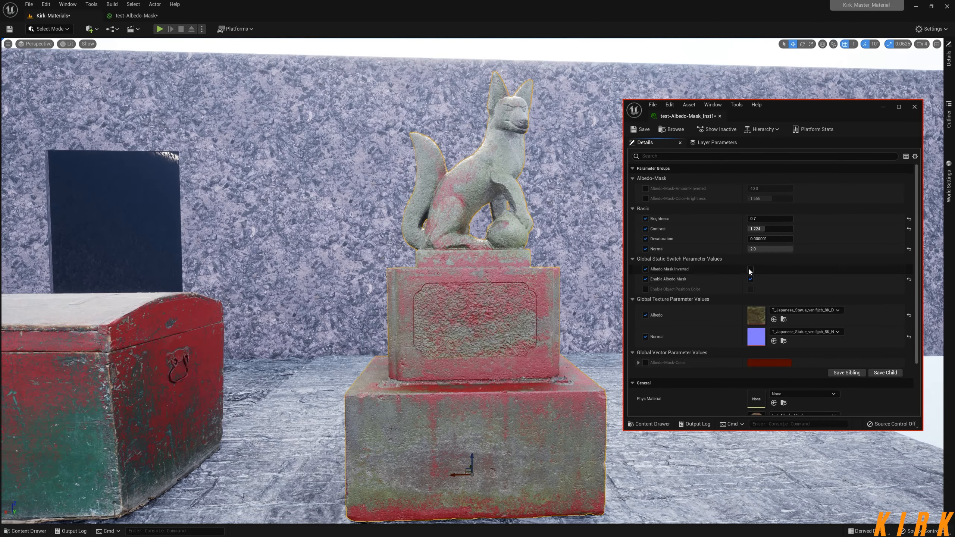
left_click(750, 269)
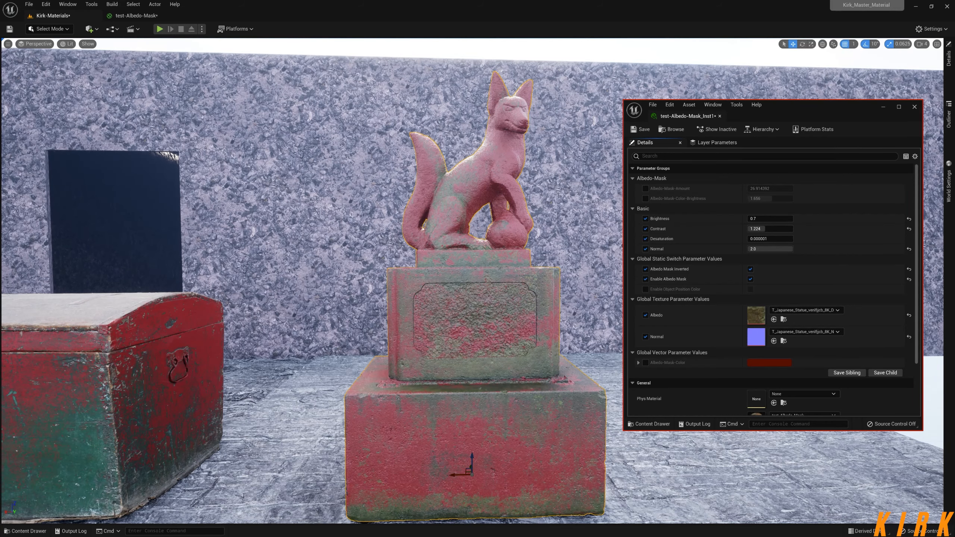
left_click_drag(556, 371, 529, 360, "alt")
left_click_drag(498, 132, 538, 126, "alt")
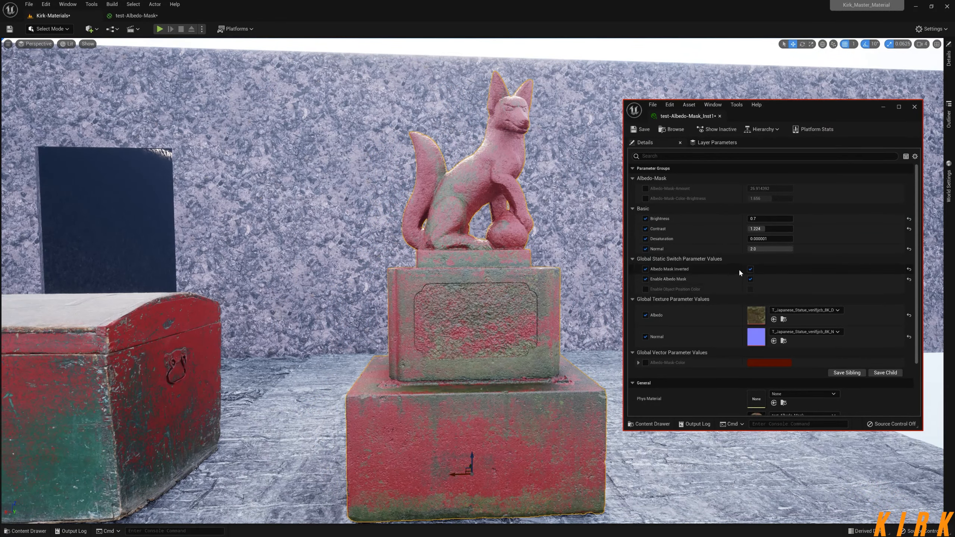
left_click(751, 269)
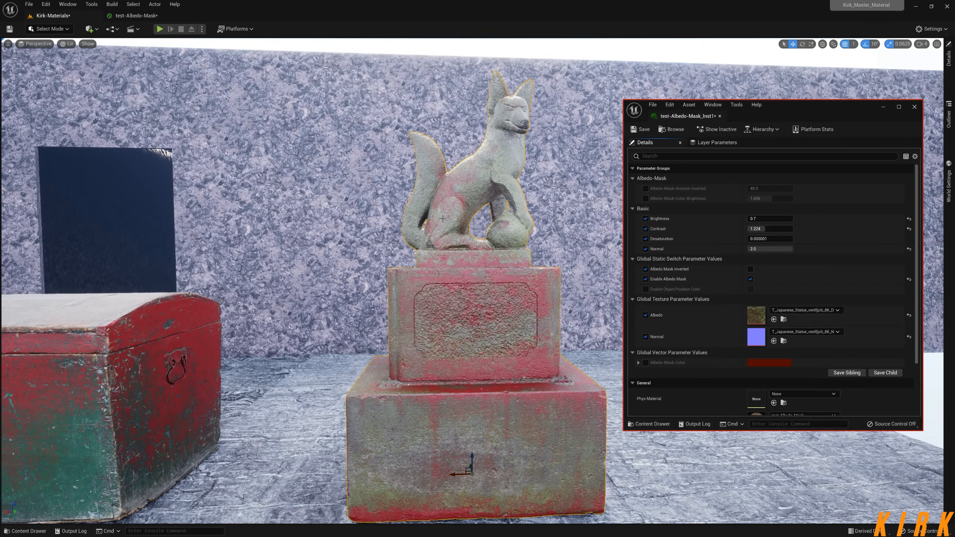
Turn on Albedo Mask Inverted for the statue, override Albedo-Mask-Amount with about 13.04, and check the mask coverage.
left_click(751, 269)
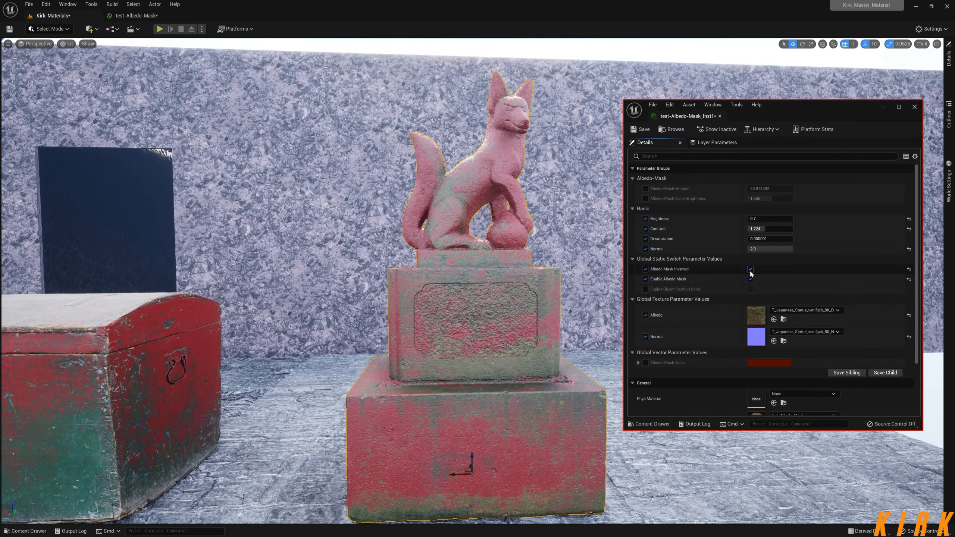
left_click(646, 188)
left_click_drag(783, 188, 785, 188)
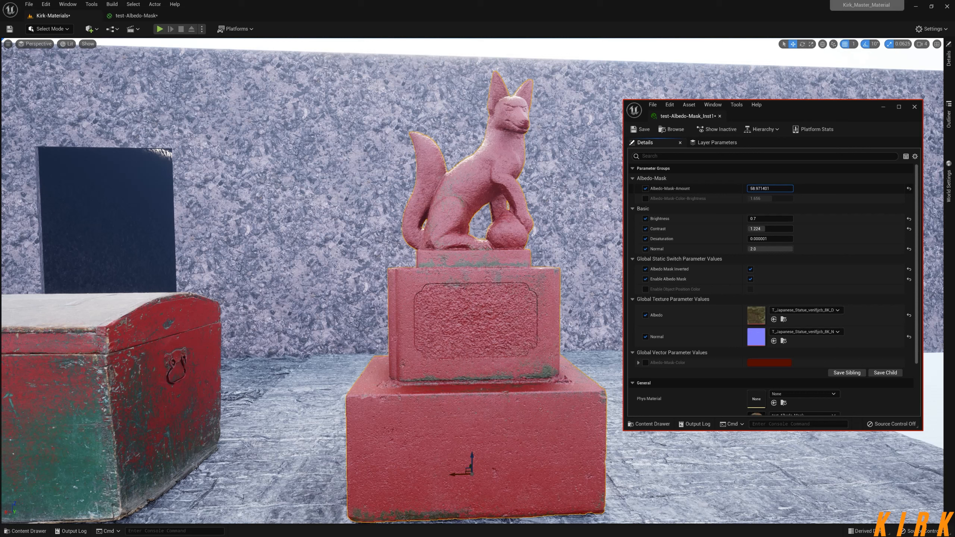
left_click_drag(785, 188, 778, 188)
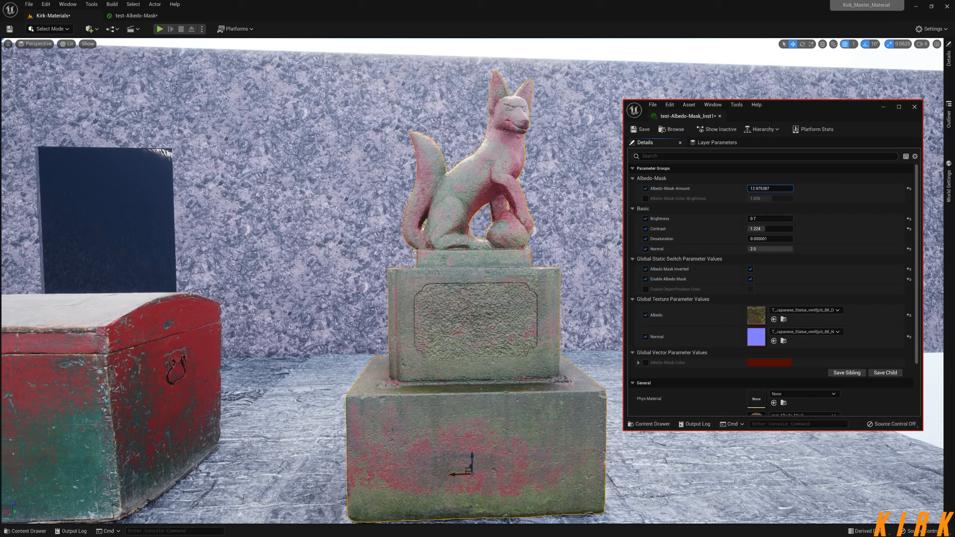
left_click_drag(778, 188, 776, 188)
mouse_move(471, 282)
left_mouse_down("alt")
mouse_move(376, 288)
mouse_move(425, 312)
mouse_move(478, 290)
mouse_move(372, 287)
mouse_move(480, 288)
mouse_move(456, 289)
left_mouse_up("alt")
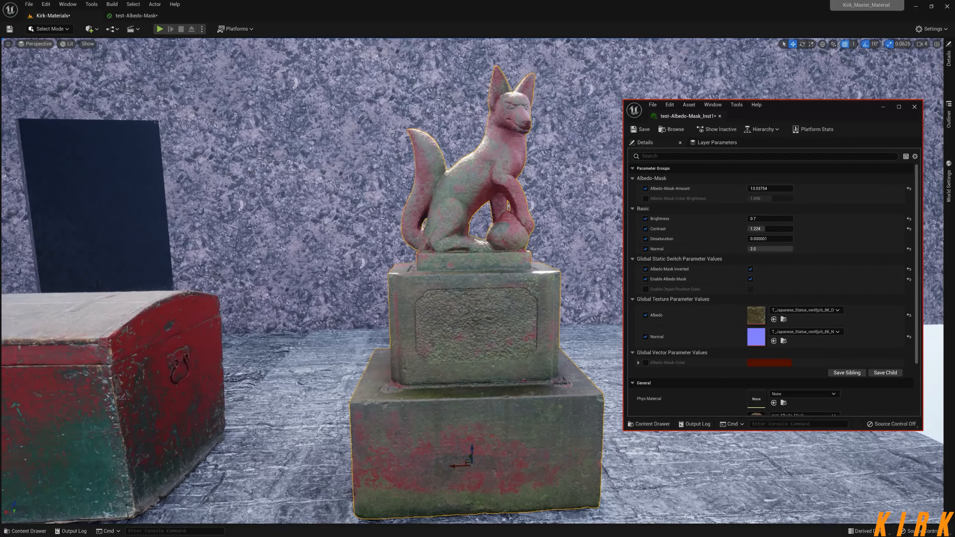
Override and turn on Enable Object Position Color in the statue's material instance, and view the whole statue.
left_click(646, 289)
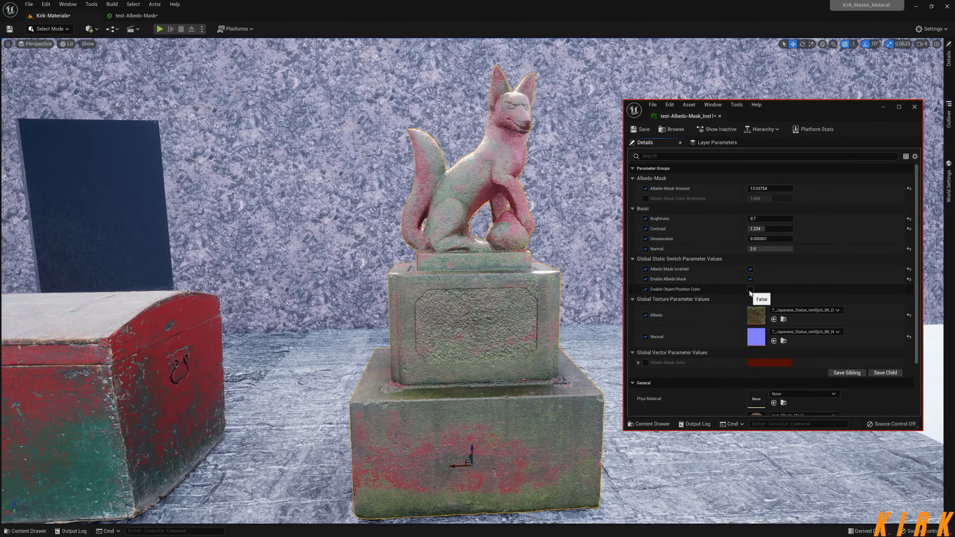
left_click(751, 290)
mouse_move(480, 288)
right_mouse_down()
mouse_move(527, 288)
mouse_move(463, 288)
mouse_move(515, 293)
mouse_move(498, 289)
right_mouse_up()
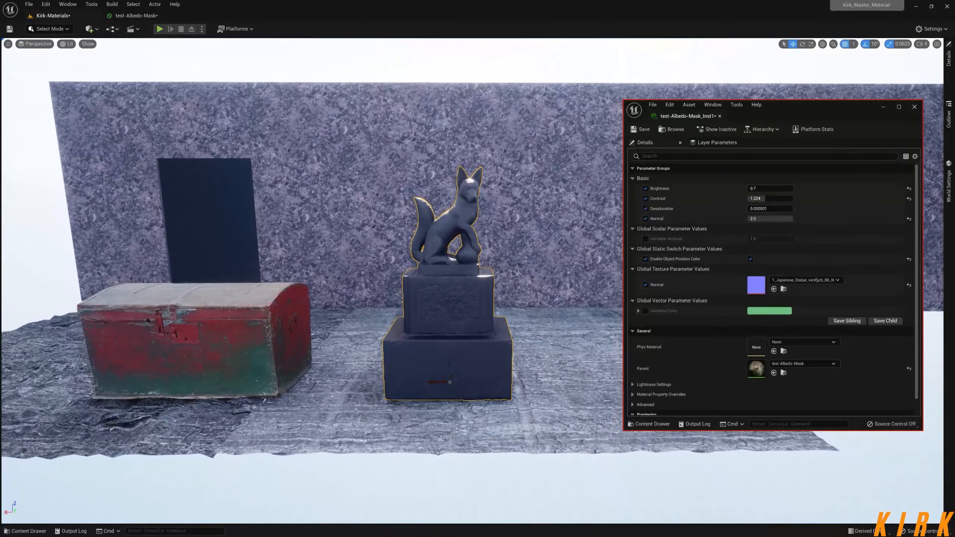
scroll(526, 439, "up", 6)
scroll(526, 439, "down", 4)
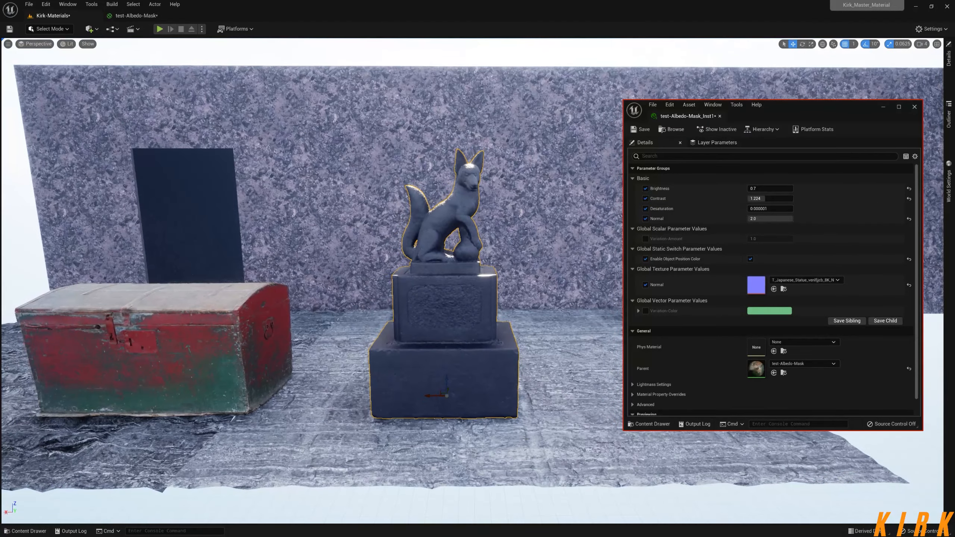
Reposition the statue and duplicate it into a group of three spaced-out statues to compare their position-based colors.
left_click_drag(443, 397, 532, 364)
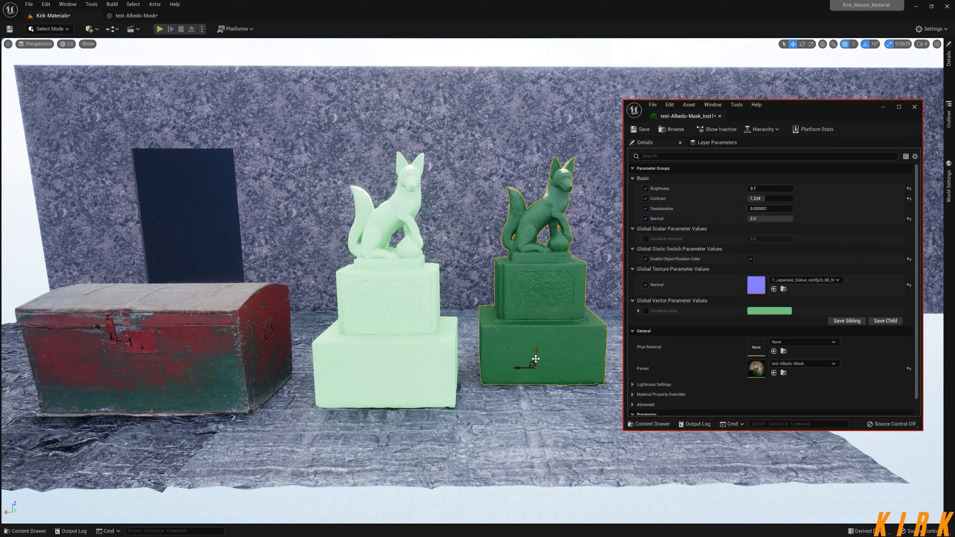
left_click_drag(534, 362, 550, 409, "alt")
mouse_move(550, 408)
right_mouse_down()
mouse_move(586, 410)
mouse_move(508, 417)
mouse_move(587, 411)
mouse_move(531, 411)
right_mouse_up()
right_click_drag(472, 405, 545, 407)
left_click_drag(429, 389, 451, 385)
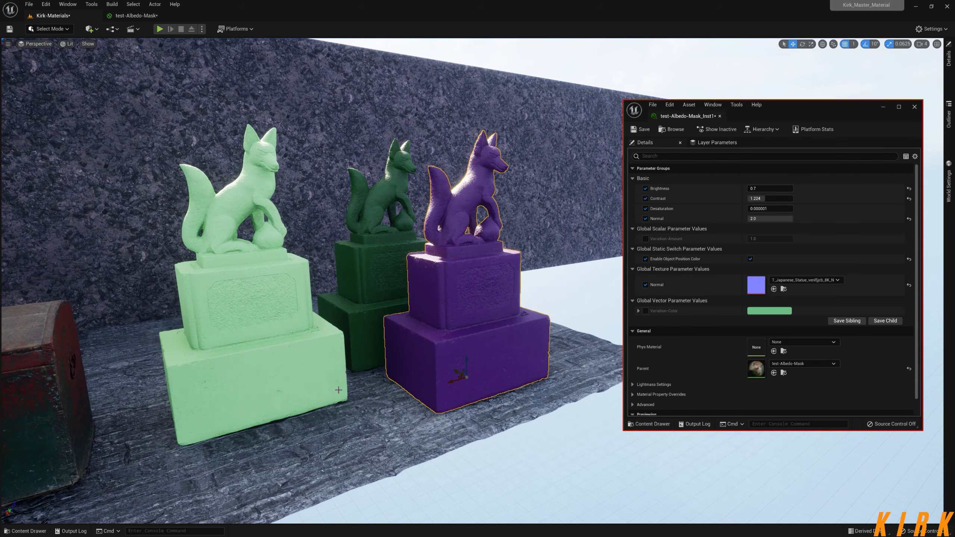
Open the SpeedTreeColorVariation function from the test-Albedo-Mask graph, examine its random color and variation amount nodes, and close it.
left_click(136, 16)
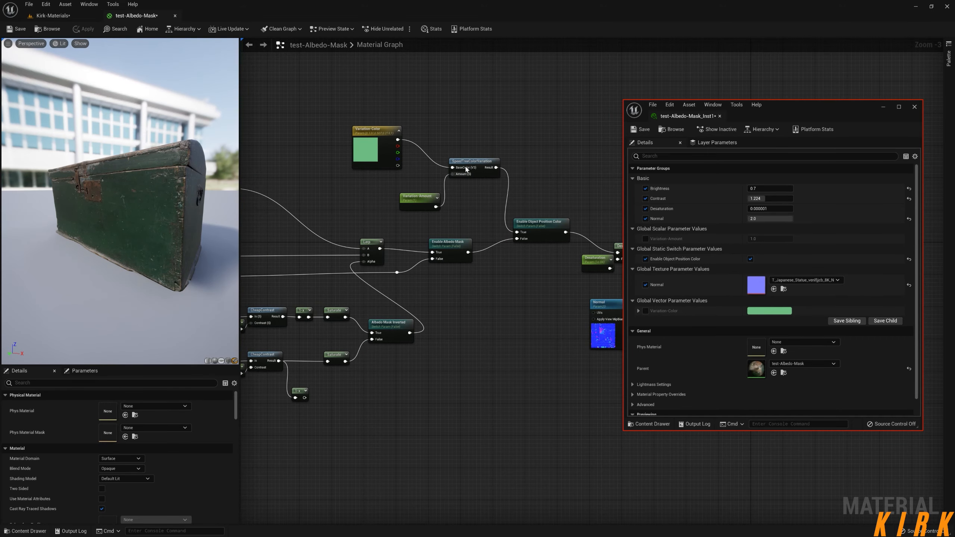
left_click(66, 15)
right_click_drag(423, 299, 208, 79)
left_click(137, 15)
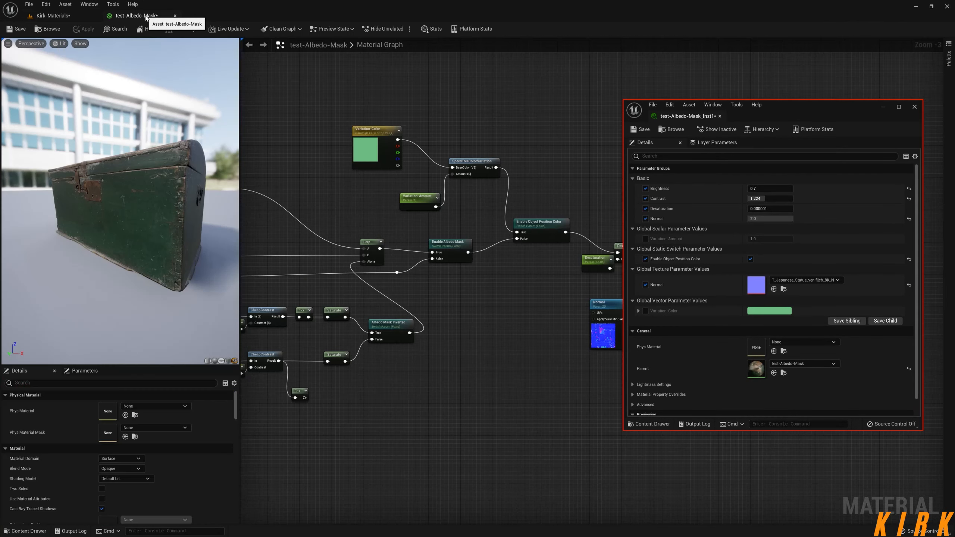
double_click(474, 162)
right_click_drag(313, 294, 532, 266)
right_click_drag(479, 290, 497, 277)
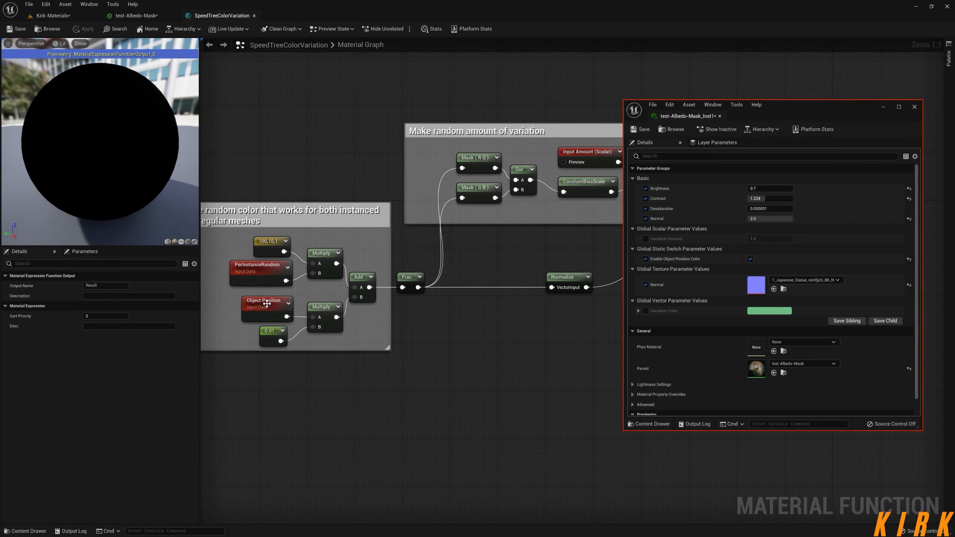
right_click_drag(304, 319, 520, 277)
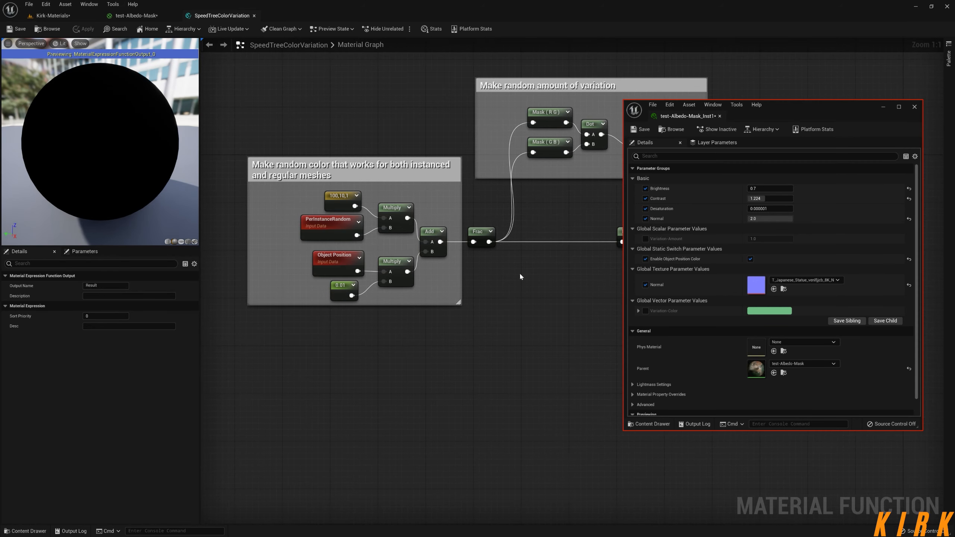
scroll(407, 268, "down", 3)
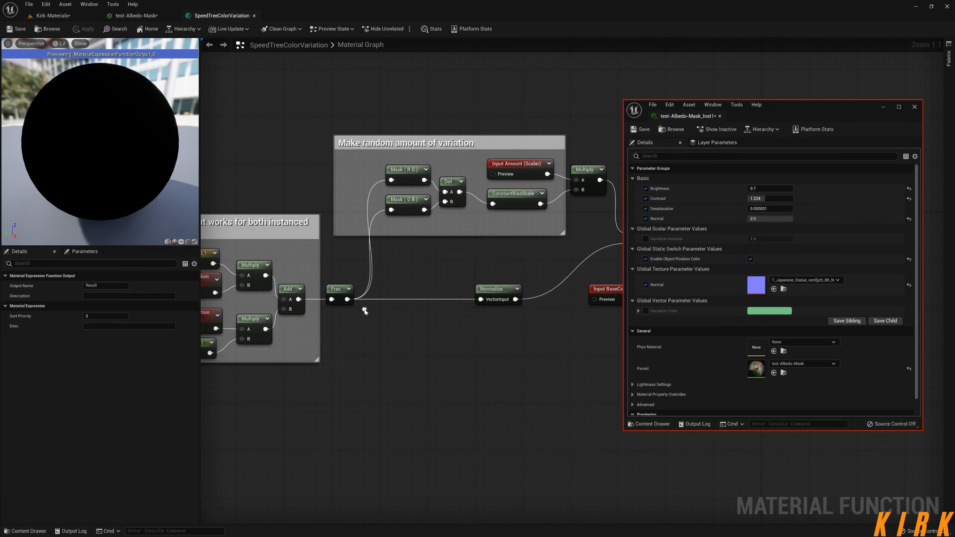
right_click_drag(418, 305, 447, 303)
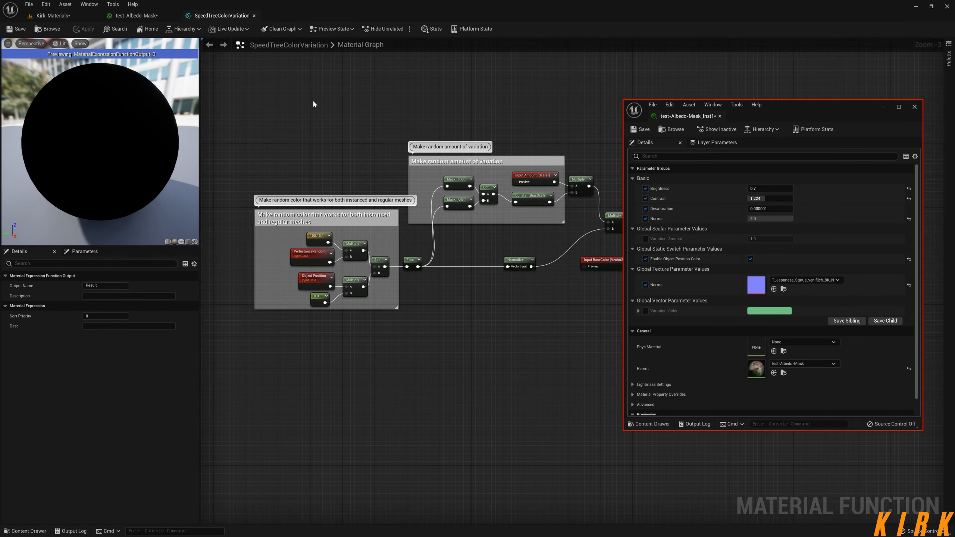
left_click(254, 16)
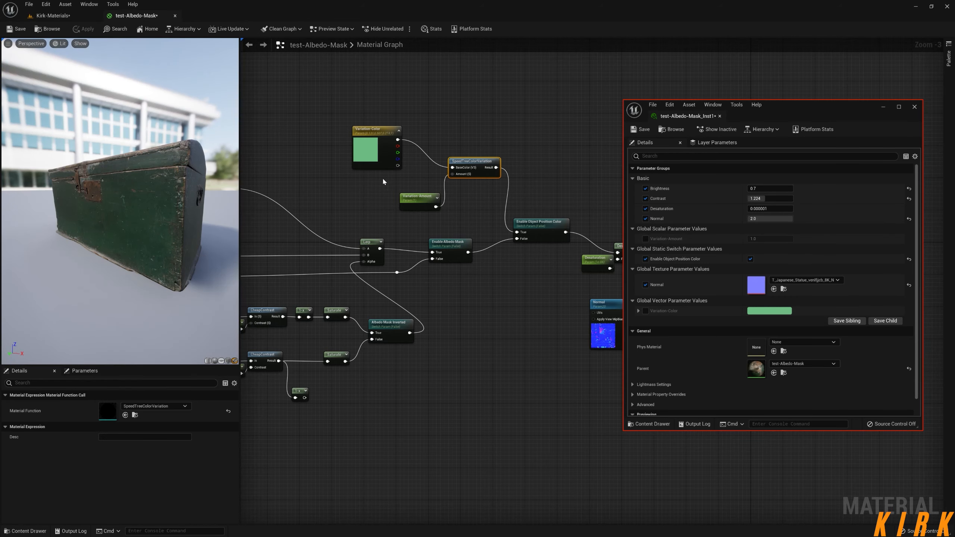
right_click_drag(259, 91, 316, 85)
Return to the Kirk-Materials level and inspect the three statues and the front of the chest.
left_click(81, 18)
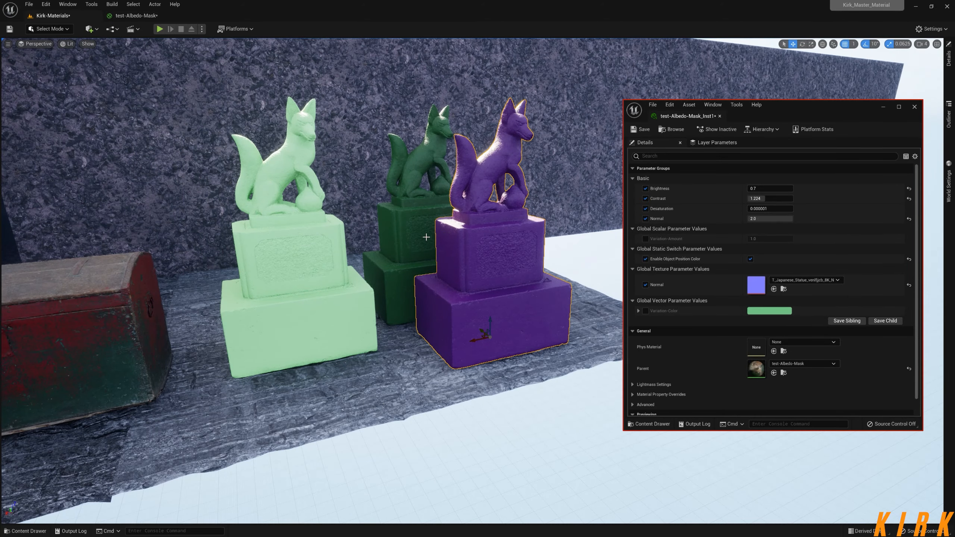
right_click_drag(395, 264, 388, 291)
mouse_move(434, 321)
right_mouse_down()
mouse_move(421, 301)
mouse_move(434, 321)
right_mouse_up()
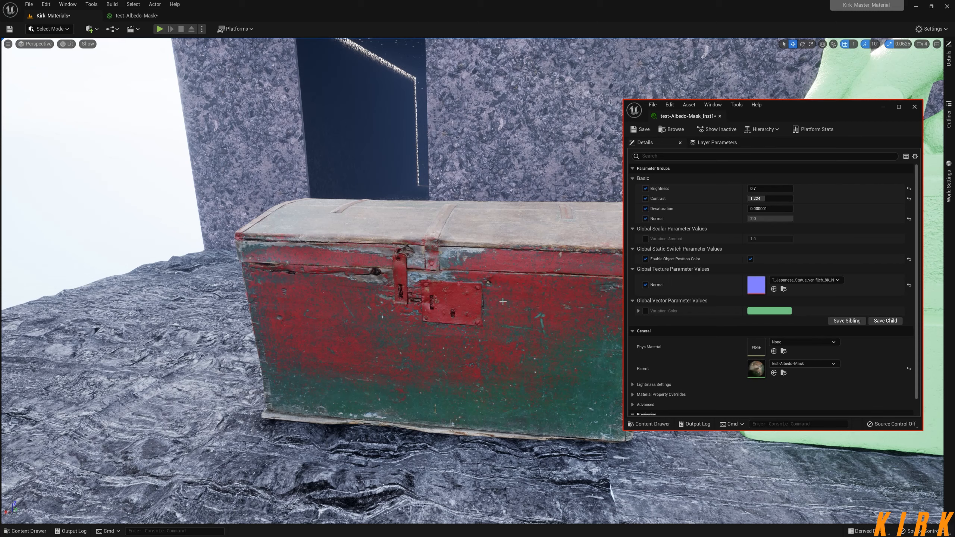
scroll(496, 285, "down", 5)
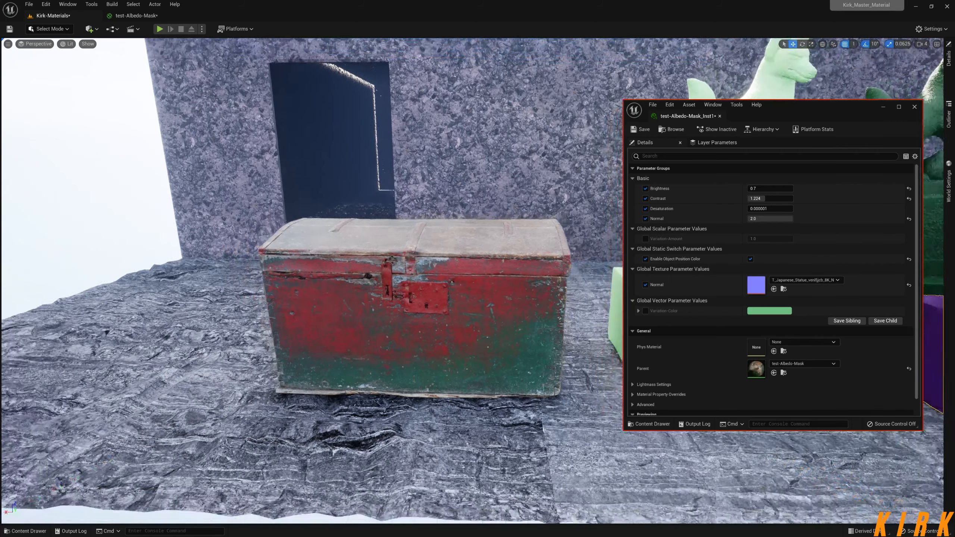